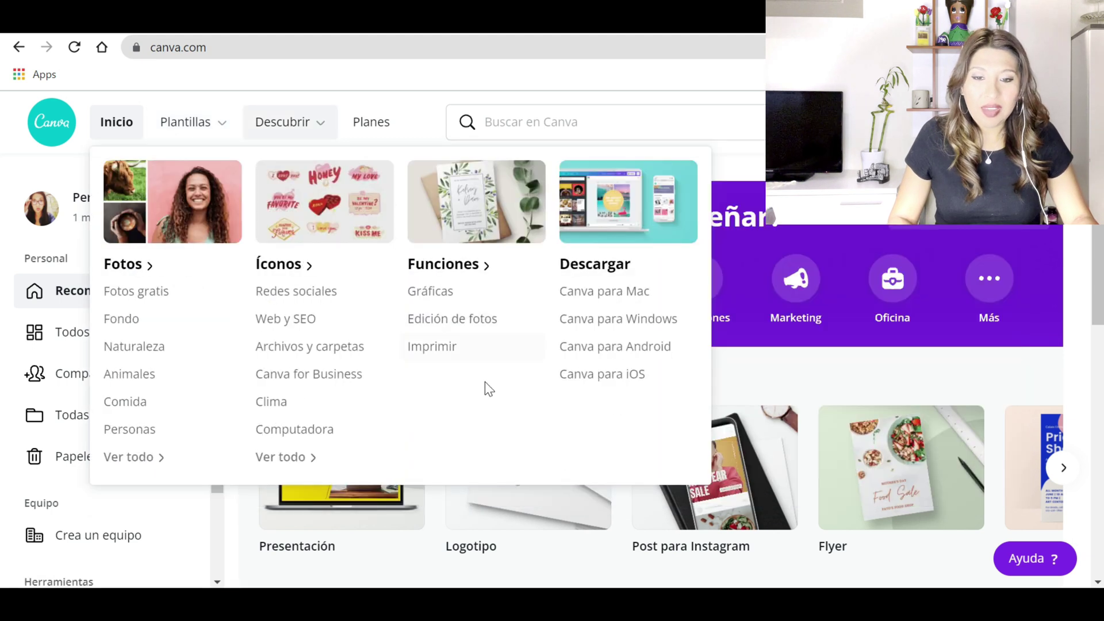
- Open the Facebook cover template gallery and look through the available designs
{"action": "mouse_move", "coordinate": [192, 122]}
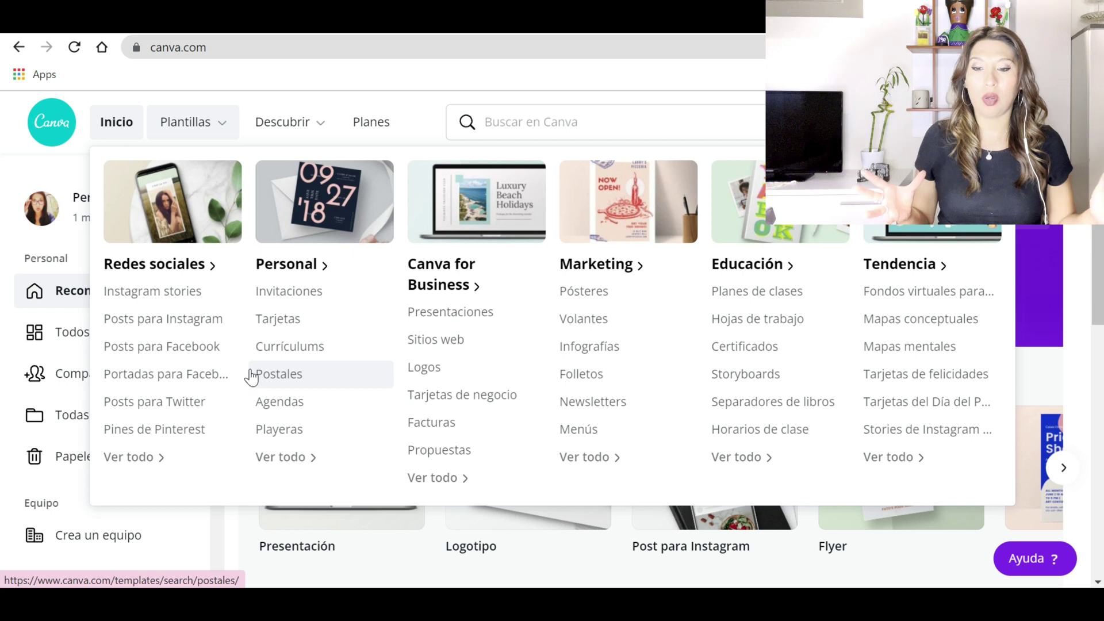
{"action": "left_click", "coordinate": [136, 379]}
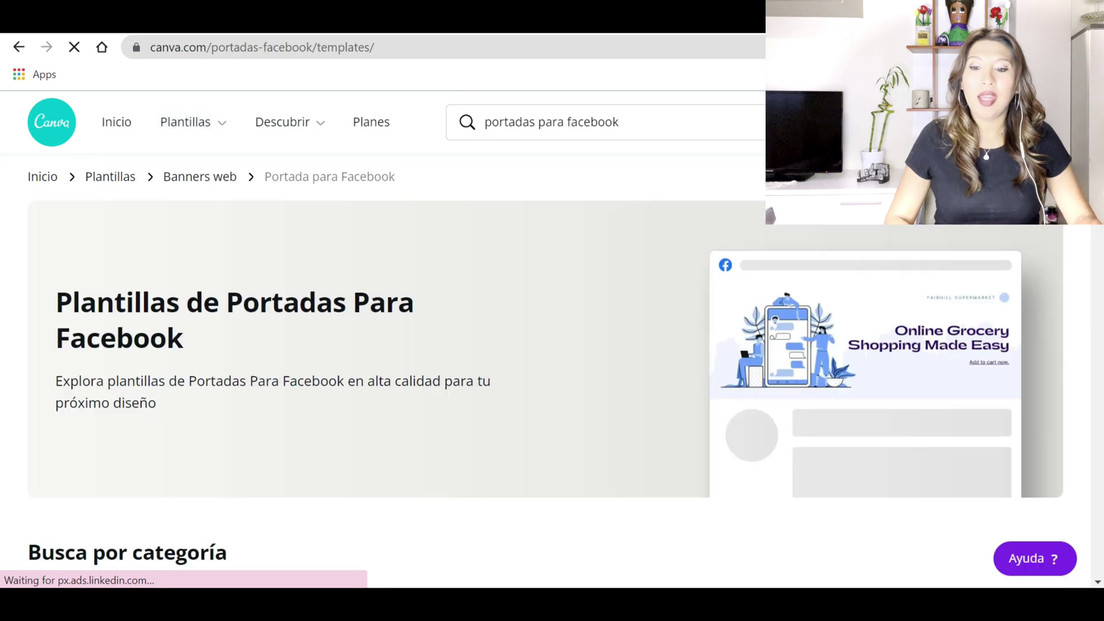
{"action": "scroll", "coordinate": [471, 211], "scroll_direction": "down", "scroll_amount": 5}
{"action": "scroll", "coordinate": [3, 517], "scroll_direction": "down", "scroll_amount": 3}
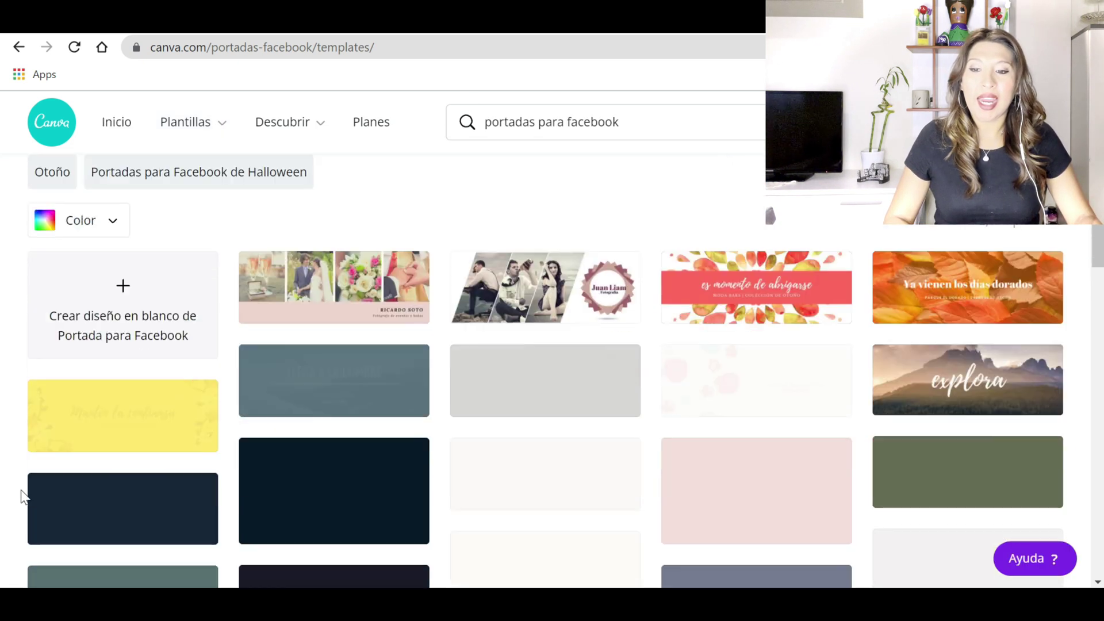
{"action": "scroll", "coordinate": [3, 406], "scroll_direction": "down", "scroll_amount": 3}
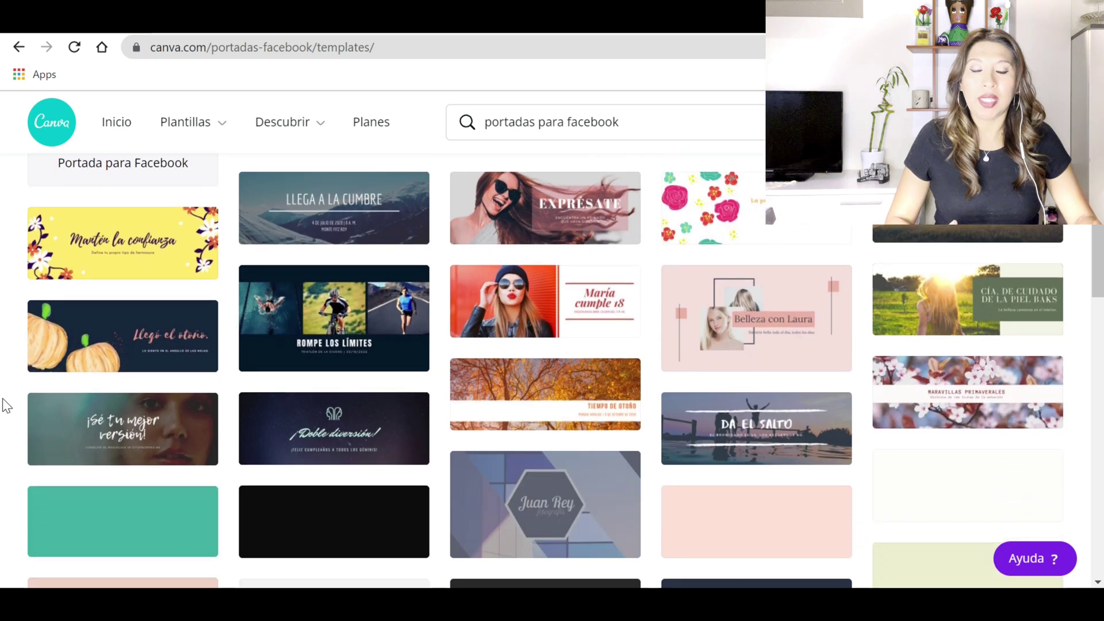
{"action": "scroll", "coordinate": [2, 406], "scroll_direction": "down", "scroll_amount": 2}
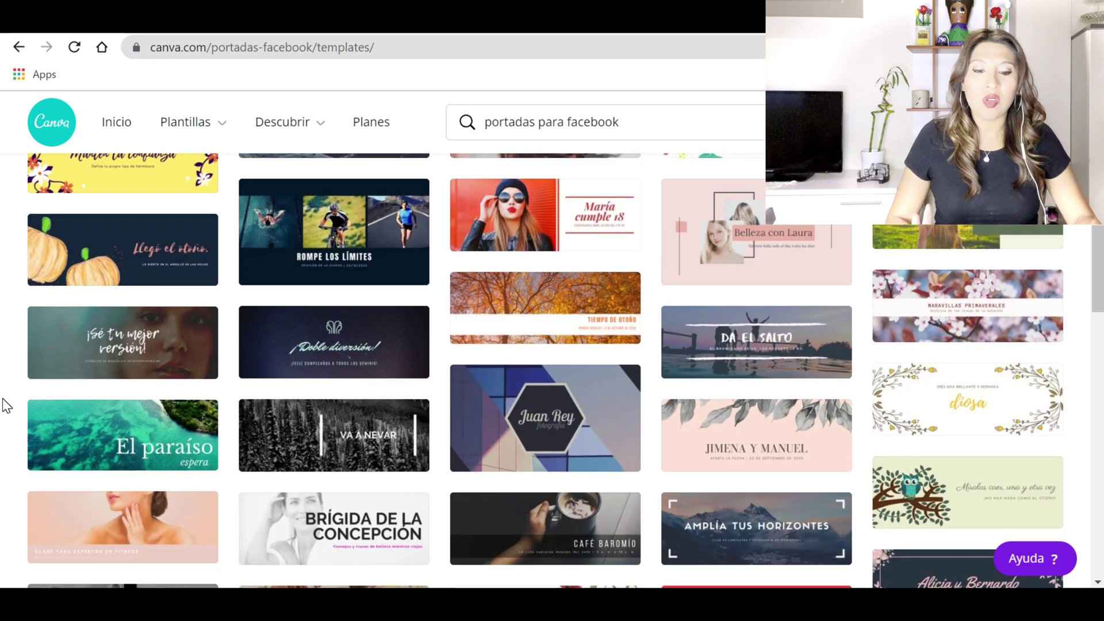
{"action": "scroll", "coordinate": [3, 406], "scroll_direction": "down", "scroll_amount": 3}
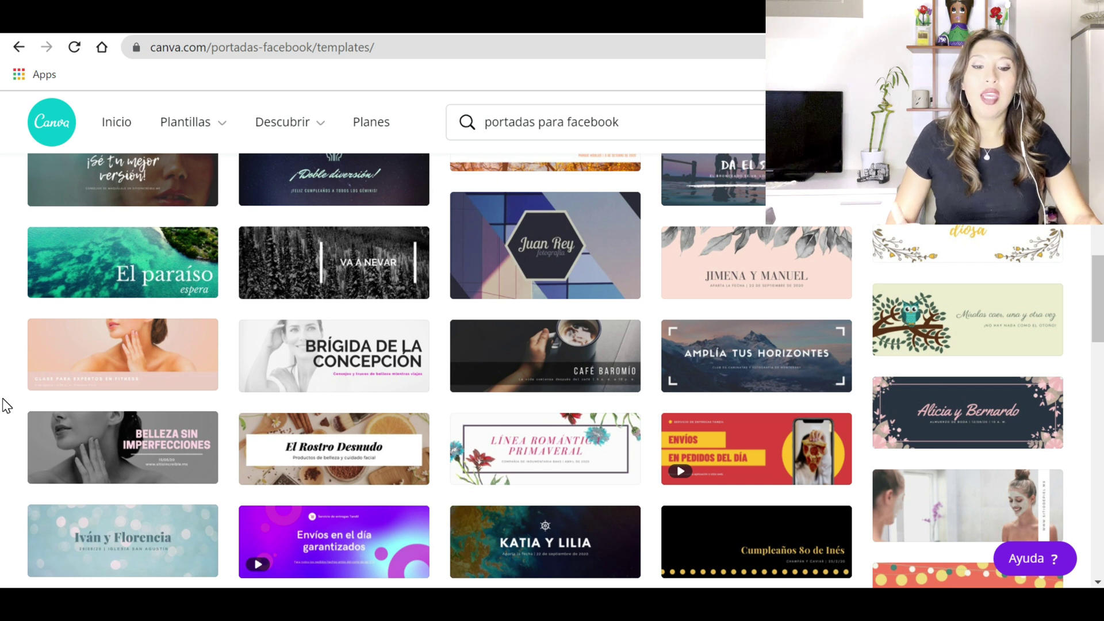
{"action": "scroll", "coordinate": [3, 405], "scroll_direction": "down", "scroll_amount": 12}
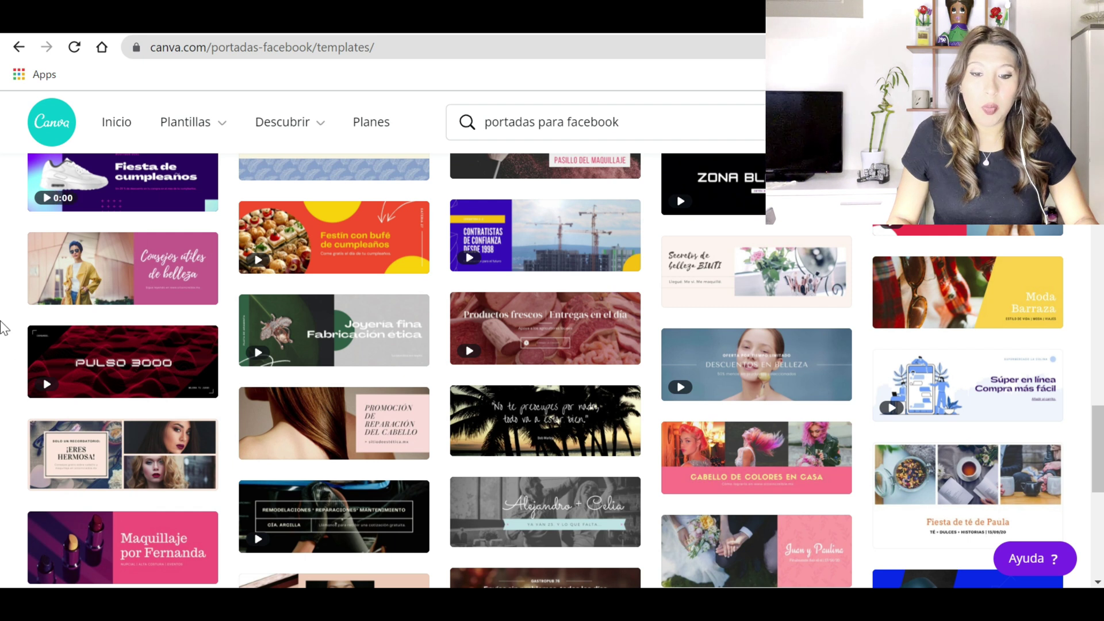
{"action": "scroll", "coordinate": [5, 325], "scroll_direction": "down", "scroll_amount": 3}
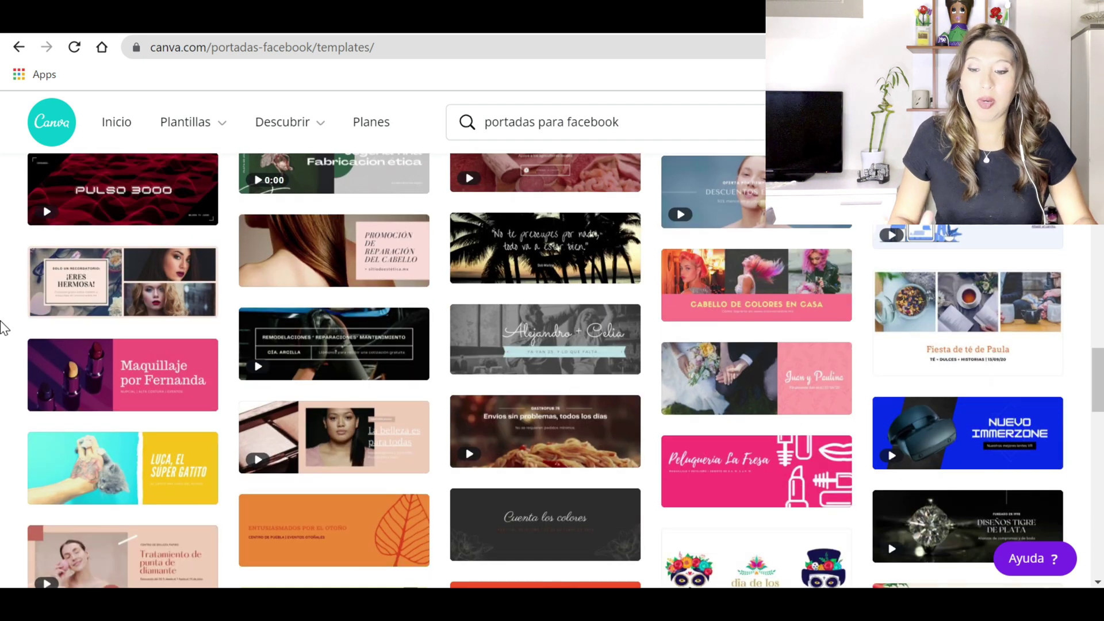
{"action": "scroll", "coordinate": [4, 328], "scroll_direction": "up", "scroll_amount": 6}
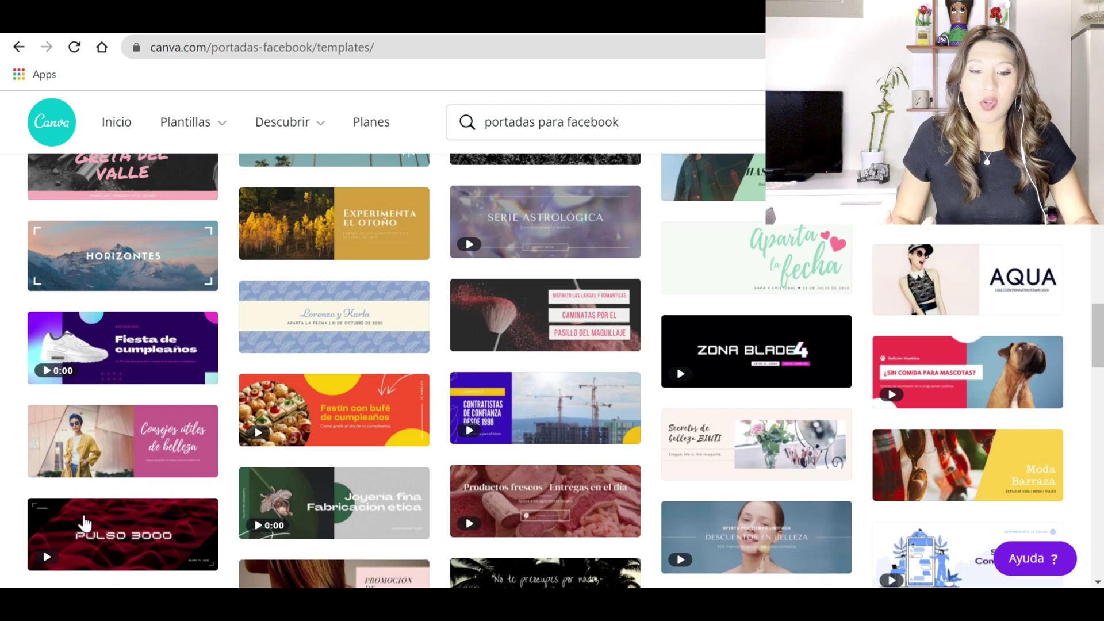
- View the "Consejos útiles de belleza" template, choose the similar MINTY "Stay in Trend!" cover and start customizing it
{"action": "left_click", "coordinate": [115, 452]}
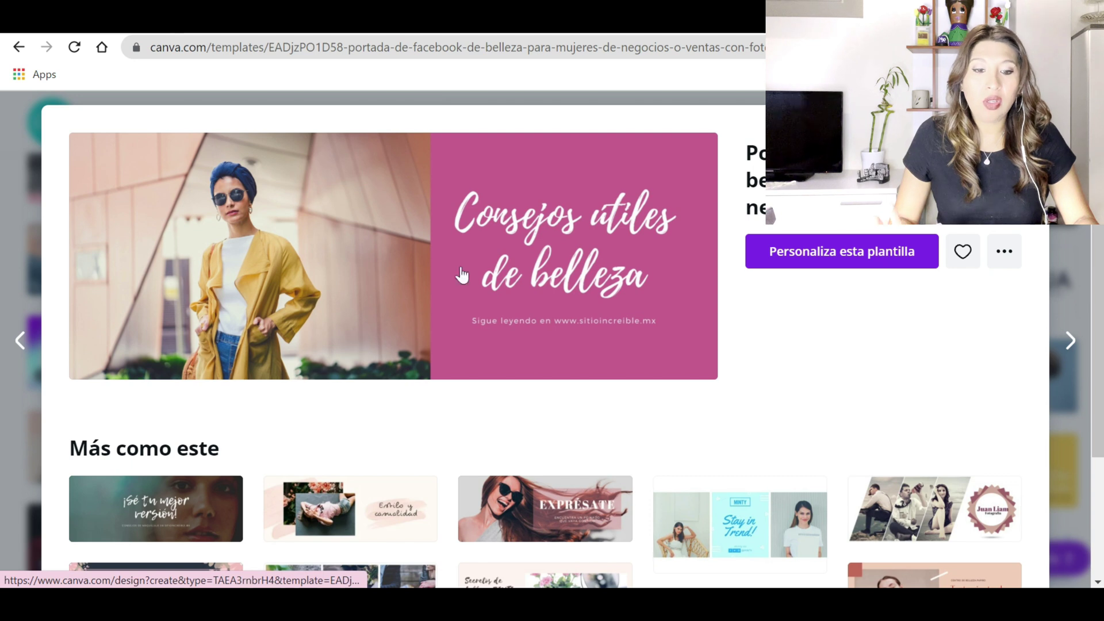
{"action": "scroll", "coordinate": [823, 318], "scroll_direction": "down", "scroll_amount": 3}
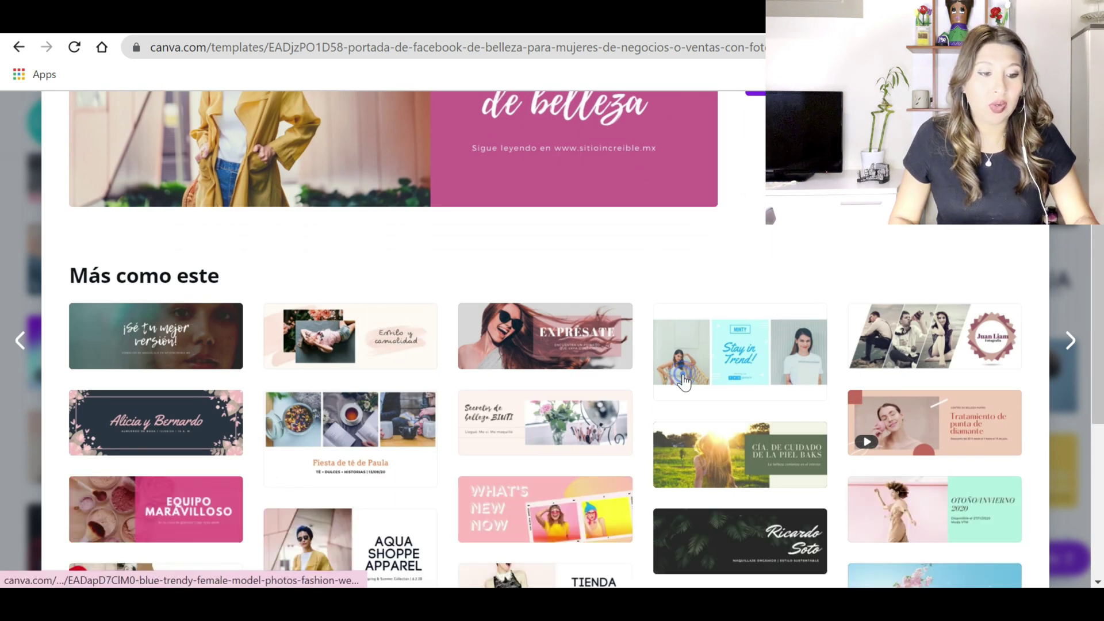
{"action": "left_click", "coordinate": [740, 343]}
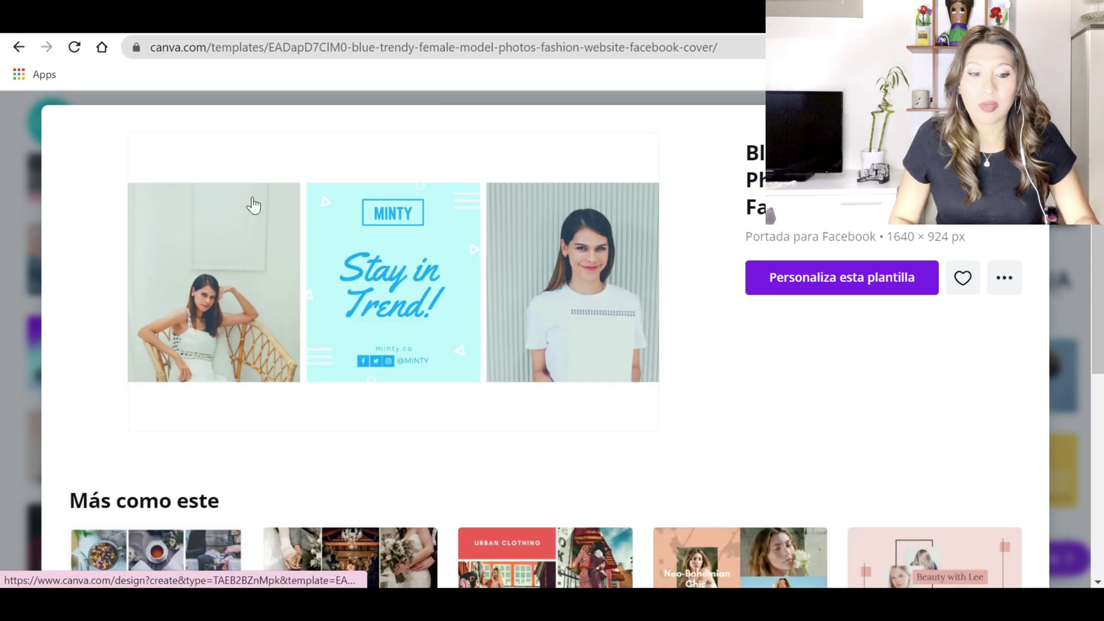
{"action": "left_click", "coordinate": [840, 298]}
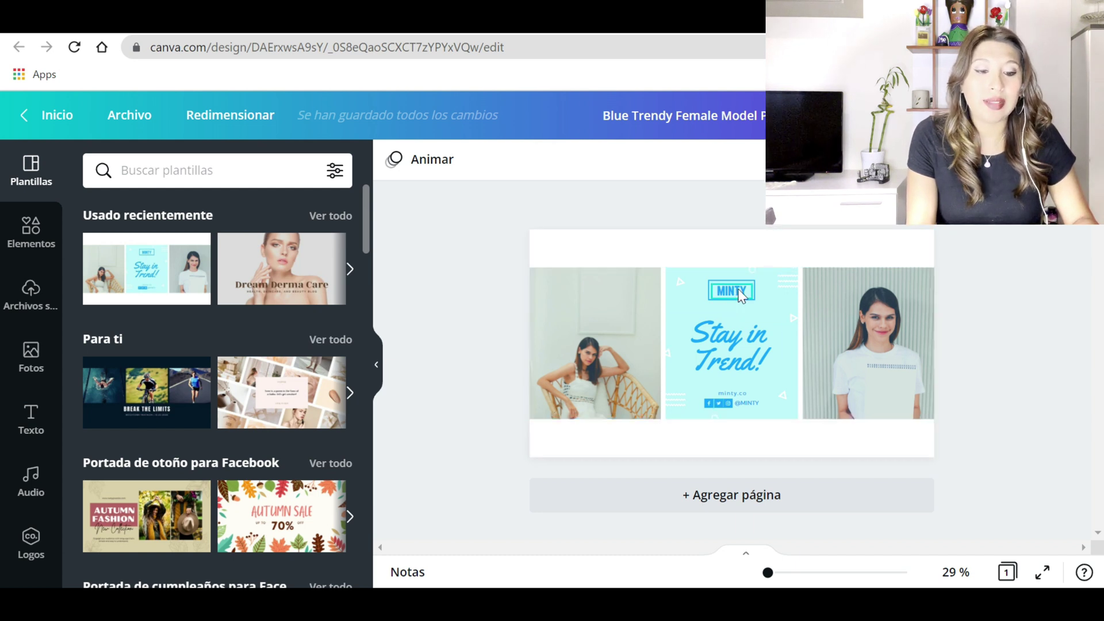
- Replace the "Stay in Trend!" headline in the cover's centre with "Coleccion primavera"
{"action": "double_click", "coordinate": [732, 353]}
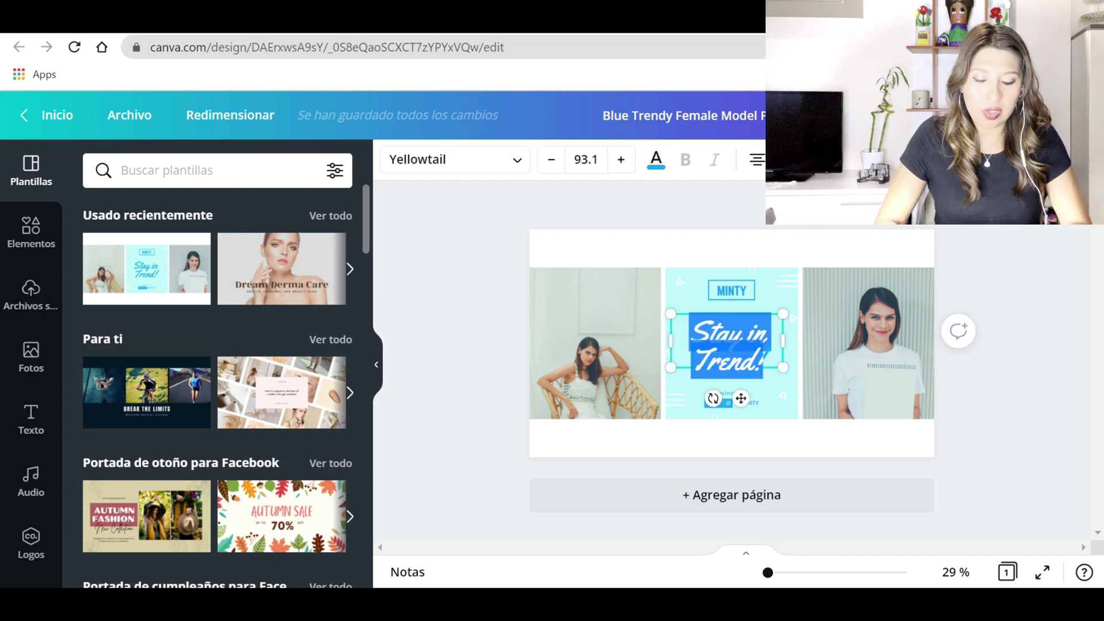
{"action": "key", "text": "BackSpace"}
{"action": "type", "text": "Coleccion primavera"}
{"action": "left_click", "coordinate": [698, 416]}
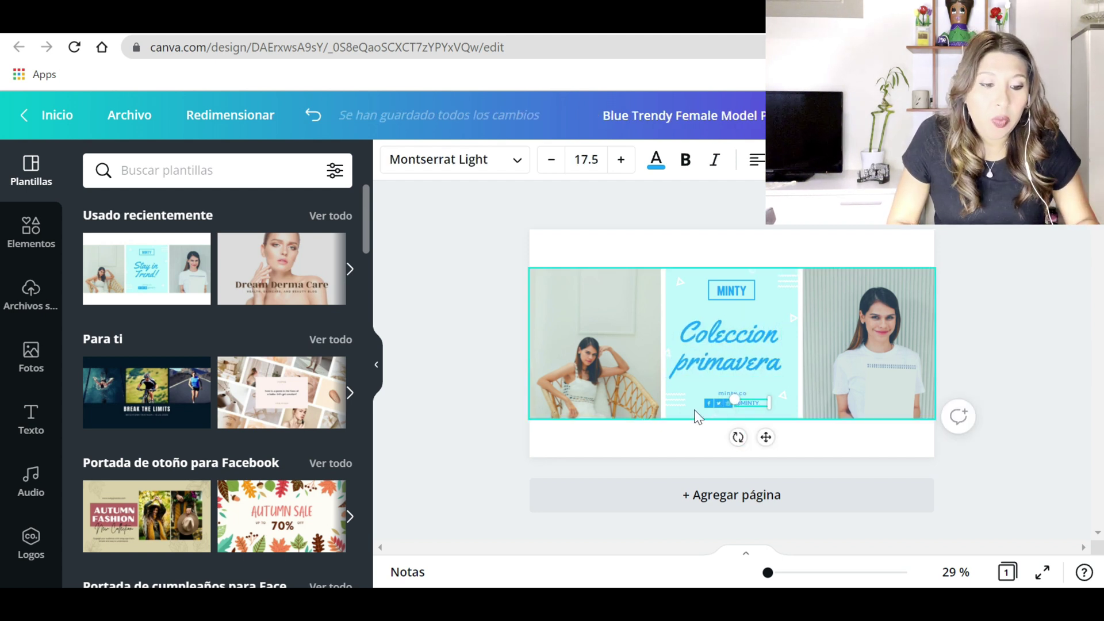
{"action": "left_click", "coordinate": [480, 370]}
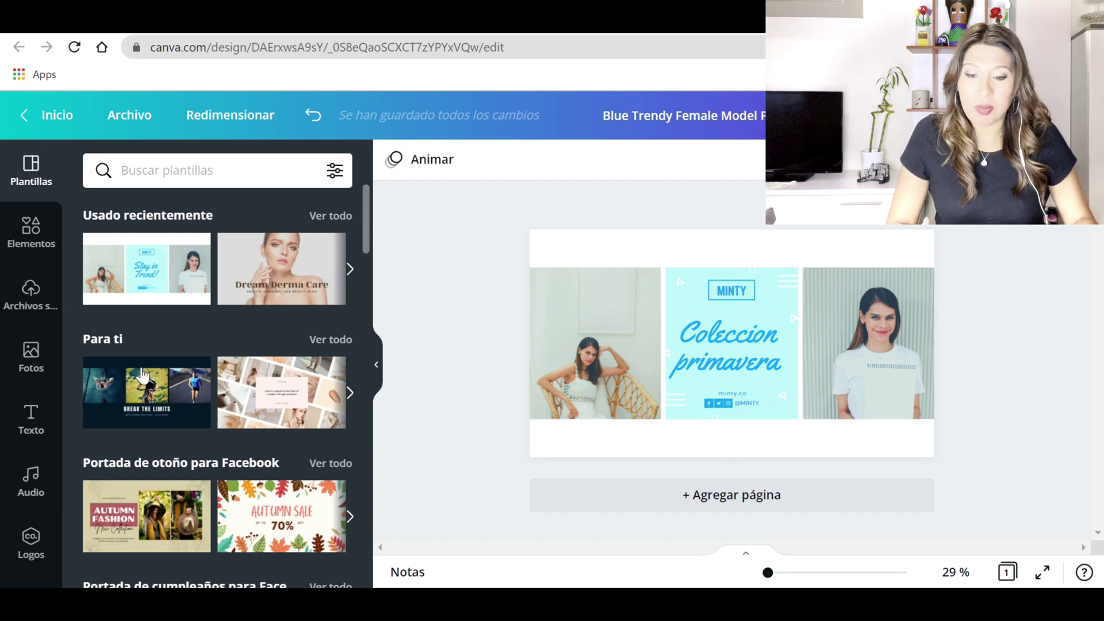
- Look through the suggested Facebook cover template categories, including summer, spring, winter, personal, business and collage
{"action": "scroll", "coordinate": [260, 352], "scroll_direction": "down", "scroll_amount": 10}
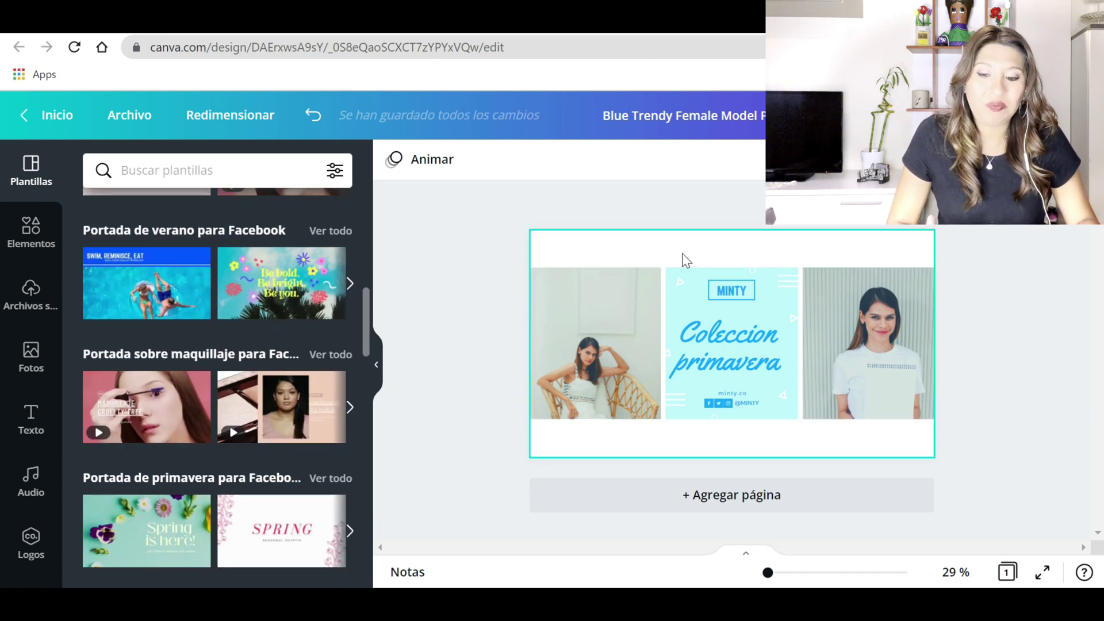
{"action": "scroll", "coordinate": [228, 517], "scroll_direction": "down", "scroll_amount": 3}
{"action": "scroll", "coordinate": [228, 517], "scroll_direction": "down", "scroll_amount": 2}
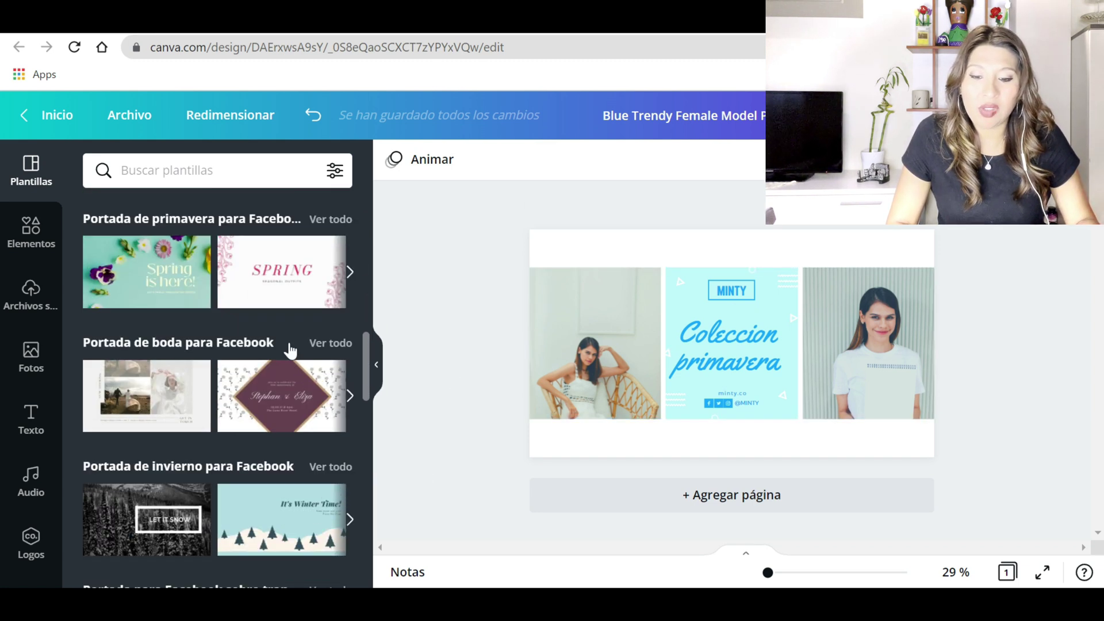
{"action": "scroll", "coordinate": [212, 461], "scroll_direction": "down", "scroll_amount": 5}
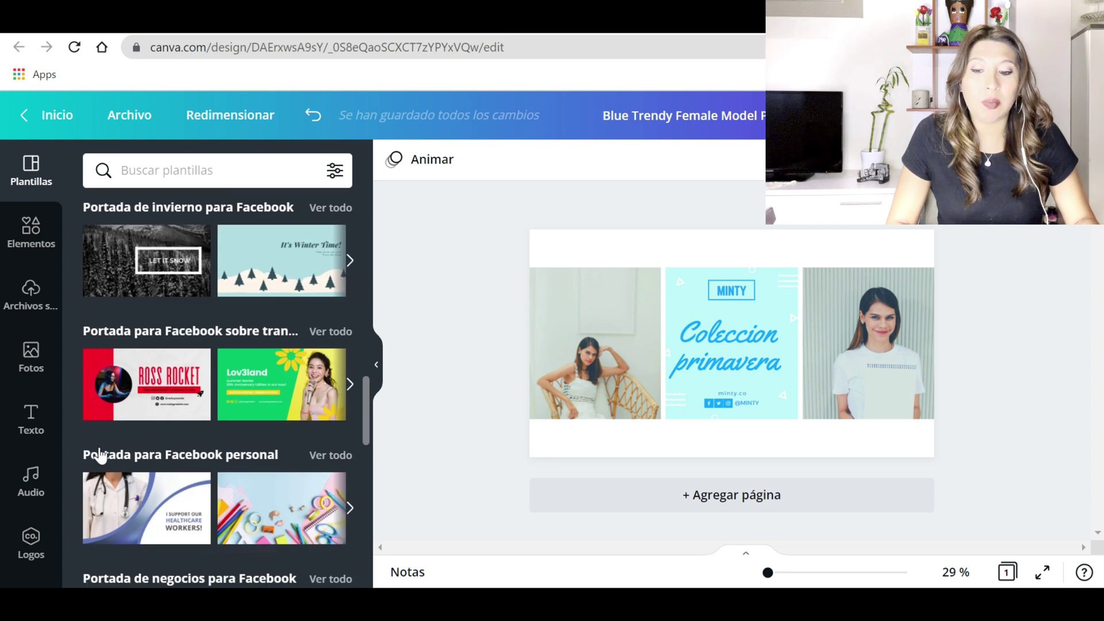
{"action": "scroll", "coordinate": [272, 463], "scroll_direction": "down", "scroll_amount": 2}
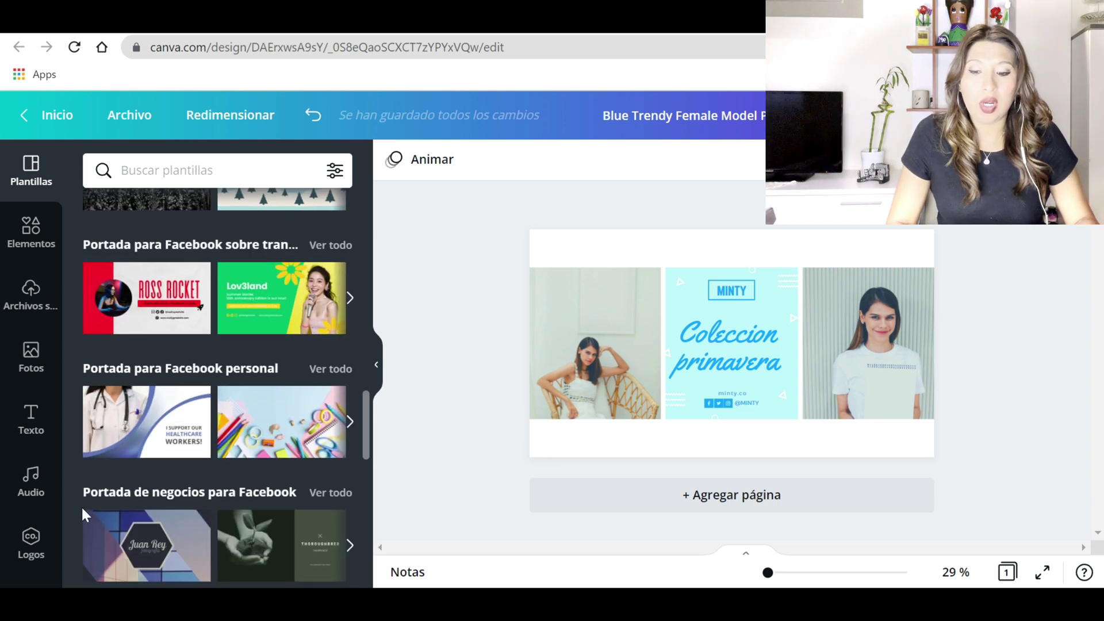
{"action": "scroll", "coordinate": [283, 483], "scroll_direction": "down", "scroll_amount": 3}
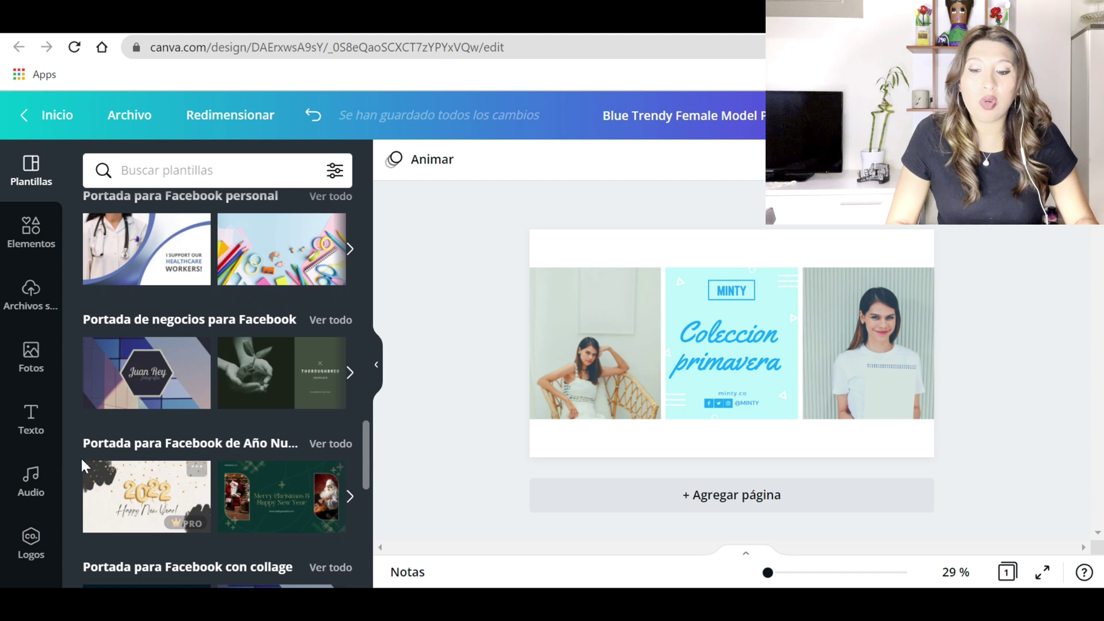
{"action": "scroll", "coordinate": [276, 448], "scroll_direction": "down", "scroll_amount": 3}
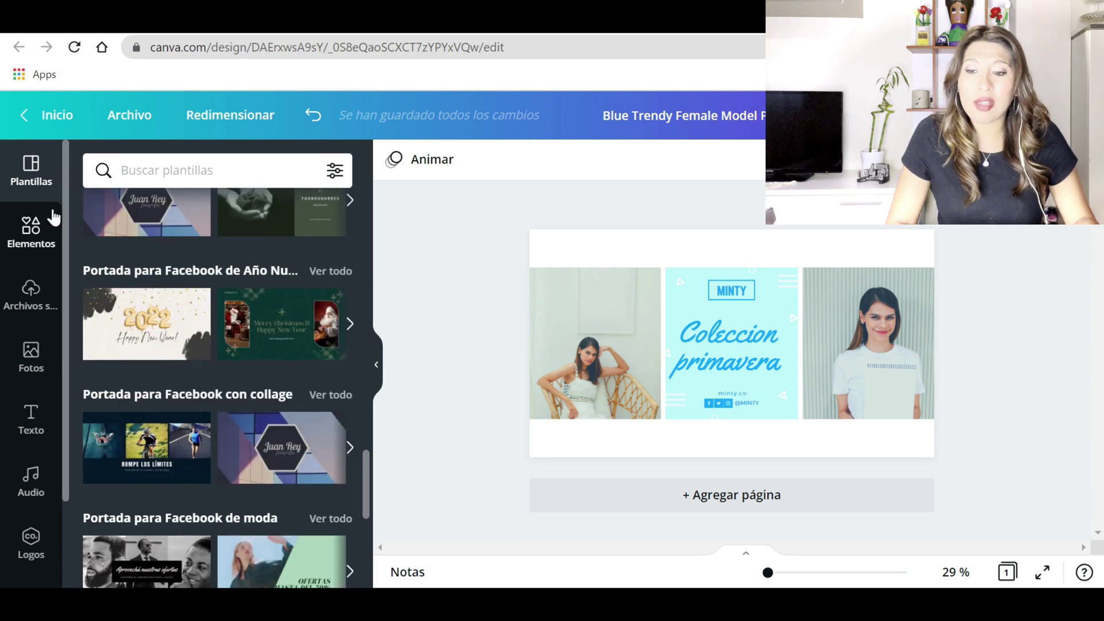
- Add the leafy plant graphic, move it to the cover's lower right corner and delete it
{"action": "left_click", "coordinate": [34, 233]}
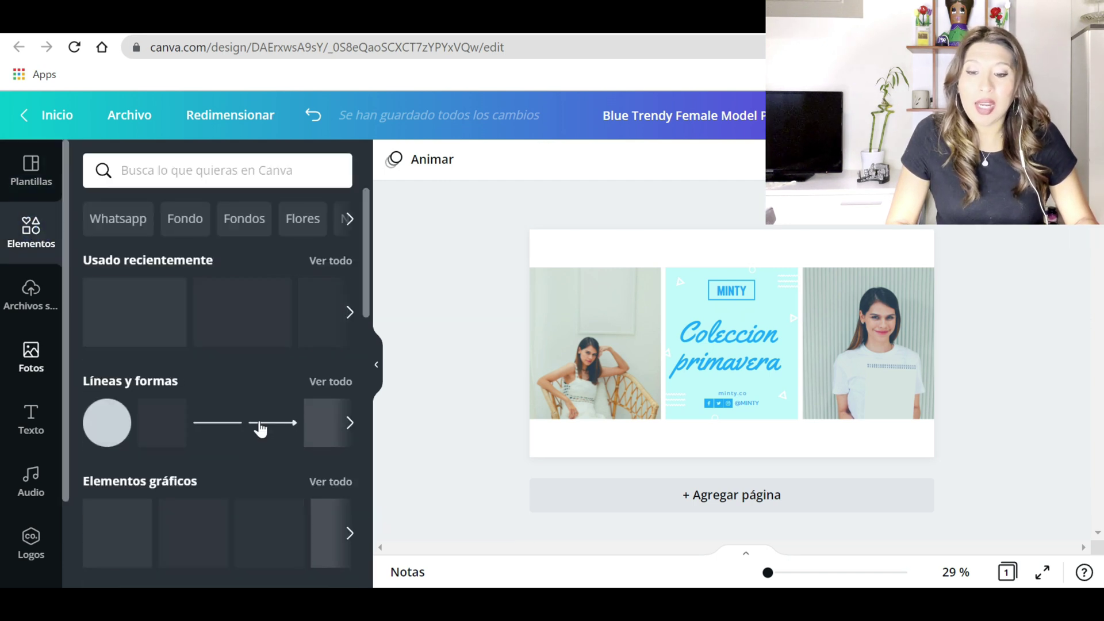
{"action": "scroll", "coordinate": [294, 466], "scroll_direction": "down", "scroll_amount": 3}
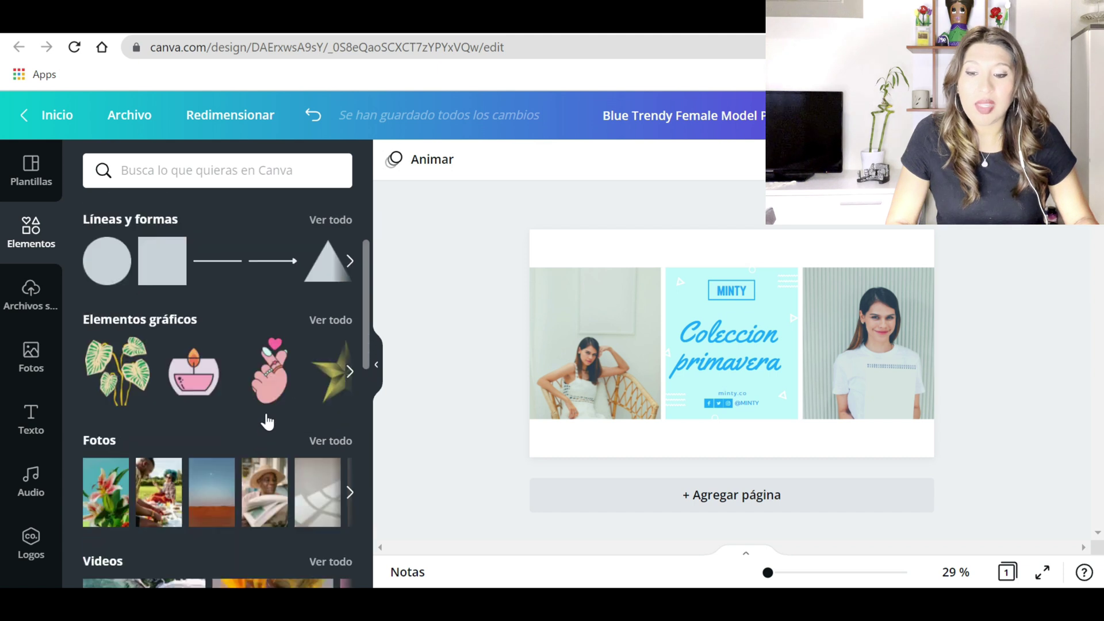
{"action": "left_click", "coordinate": [118, 359]}
{"action": "left_click_drag", "start_coordinate": [731, 377], "coordinate": [900, 447]}
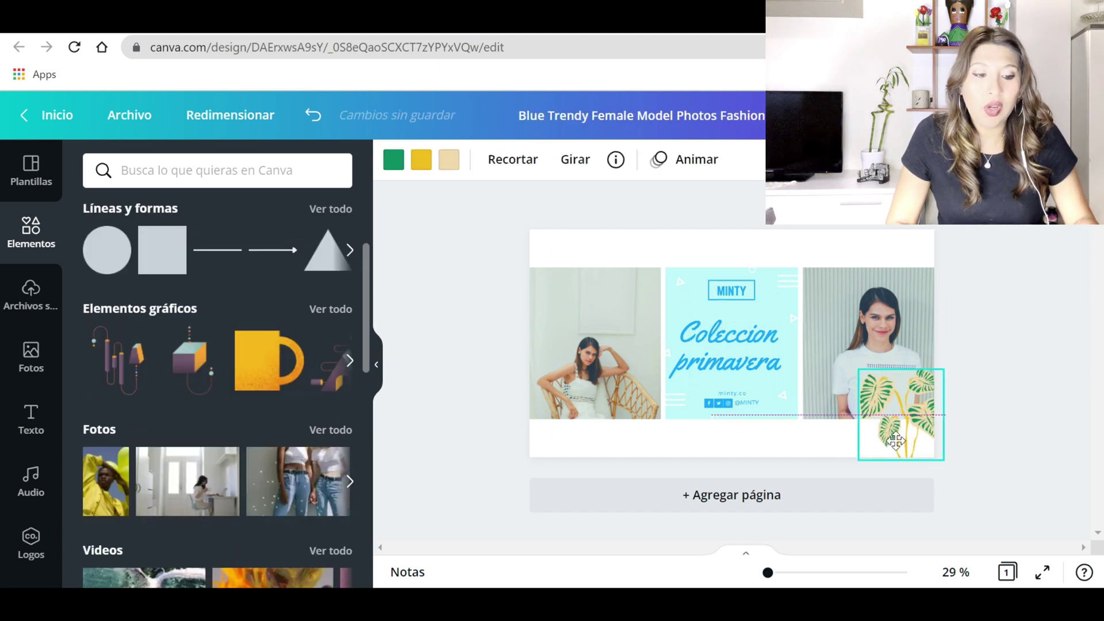
{"action": "key", "text": "Delete"}
- Look through the uploaded images, the stock photos and the ready-made text combinations
{"action": "left_click", "coordinate": [31, 293]}
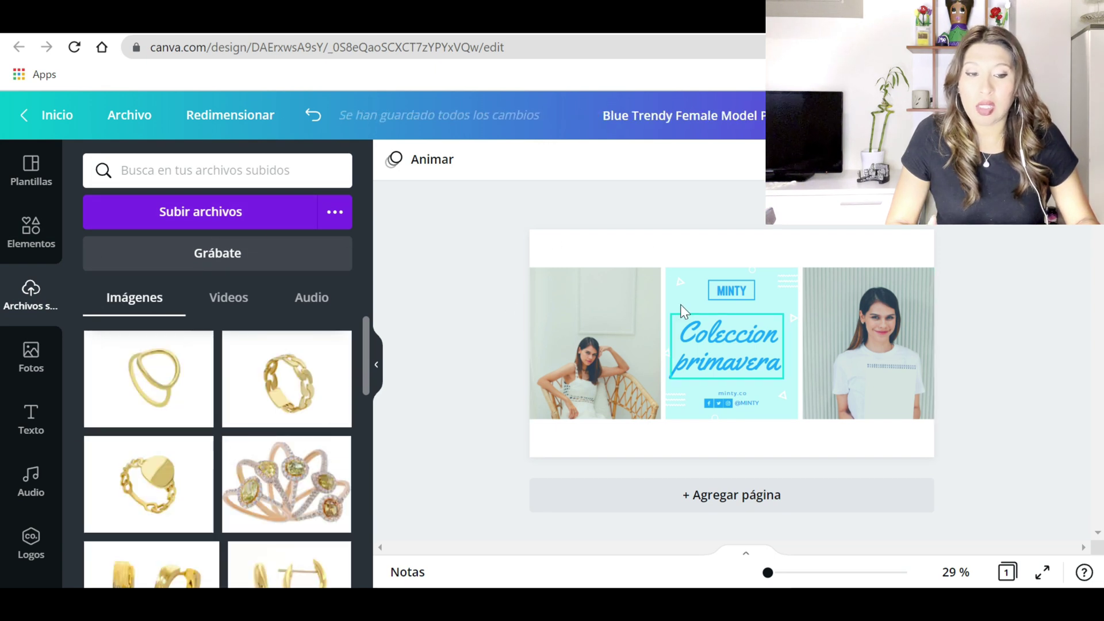
{"action": "left_click", "coordinate": [35, 365]}
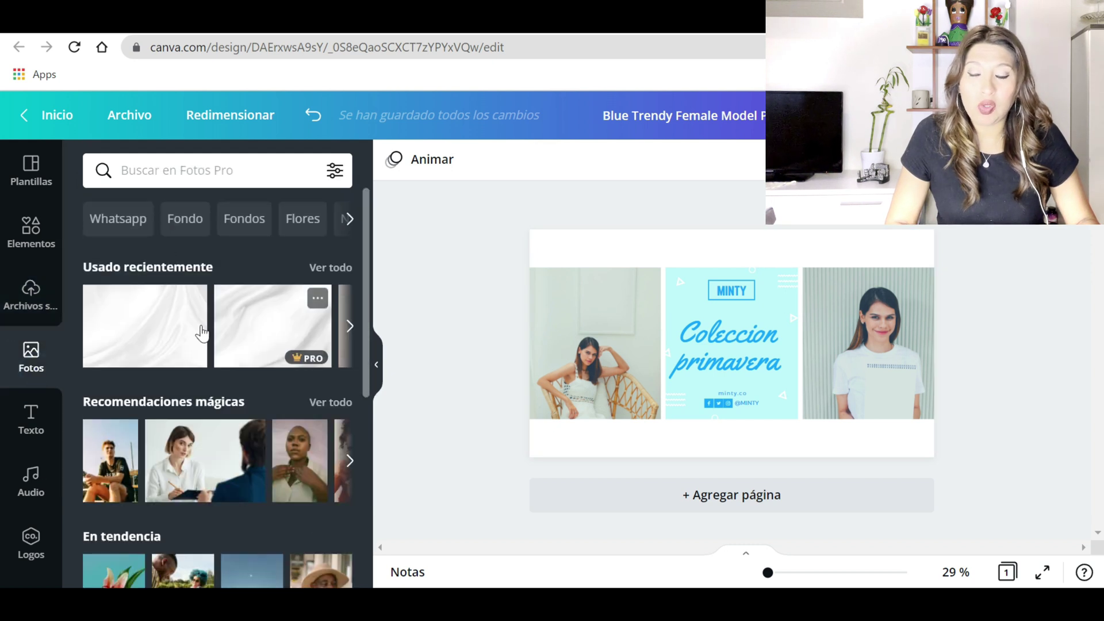
{"action": "scroll", "coordinate": [253, 372], "scroll_direction": "down", "scroll_amount": 2}
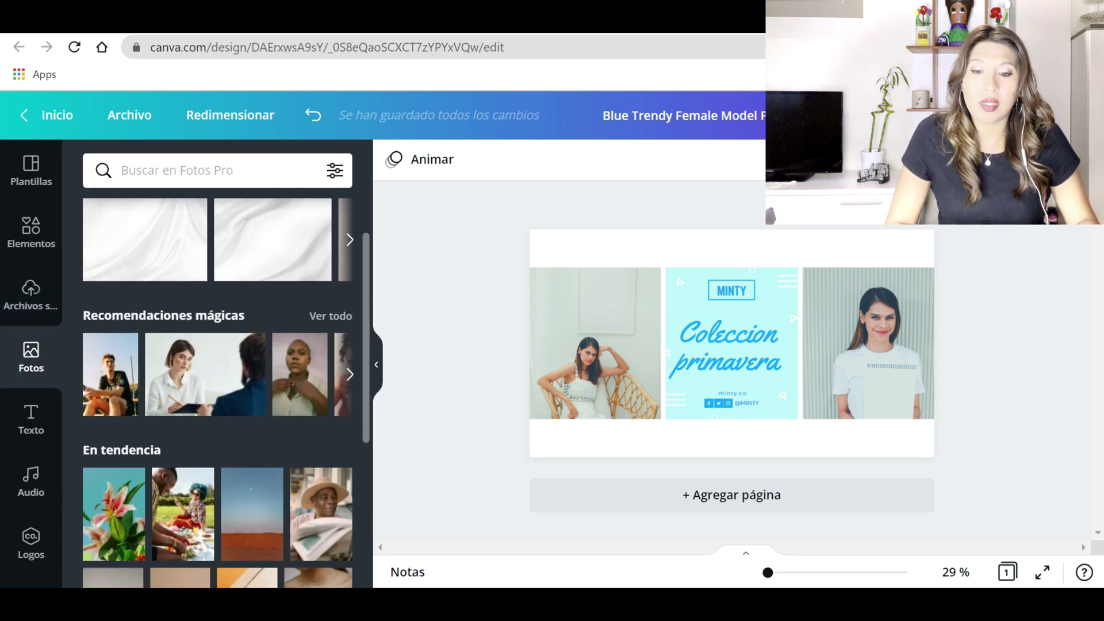
{"action": "left_click", "coordinate": [31, 429]}
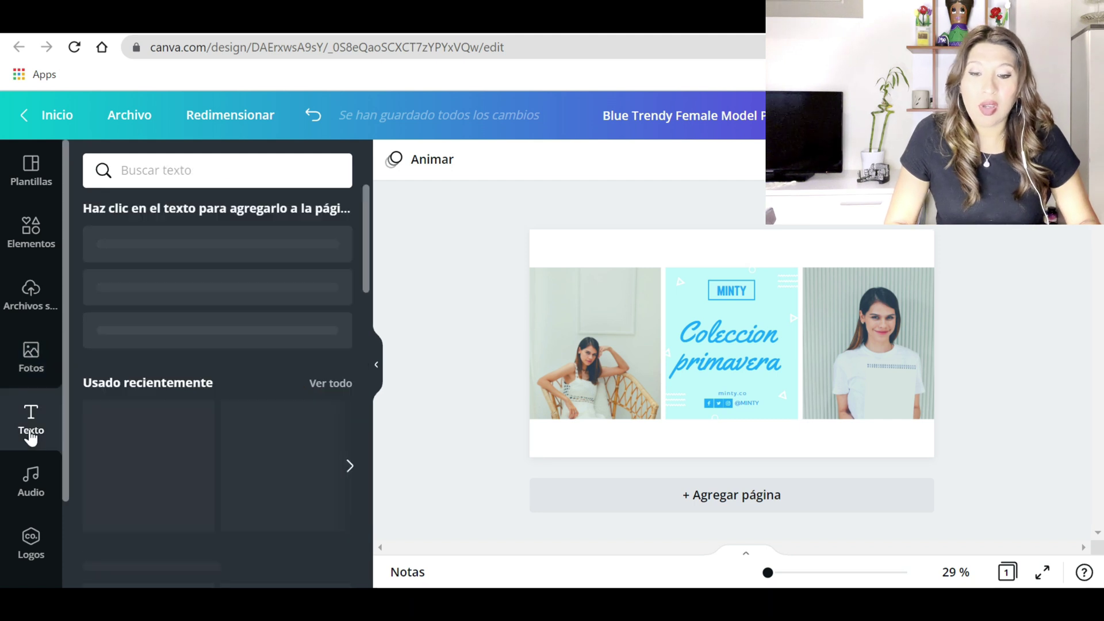
{"action": "scroll", "coordinate": [184, 584], "scroll_direction": "down", "scroll_amount": 5}
{"action": "scroll", "coordinate": [184, 584], "scroll_direction": "down", "scroll_amount": 3}
- Delete the "Coleccion primavera" headline from the cover's centre
{"action": "left_click", "coordinate": [773, 339]}
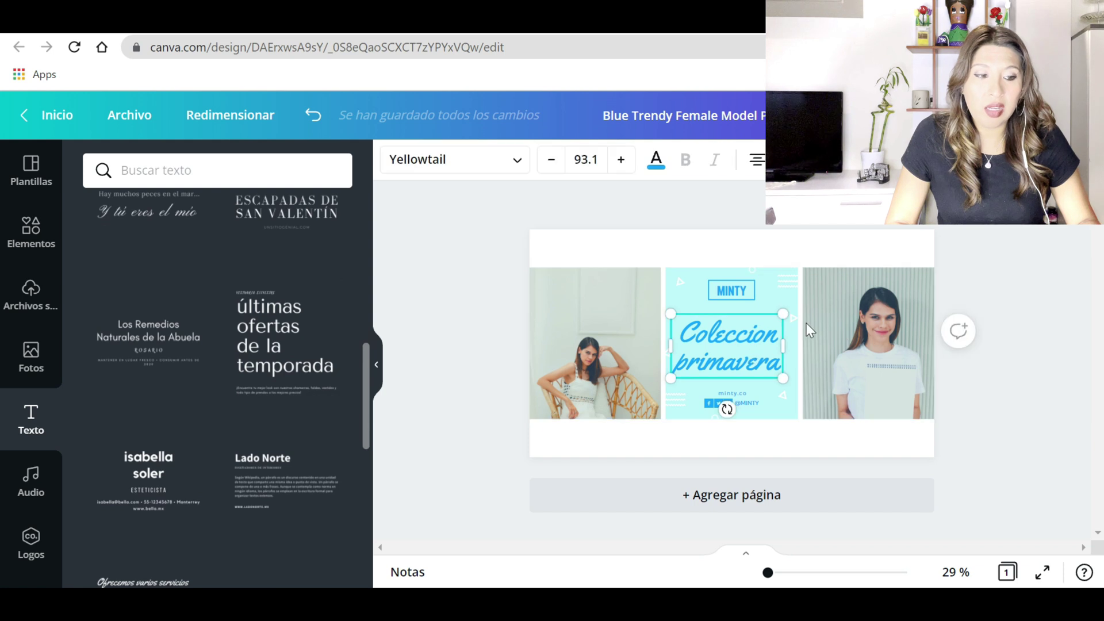
{"action": "key", "text": "Delete"}
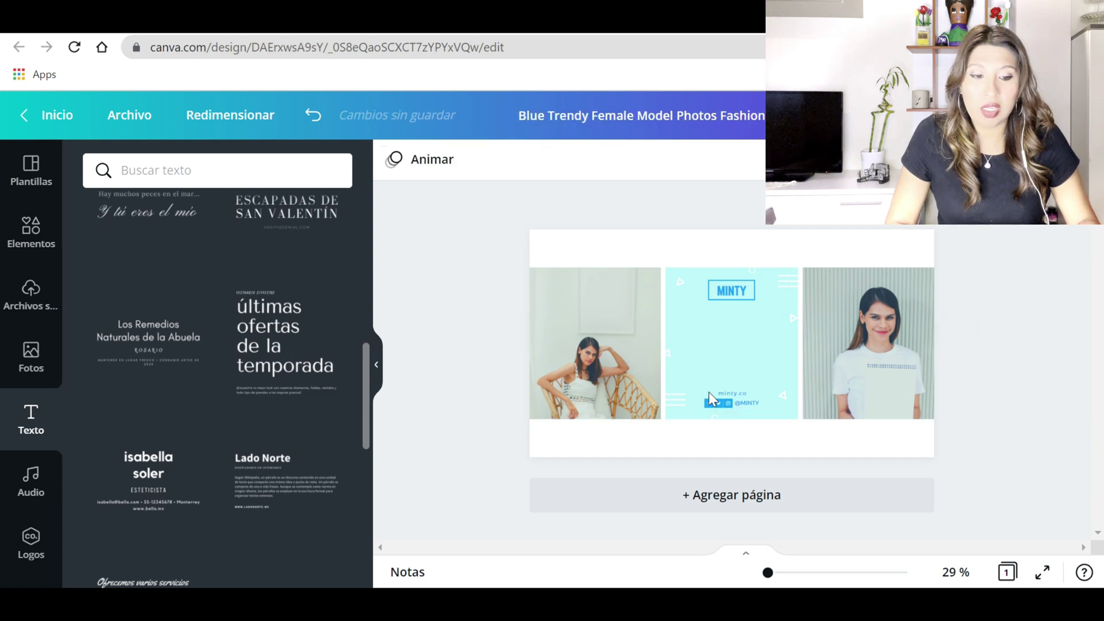
{"action": "left_click", "coordinate": [738, 296]}
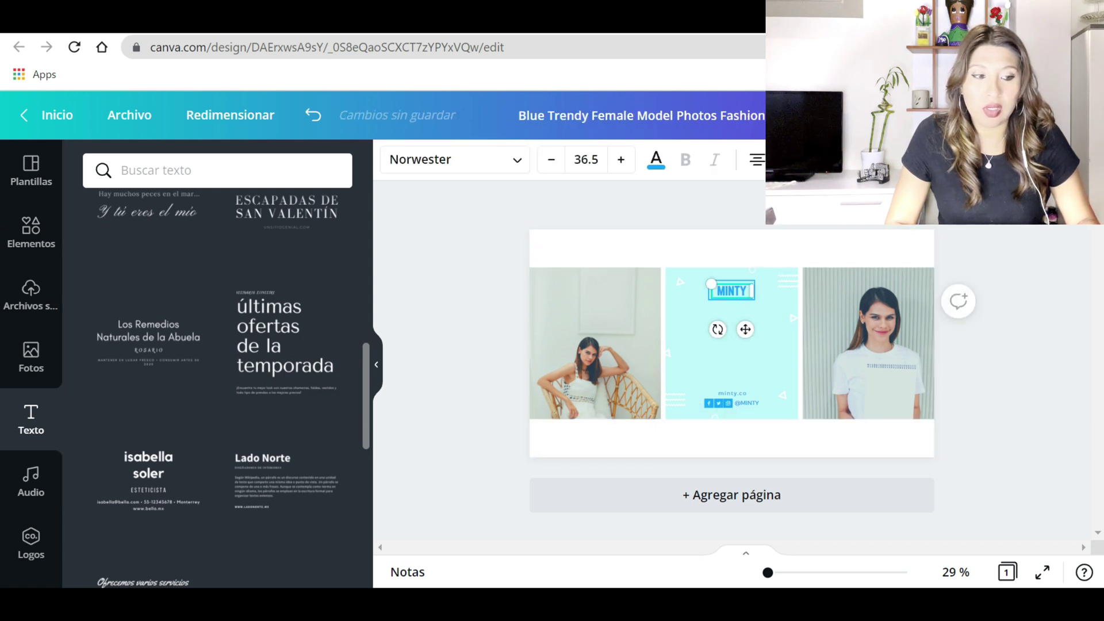
{"action": "left_click", "coordinate": [488, 322]}
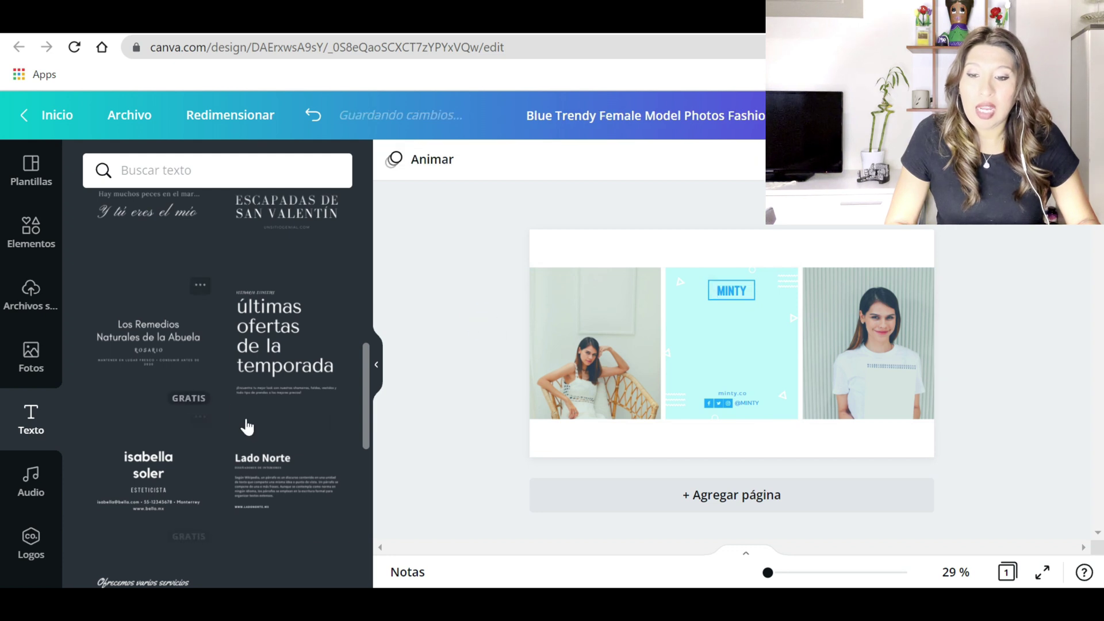
- Add the "¡bienvenido pequeñín!" text combination to the cover
{"action": "scroll", "coordinate": [253, 428], "scroll_direction": "down", "scroll_amount": 6}
{"action": "scroll", "coordinate": [314, 448], "scroll_direction": "down", "scroll_amount": 2}
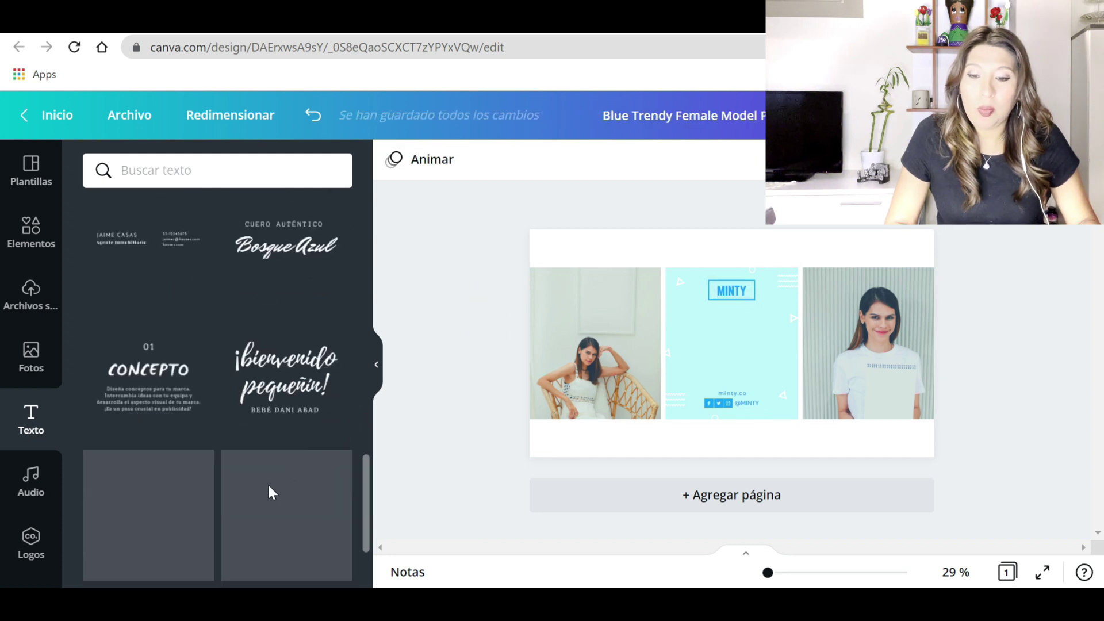
{"action": "left_click", "coordinate": [268, 376]}
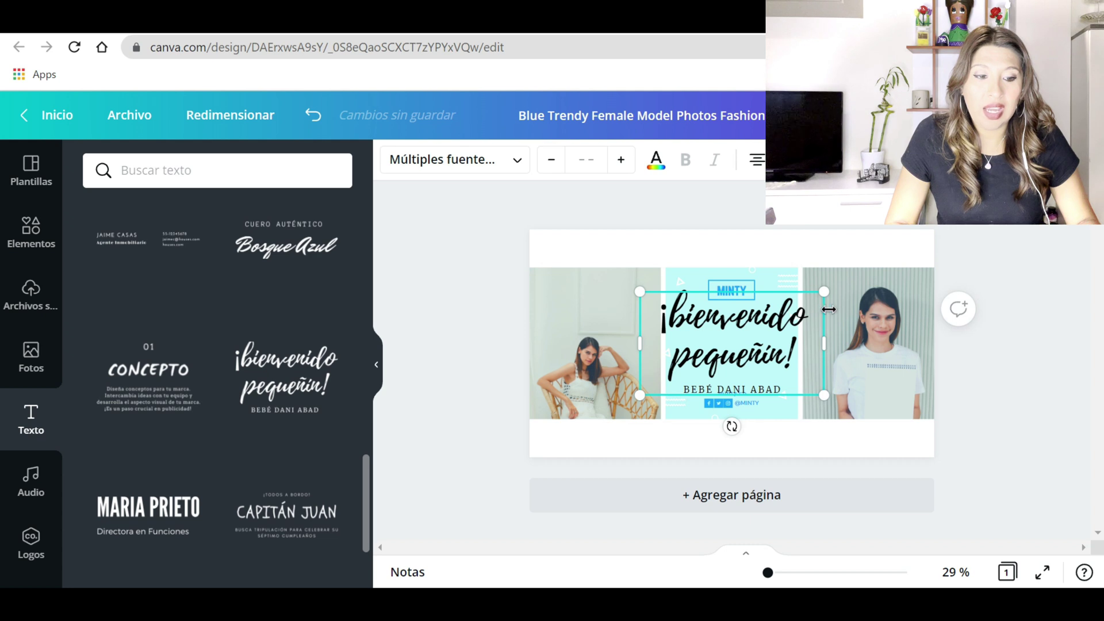
- Shrink the "¡bienvenido pequeñín!" text combination to fit the turquoise centre panel and colour its headline warm grey from the seated woman's photo palette
{"action": "left_click_drag", "start_coordinate": [825, 294], "coordinate": [753, 352]}
{"action": "left_click_drag", "start_coordinate": [688, 376], "coordinate": [718, 360]}
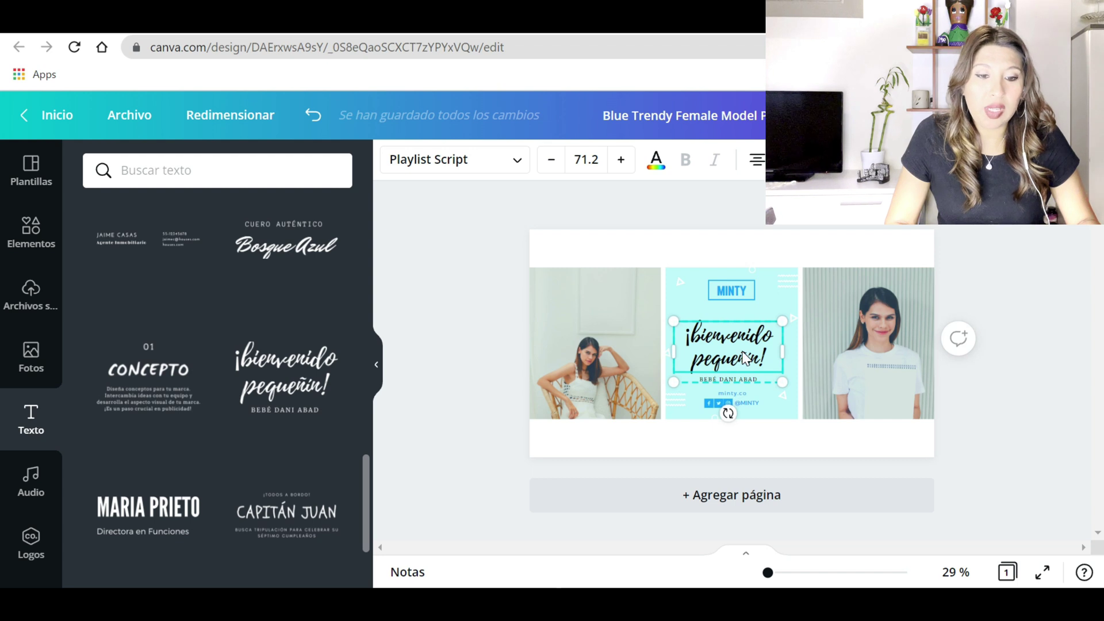
{"action": "left_click", "coordinate": [656, 161]}
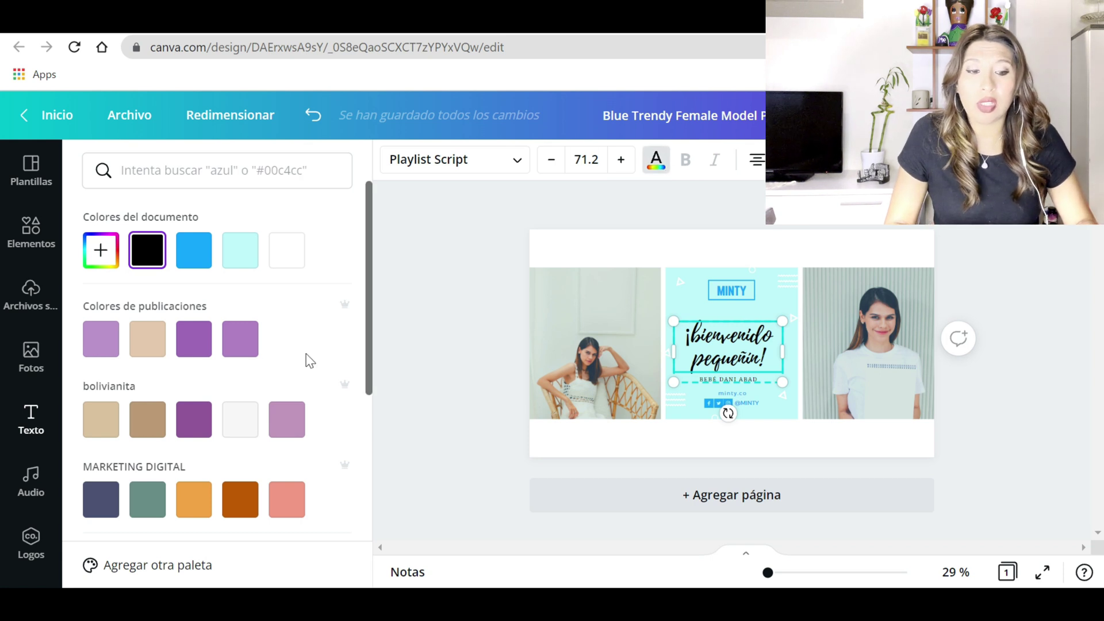
{"action": "scroll", "coordinate": [309, 360], "scroll_direction": "down", "scroll_amount": 3}
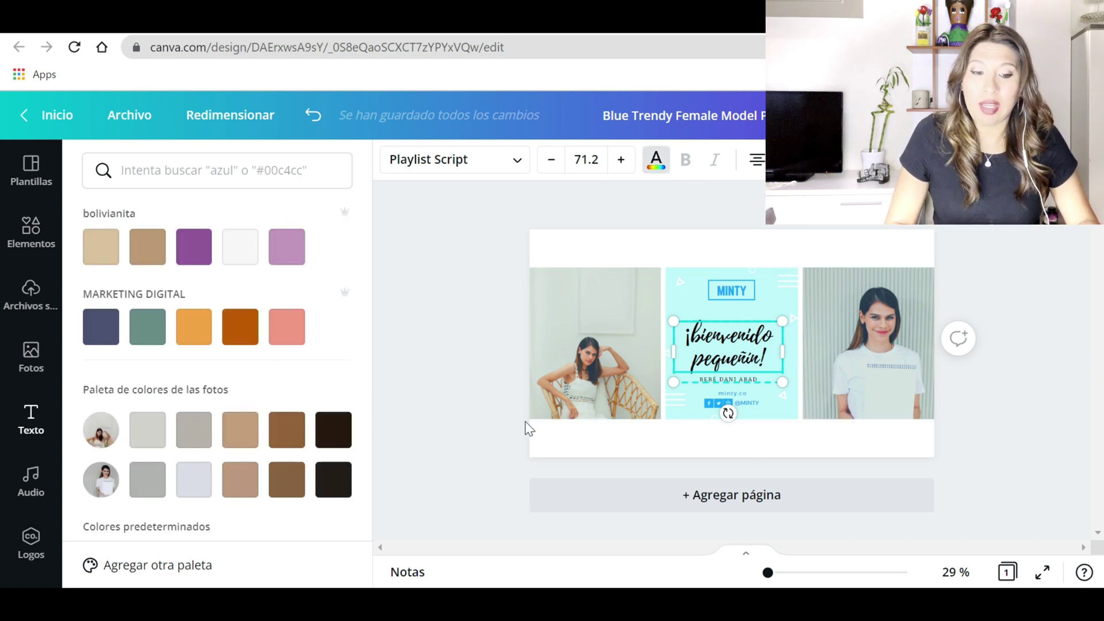
{"action": "left_click", "coordinate": [194, 430]}
{"action": "left_click", "coordinate": [186, 495]}
{"action": "left_click", "coordinate": [240, 479]}
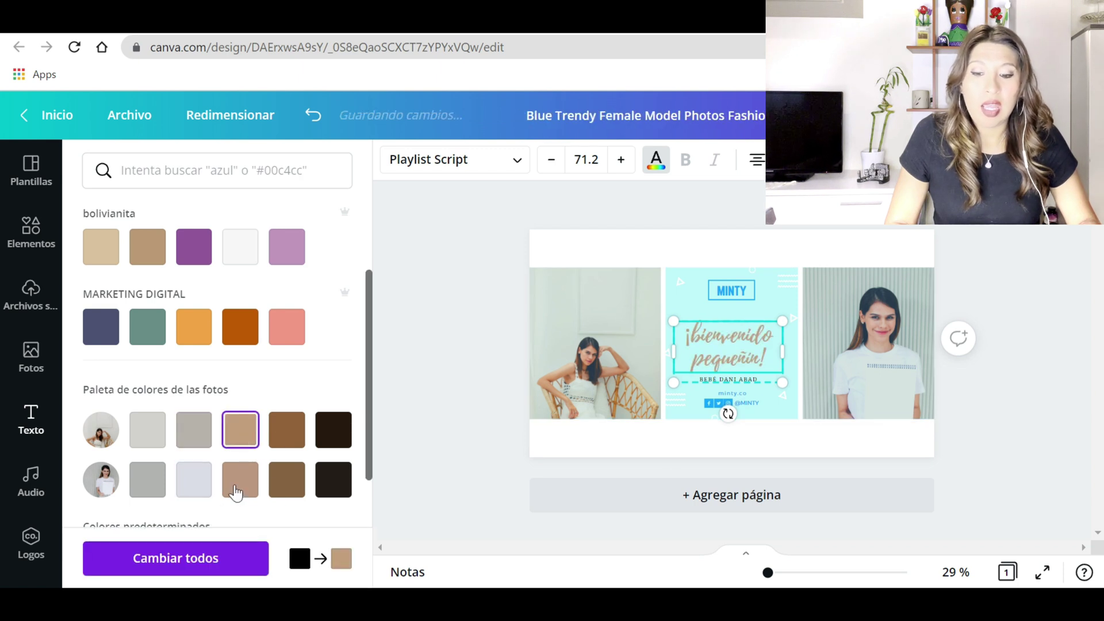
{"action": "left_click", "coordinate": [282, 437]}
{"action": "left_click", "coordinate": [286, 482]}
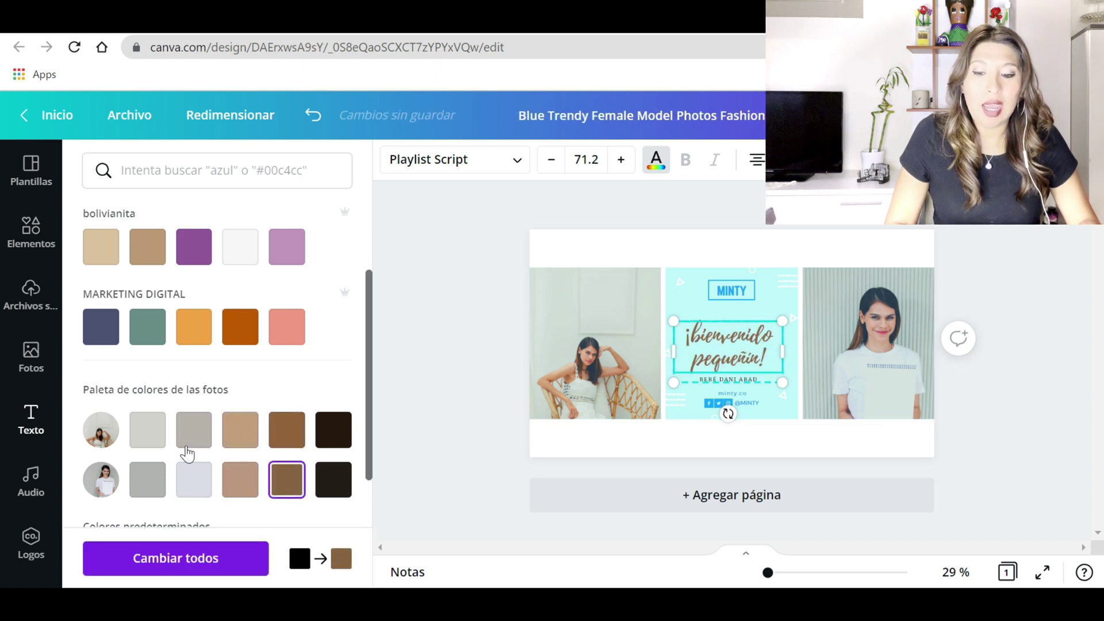
{"action": "left_click", "coordinate": [198, 431]}
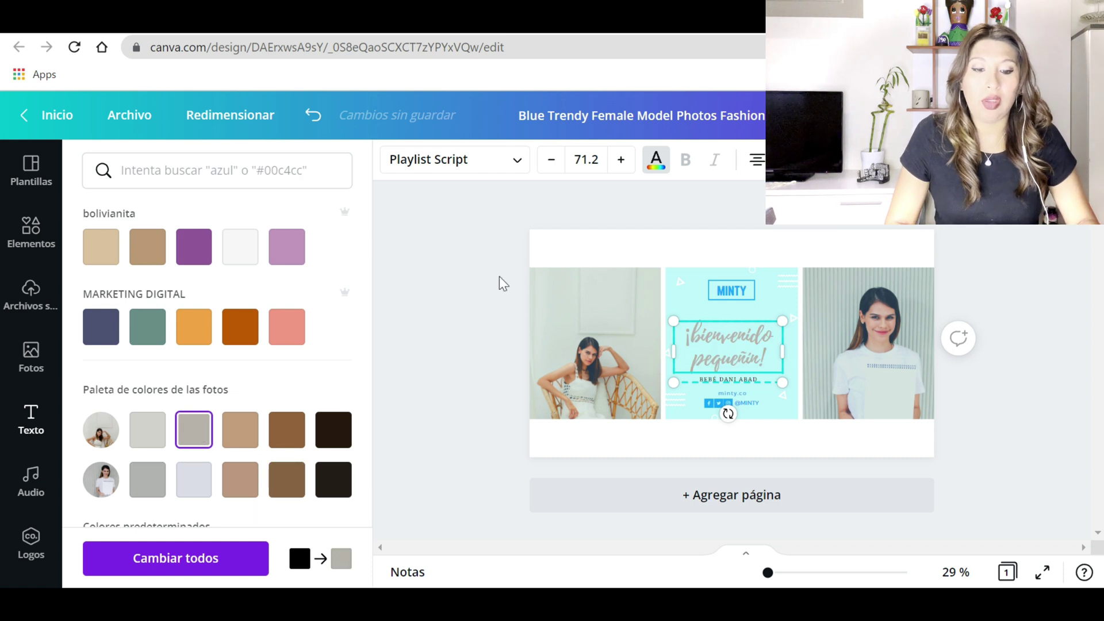
{"action": "left_click", "coordinate": [469, 322]}
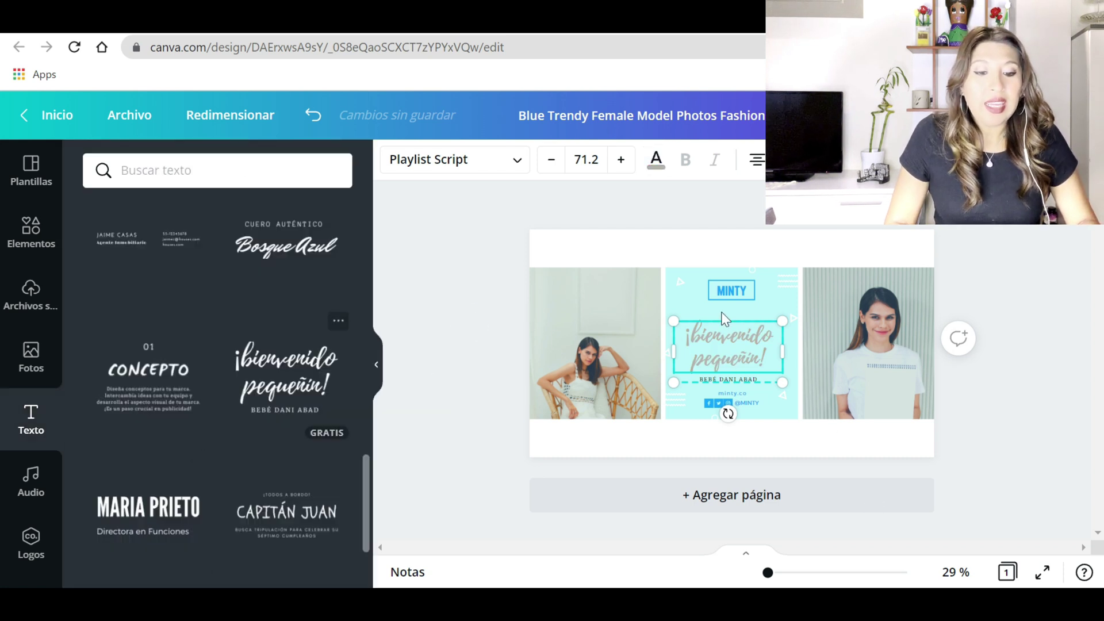
{"action": "left_click", "coordinate": [32, 482]}
{"action": "scroll", "coordinate": [36, 468], "scroll_direction": "down", "scroll_amount": 2}
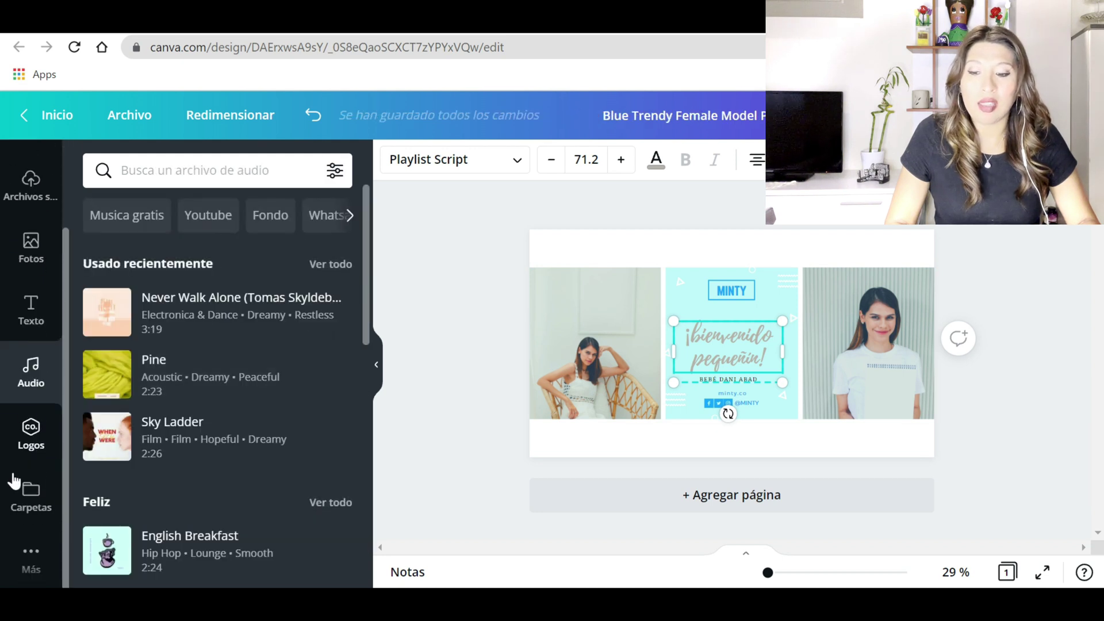
{"action": "scroll", "coordinate": [45, 171], "scroll_direction": "up", "scroll_amount": 2}
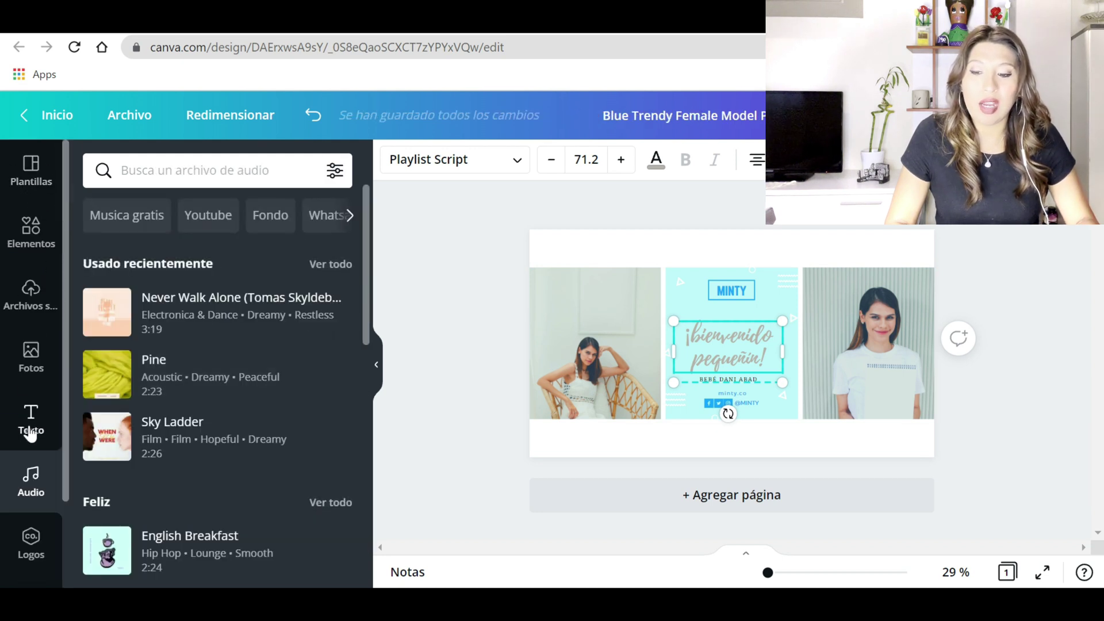
{"action": "left_click", "coordinate": [588, 354]}
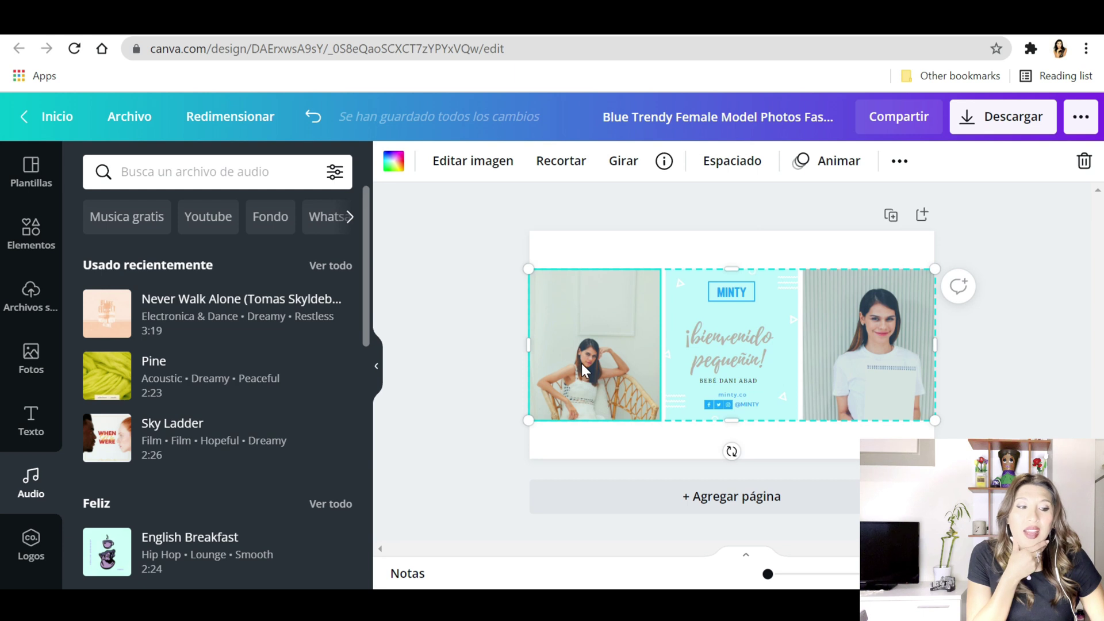
{"action": "left_click", "coordinate": [1084, 163]}
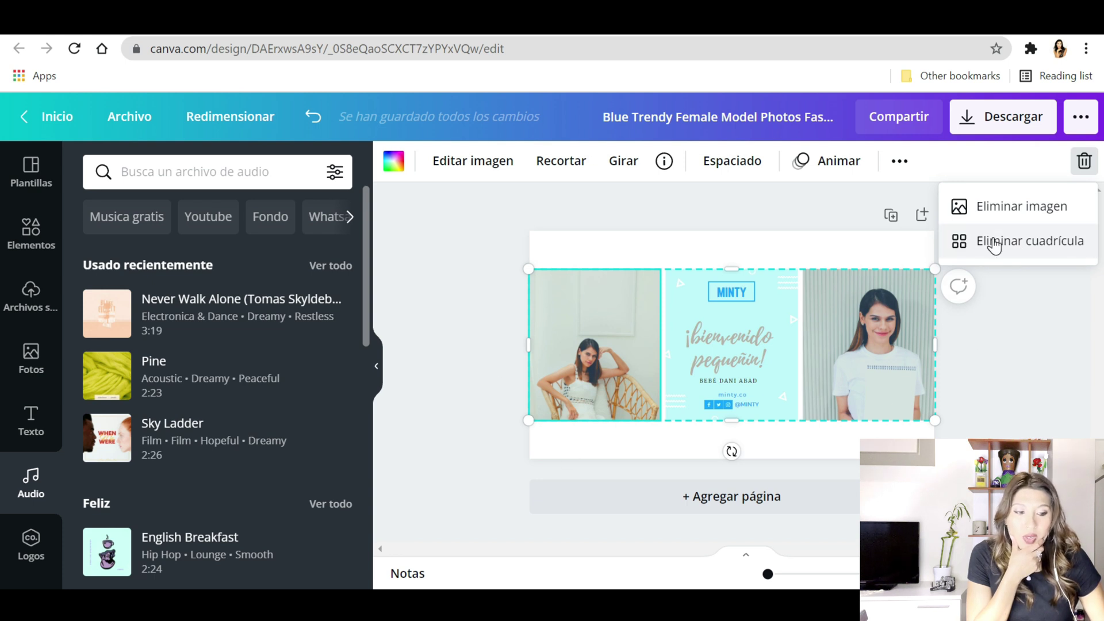
{"action": "left_click", "coordinate": [990, 240]}
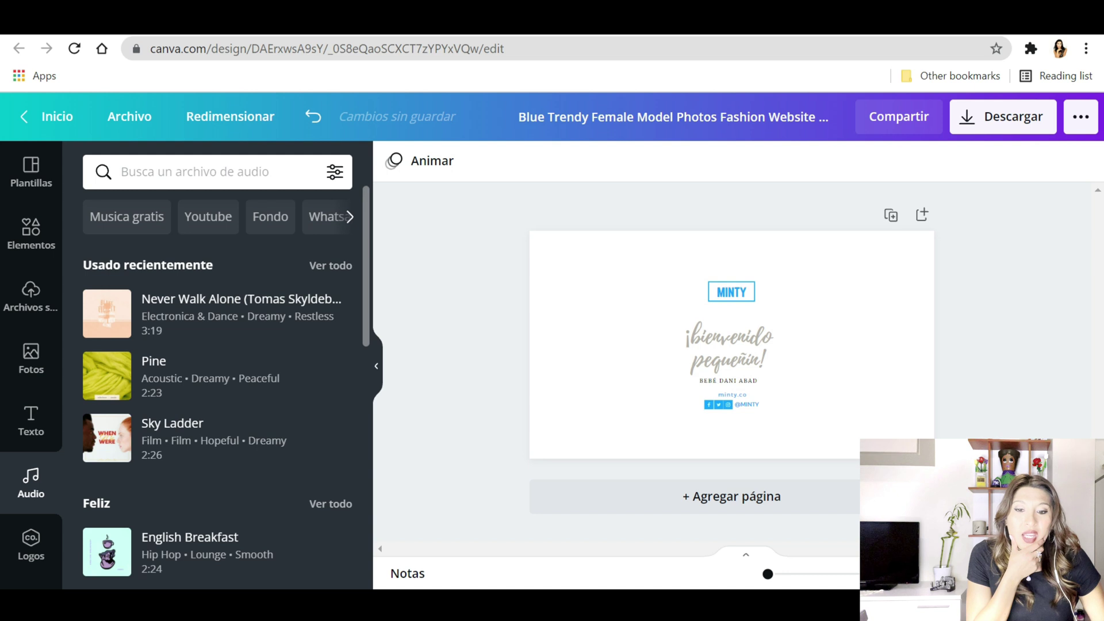
{"action": "left_click", "coordinate": [312, 118]}
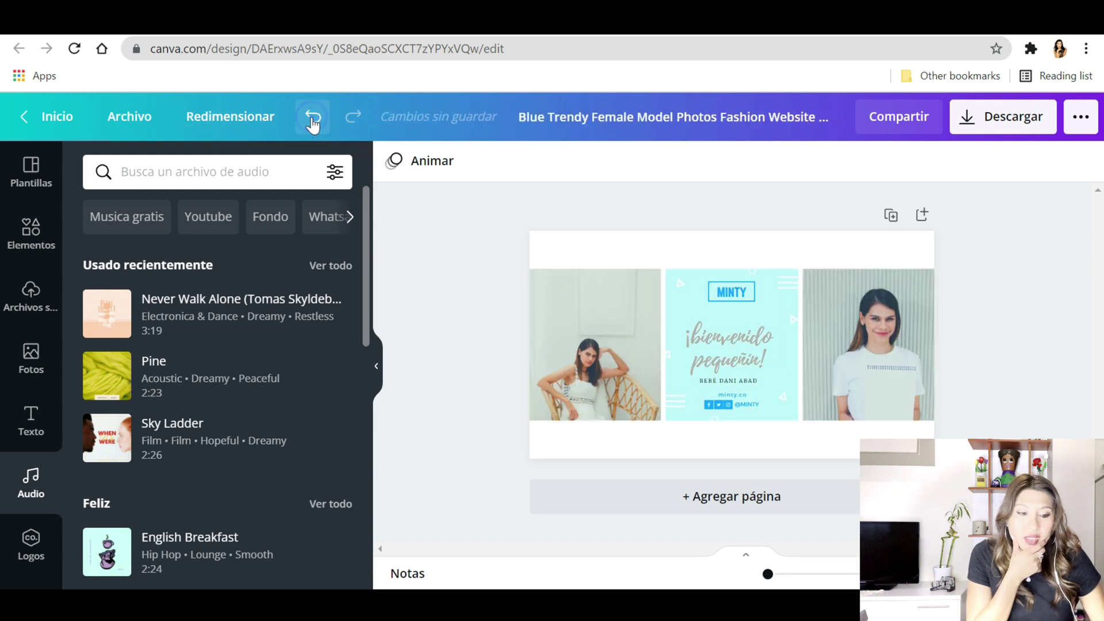
- Delete the two women's photos from the outer grid cells, keeping the grid itself
{"action": "left_click", "coordinate": [615, 373]}
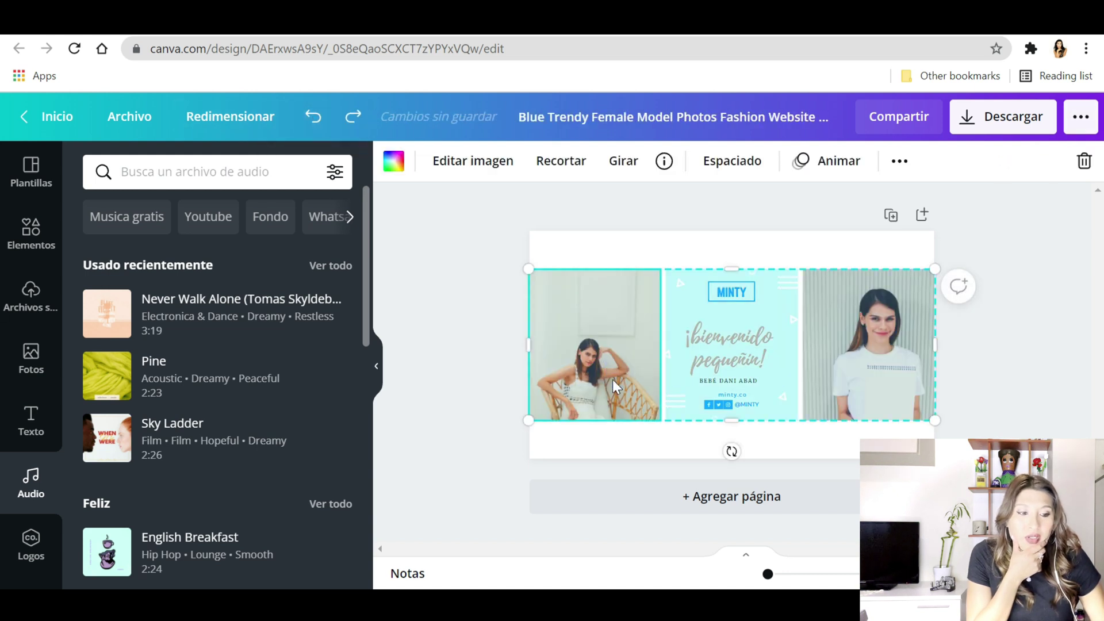
{"action": "left_click", "coordinate": [1084, 161]}
{"action": "left_click", "coordinate": [1018, 207]}
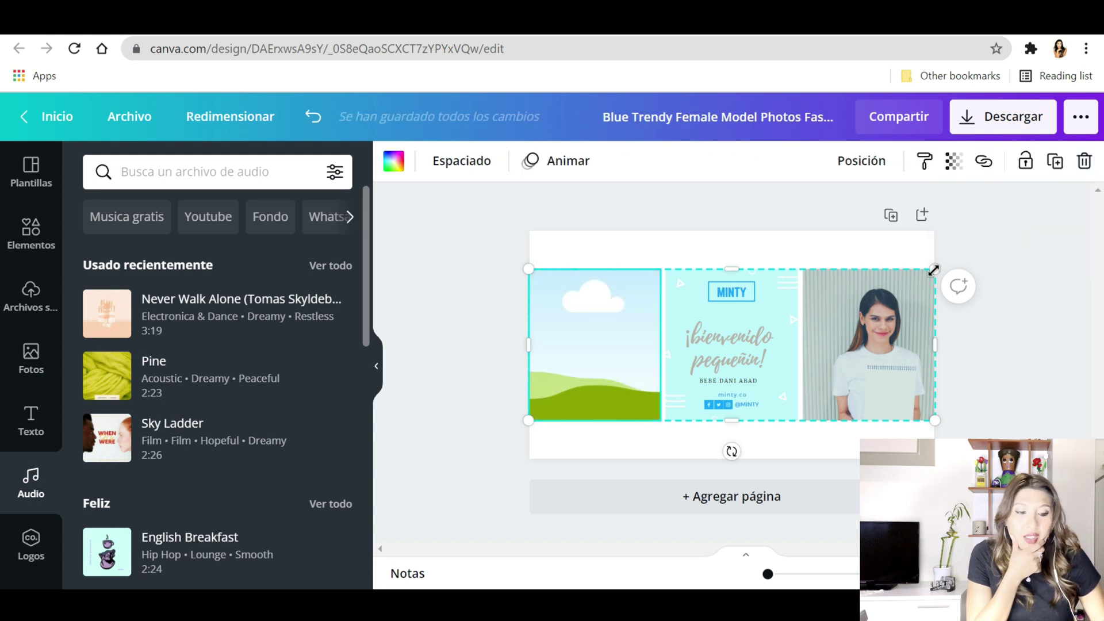
{"action": "left_click", "coordinate": [860, 335]}
{"action": "left_click", "coordinate": [1084, 161]}
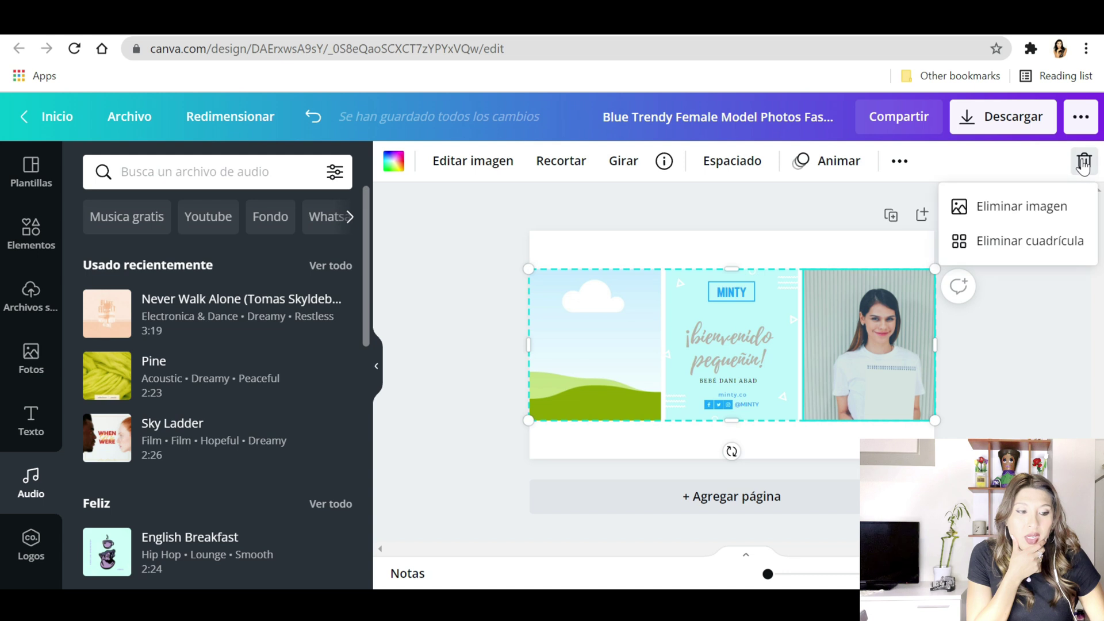
{"action": "left_click", "coordinate": [1050, 217]}
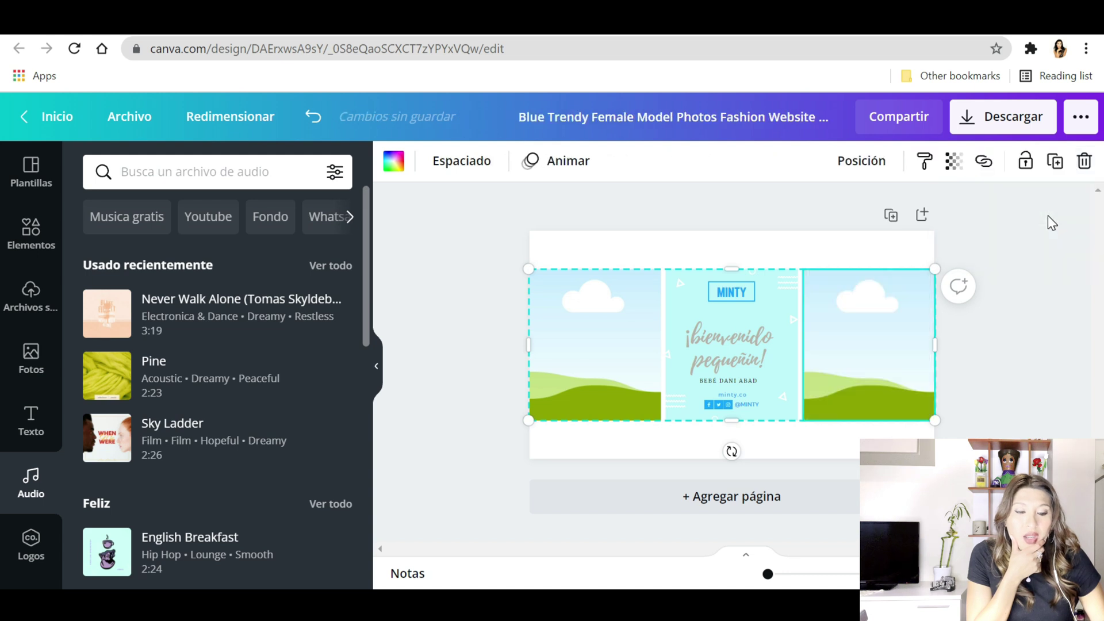
- Search the photos for "modelos" and place the black-swimsuit woman in the water in the grid's left cell
{"action": "left_click", "coordinate": [29, 357]}
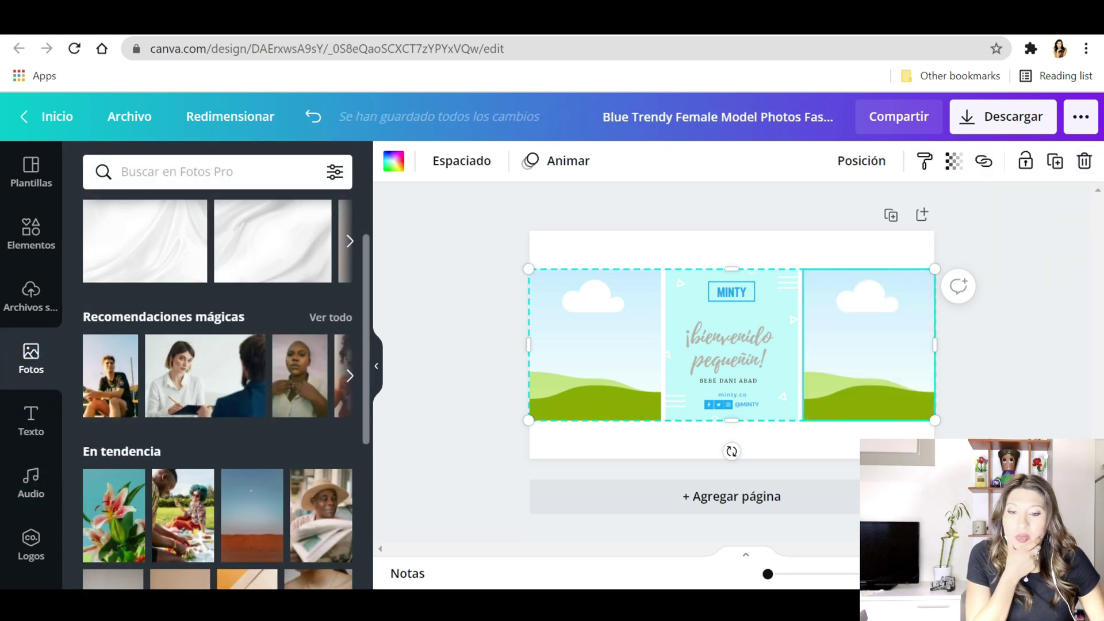
{"action": "left_click", "coordinate": [246, 169]}
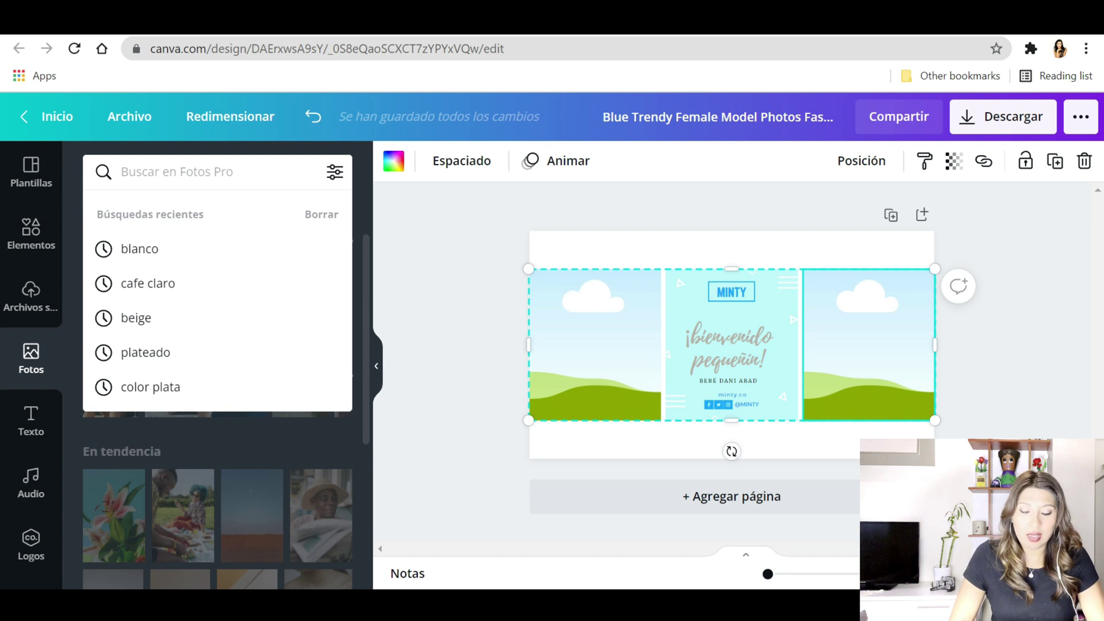
{"action": "type", "text": "modelos"}
{"action": "key", "text": "Return"}
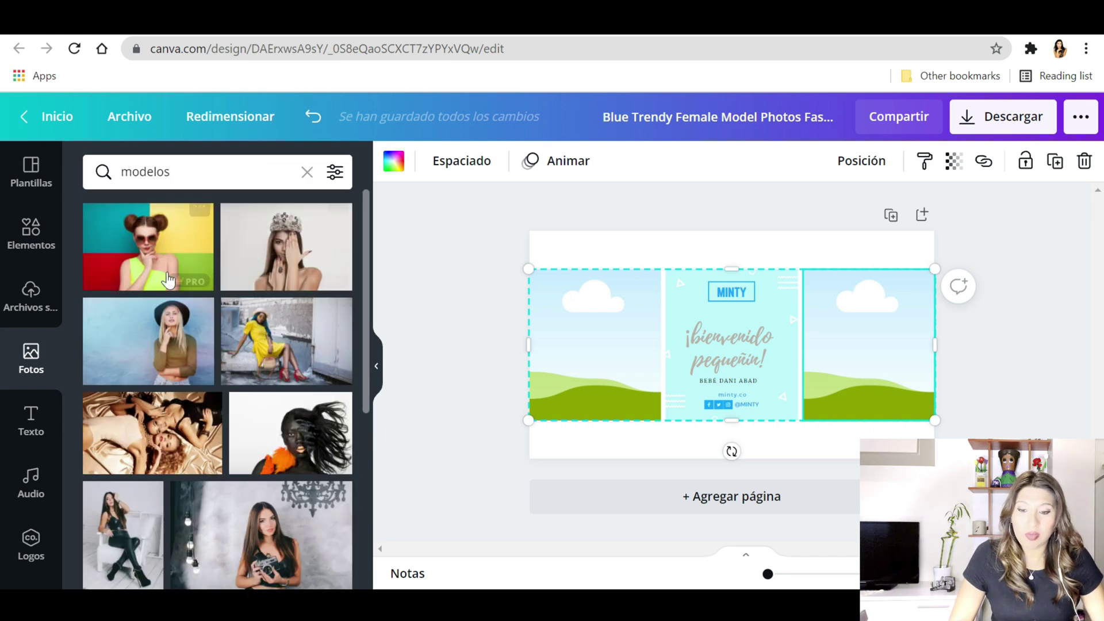
{"action": "scroll", "coordinate": [227, 465], "scroll_direction": "down", "scroll_amount": 6}
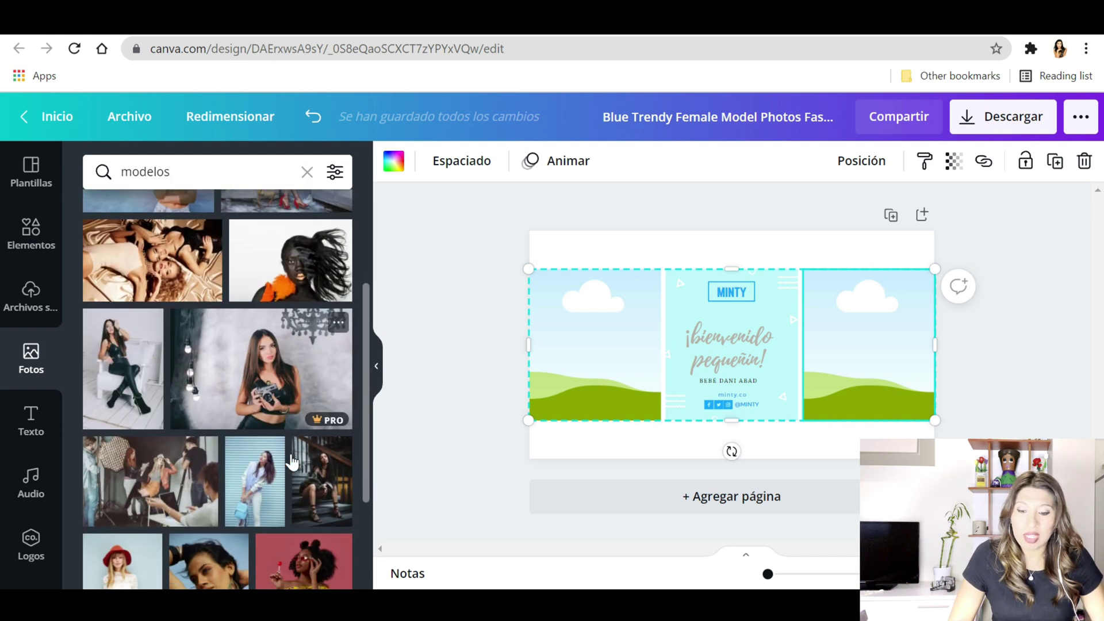
{"action": "scroll", "coordinate": [289, 398], "scroll_direction": "down", "scroll_amount": 6}
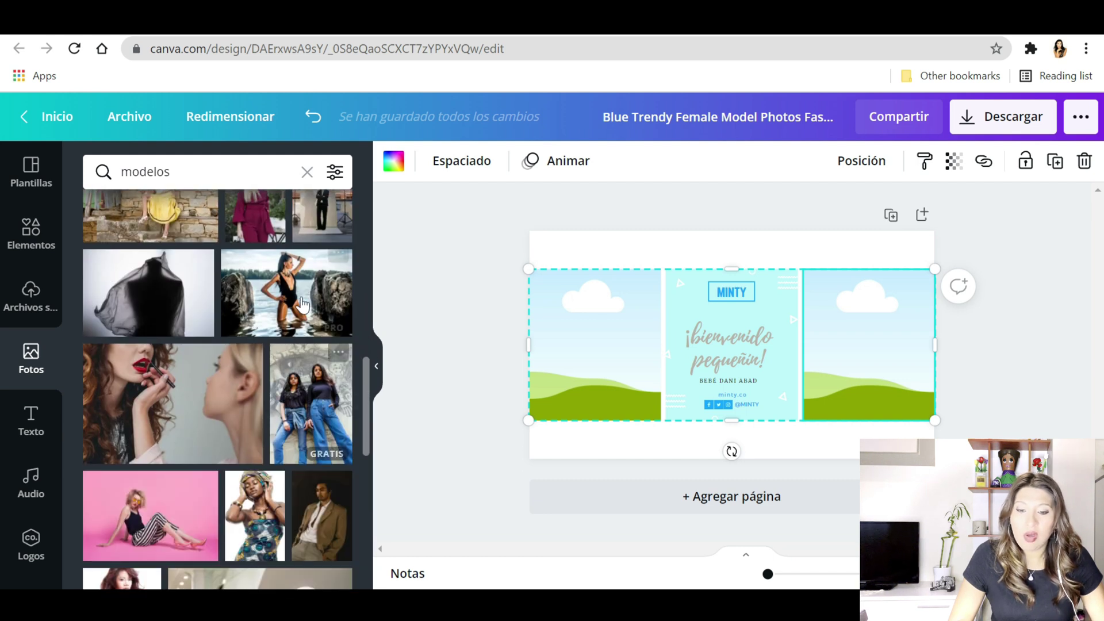
{"action": "left_click_drag", "start_coordinate": [276, 293], "coordinate": [552, 361]}
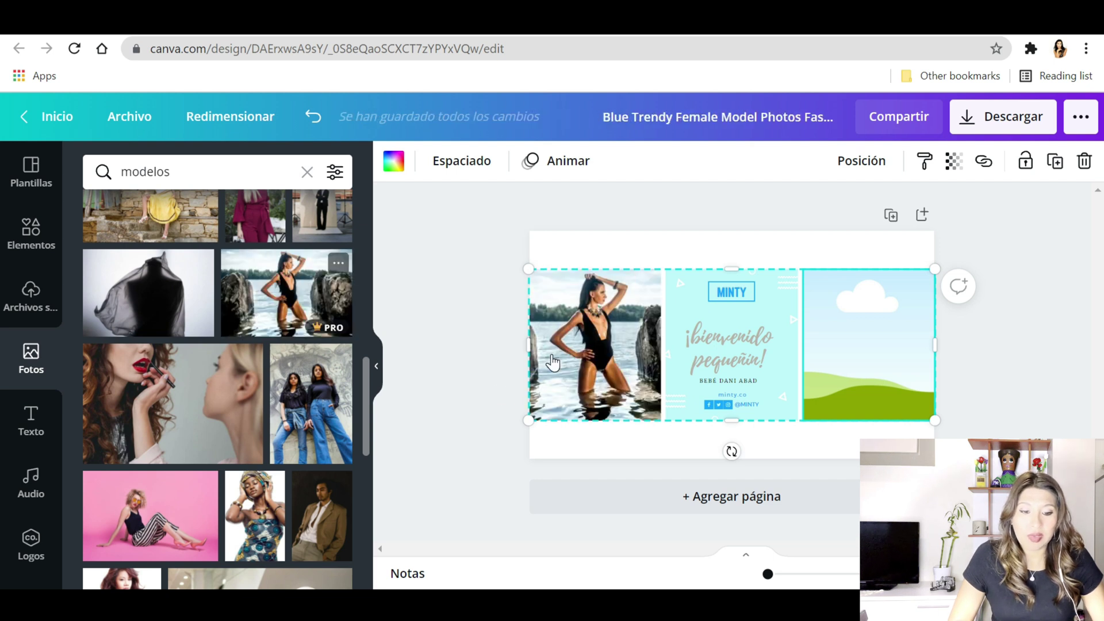
- Enlarge the black-swimsuit photo within its grid cell crop
{"action": "double_click", "coordinate": [608, 336]}
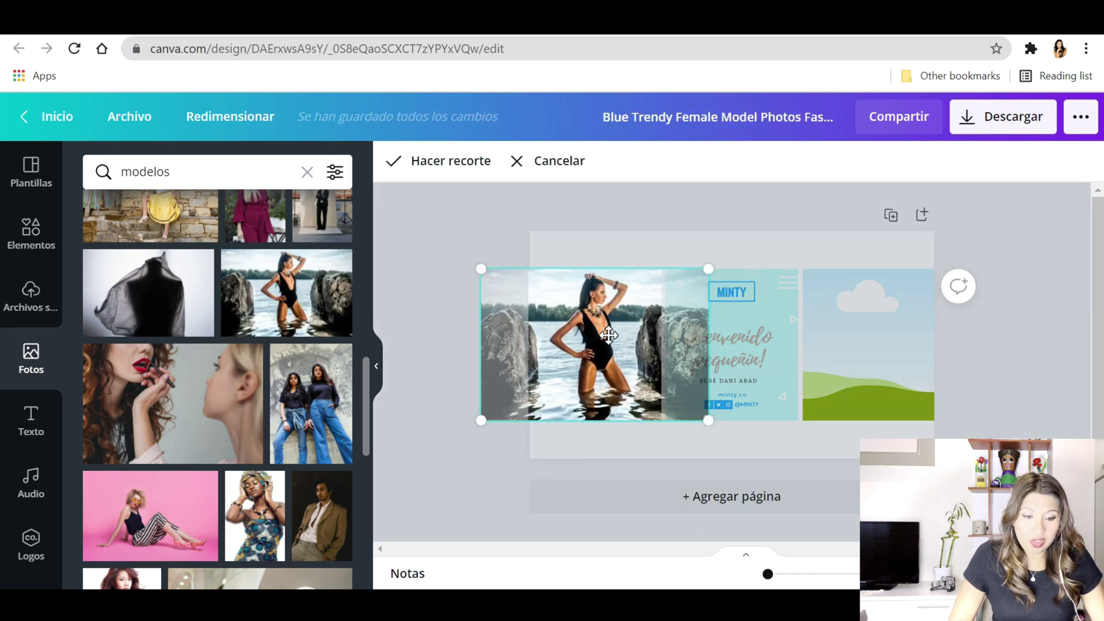
{"action": "left_click_drag", "start_coordinate": [483, 421], "coordinate": [458, 445]}
{"action": "left_click", "coordinate": [414, 437]}
- Place the photo of the bikini model in a neon yellow shirt in the grid's right cell and enlarge it slightly within its crop
{"action": "scroll", "coordinate": [284, 490], "scroll_direction": "down", "scroll_amount": 5}
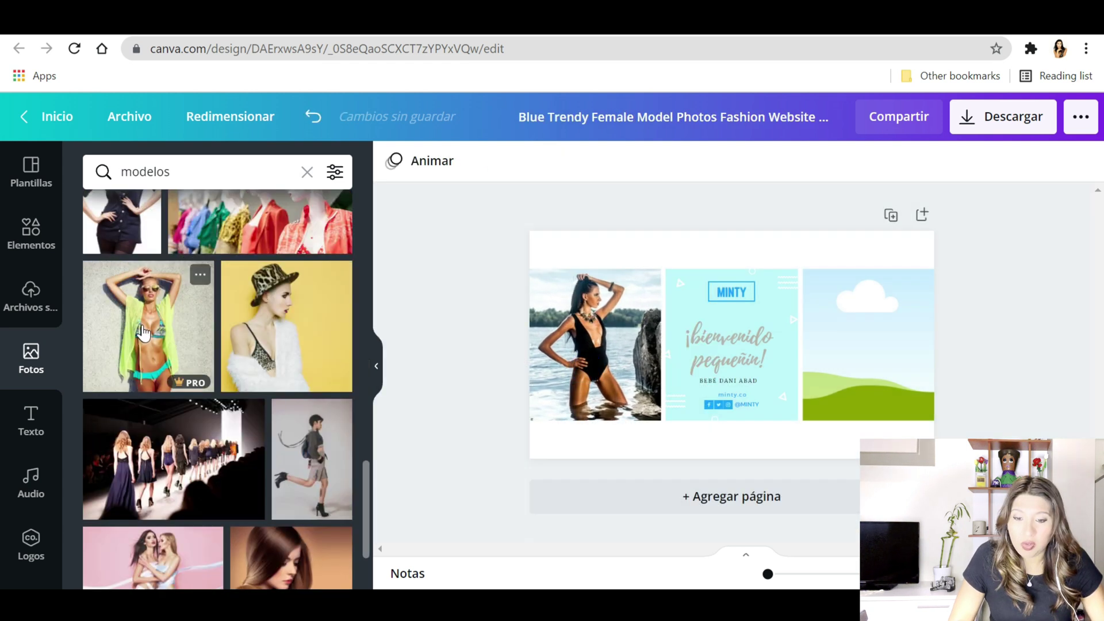
{"action": "left_click_drag", "start_coordinate": [145, 331], "coordinate": [862, 321]}
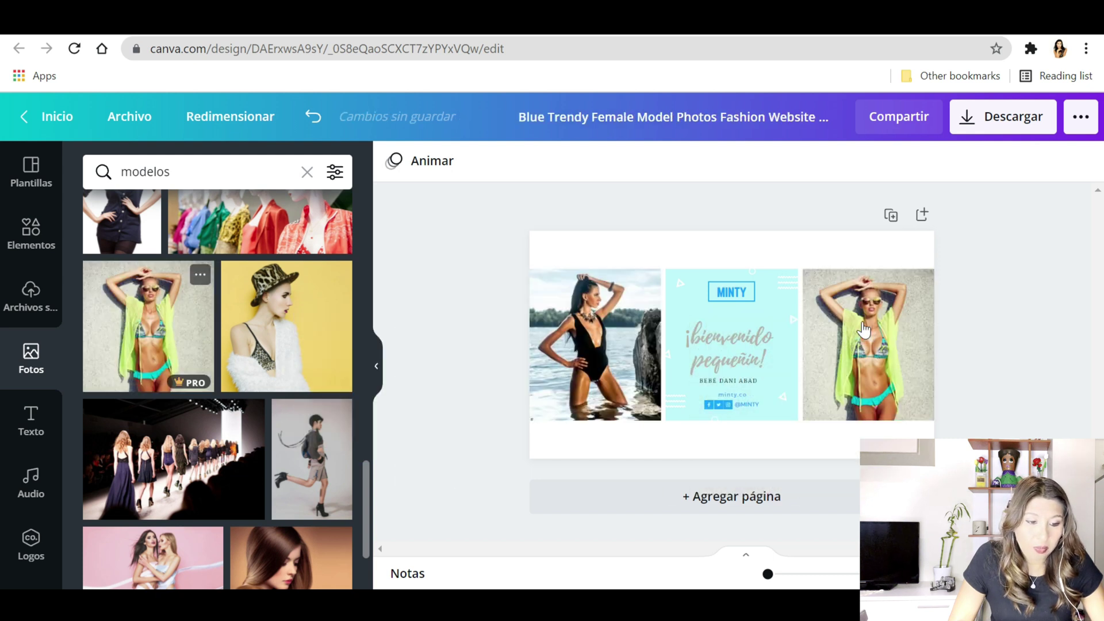
{"action": "double_click", "coordinate": [880, 369]}
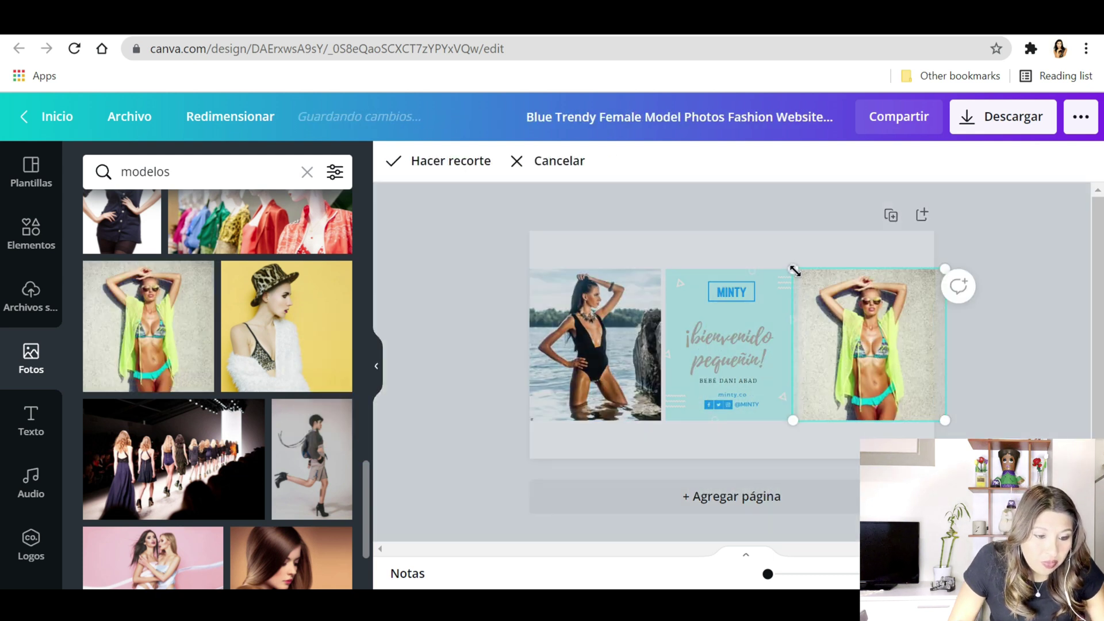
{"action": "left_click_drag", "start_coordinate": [793, 270], "coordinate": [785, 261]}
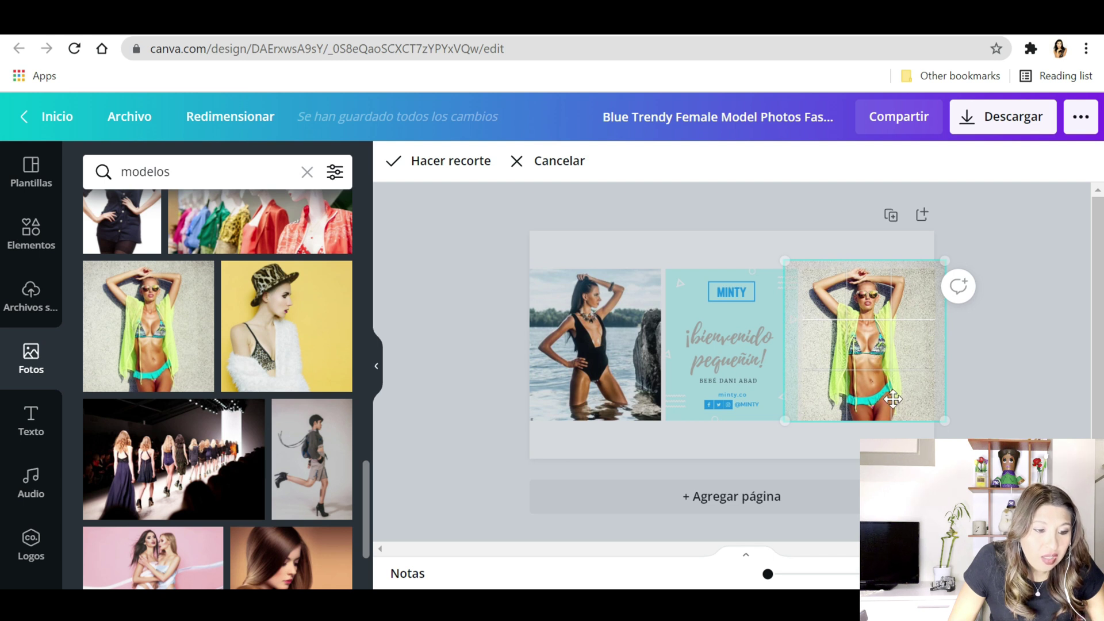
{"action": "left_click", "coordinate": [1019, 371]}
- Replace the "¡bienvenido pequeñín!" headline with "Bienvenido verano" on two lines
{"action": "double_click", "coordinate": [734, 356]}
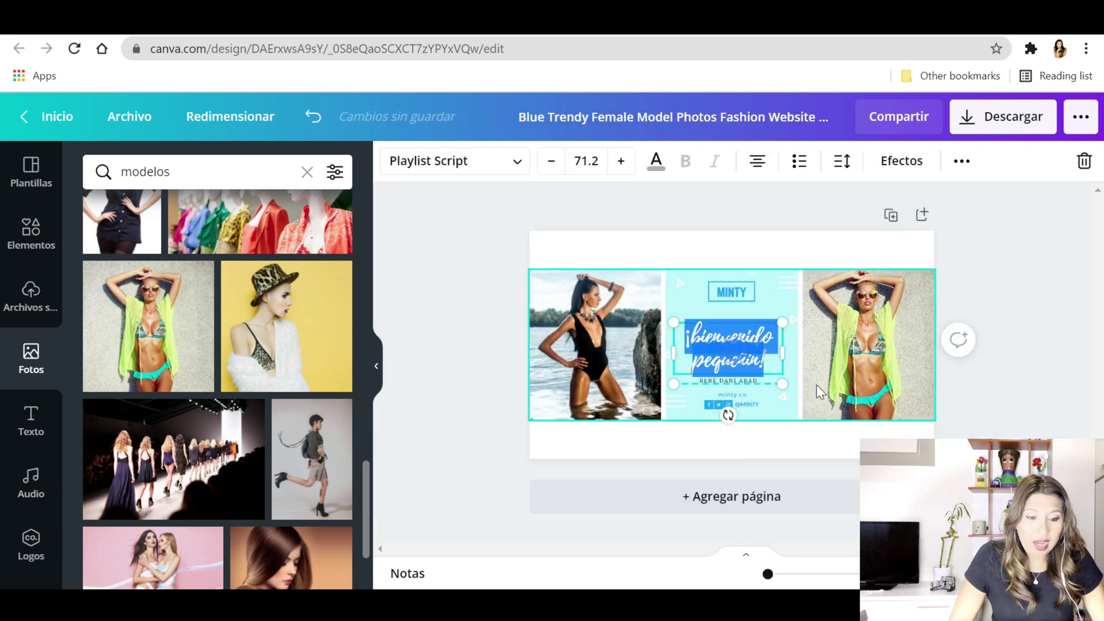
{"action": "type", "text": "Bi"}
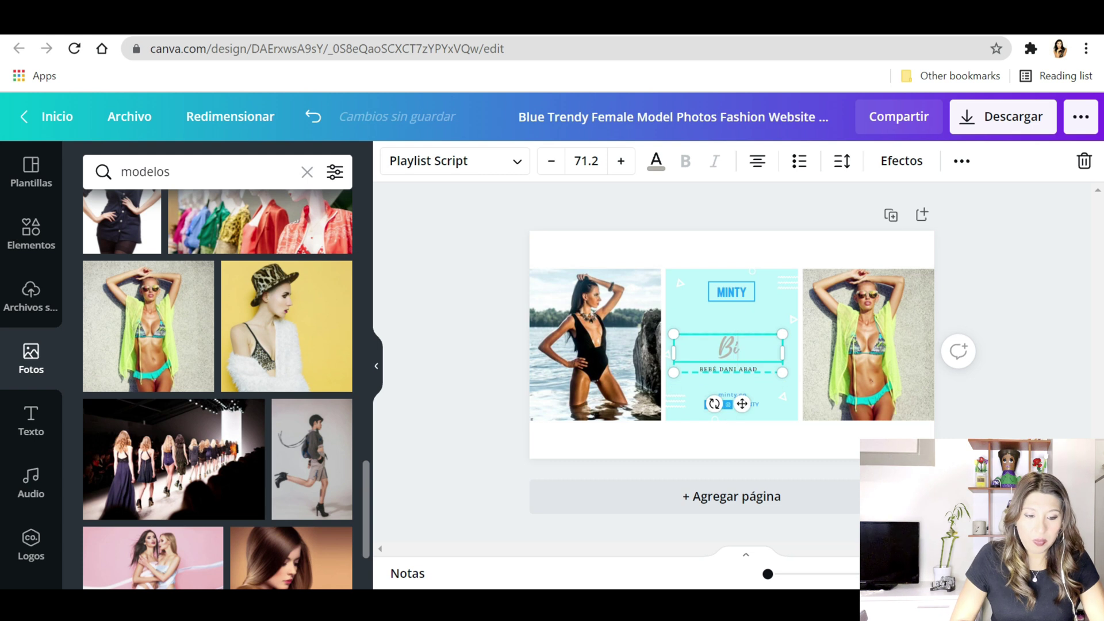
{"action": "type", "text": "envenido"}
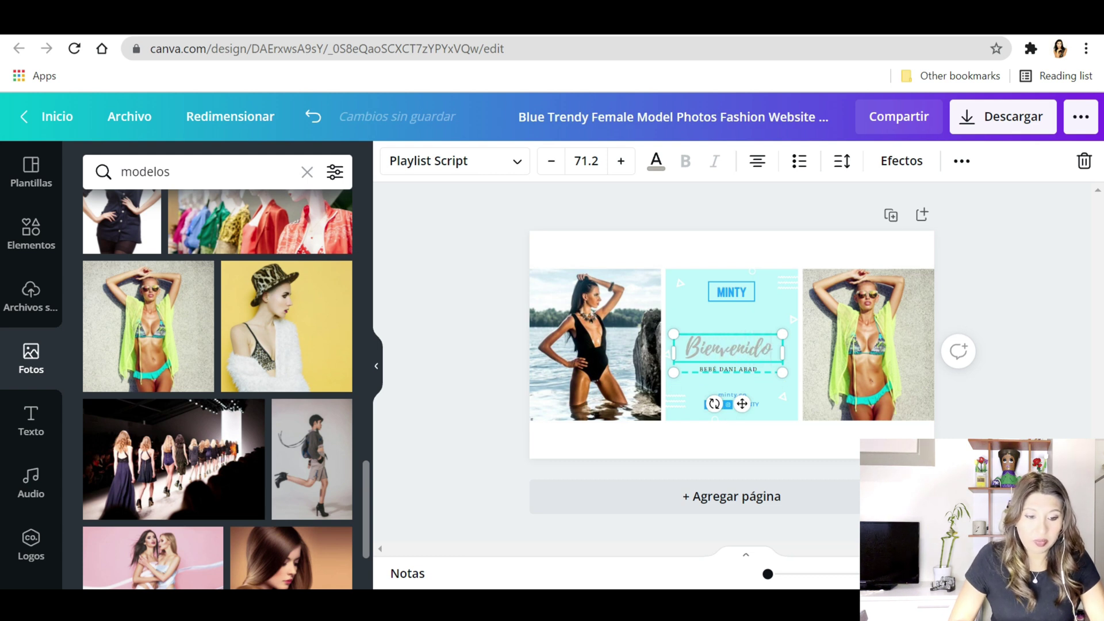
{"action": "key", "text": "Return"}
{"action": "type", "text": "verano"}
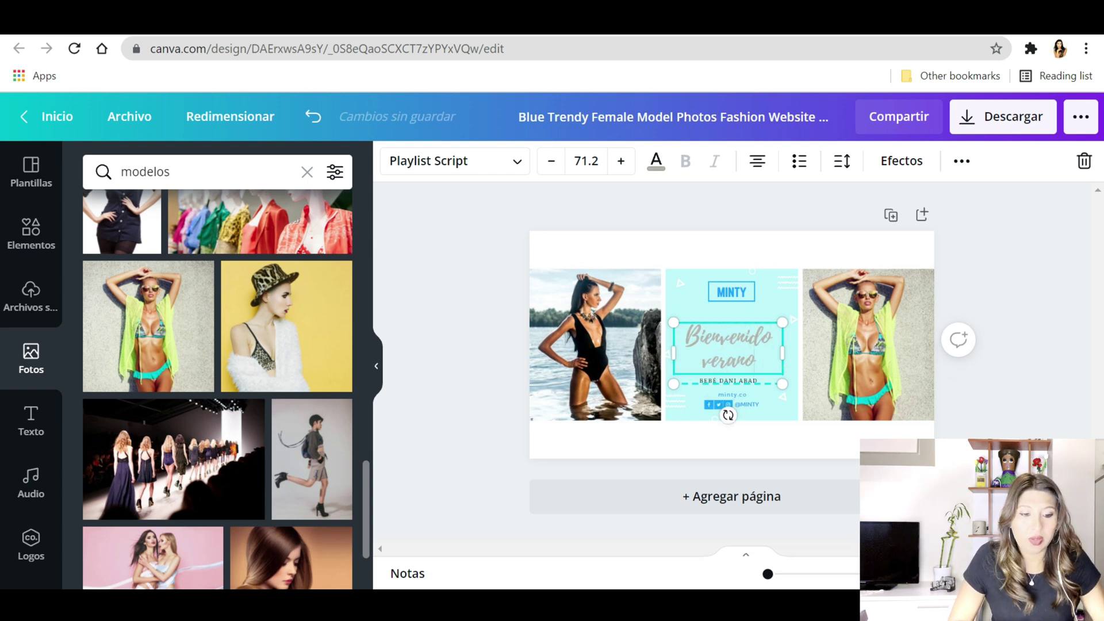
- Replace the boxed "MINTY" label above the headline with "BIKINIS"
{"action": "left_click", "coordinate": [736, 303]}
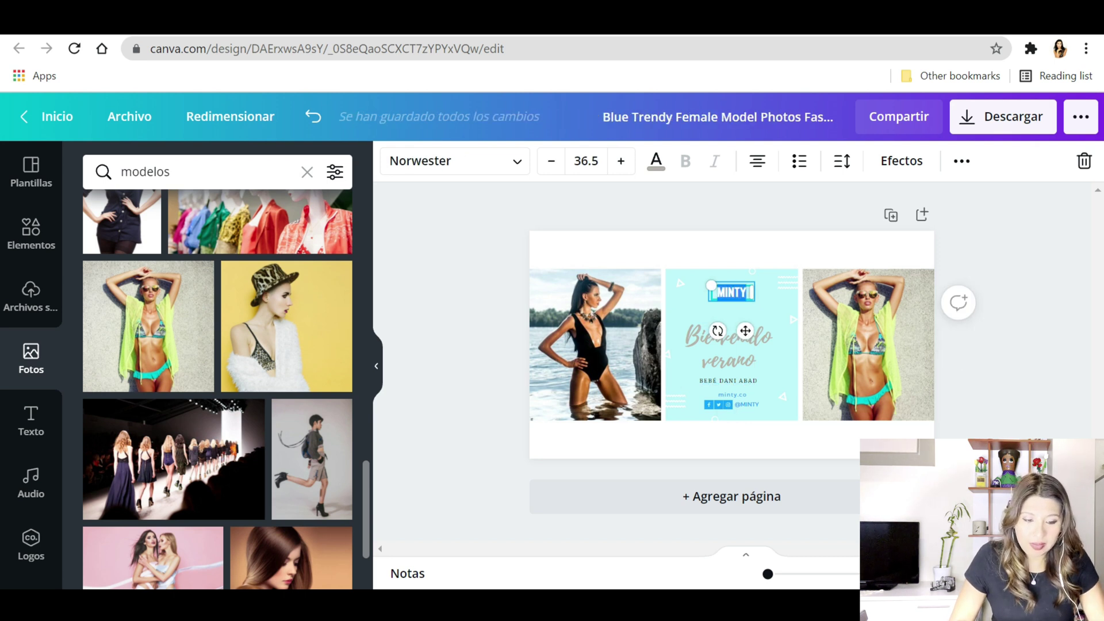
{"action": "type", "text": "BIKINIS"}
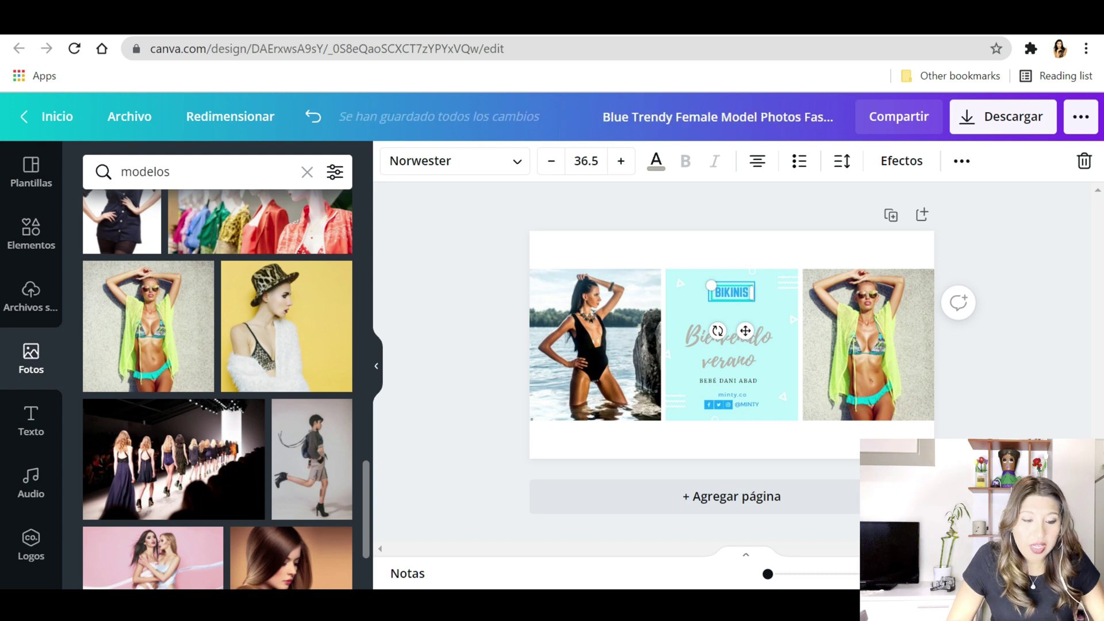
{"action": "left_click", "coordinate": [785, 256]}
- Replace the small subtitle below the "Bienvenido verano" headline with "COLECCION 2021"
{"action": "left_click", "coordinate": [723, 359]}
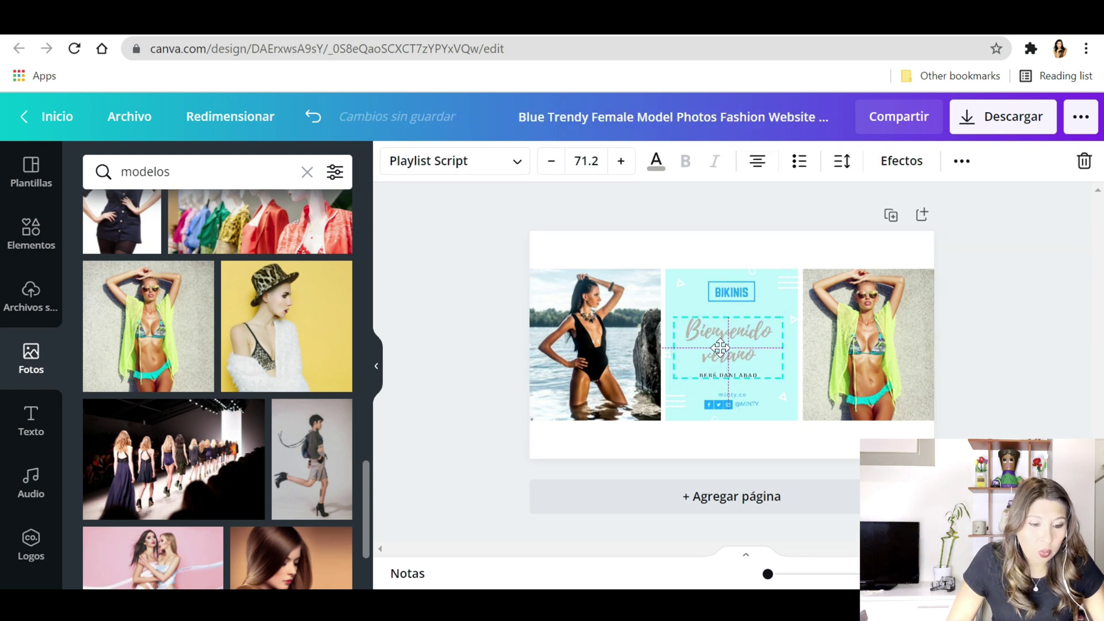
{"action": "double_click", "coordinate": [751, 379]}
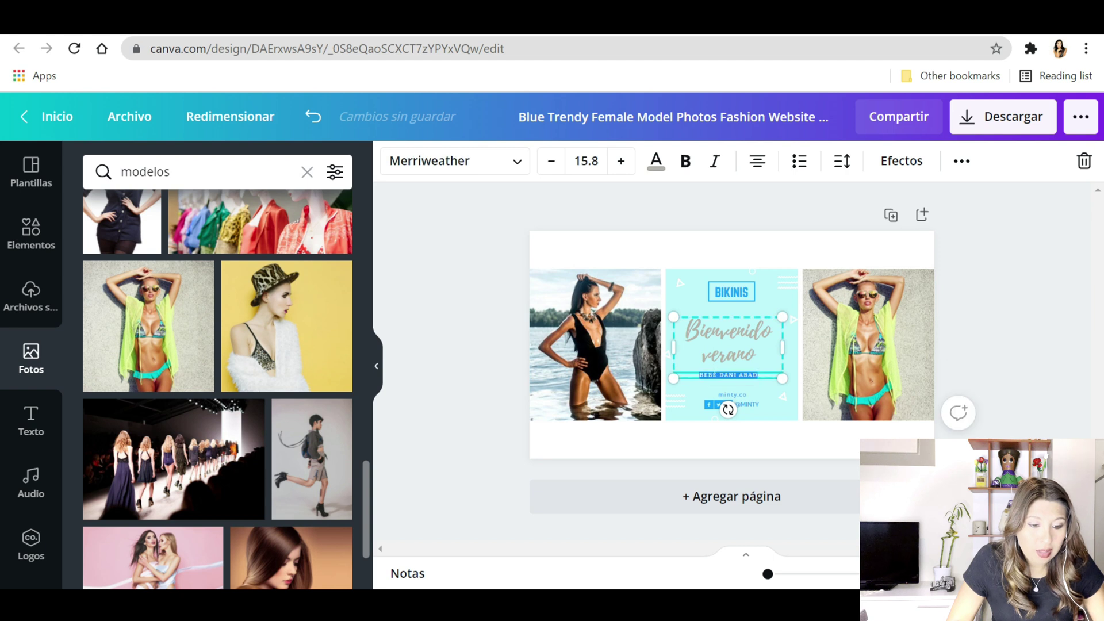
{"action": "type", "text": "COL"}
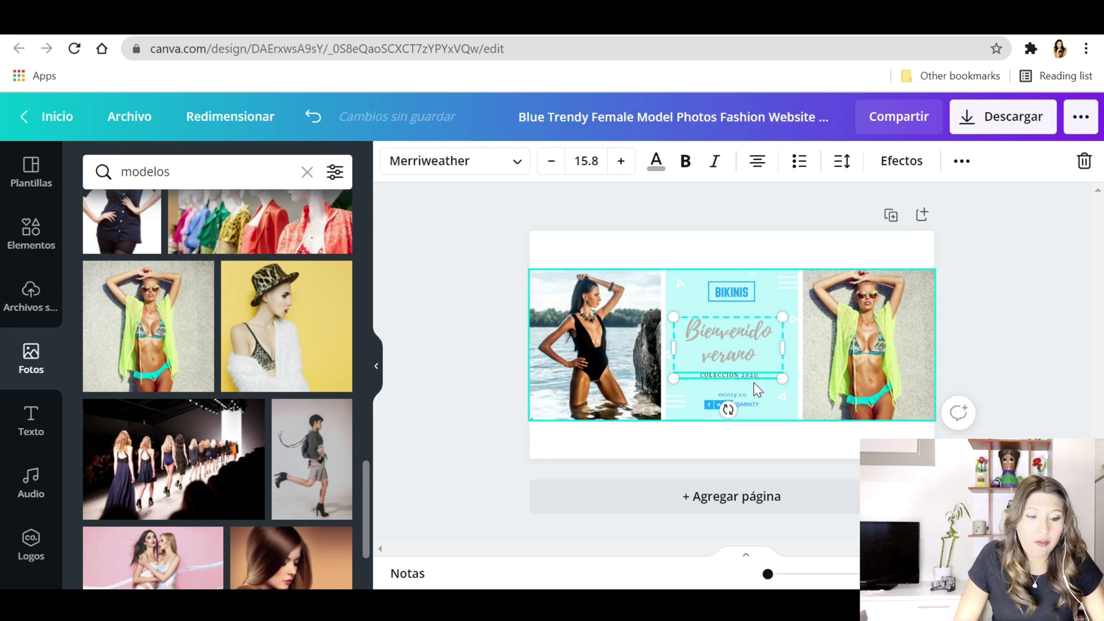
{"action": "type", "text": "ECCION 2021"}
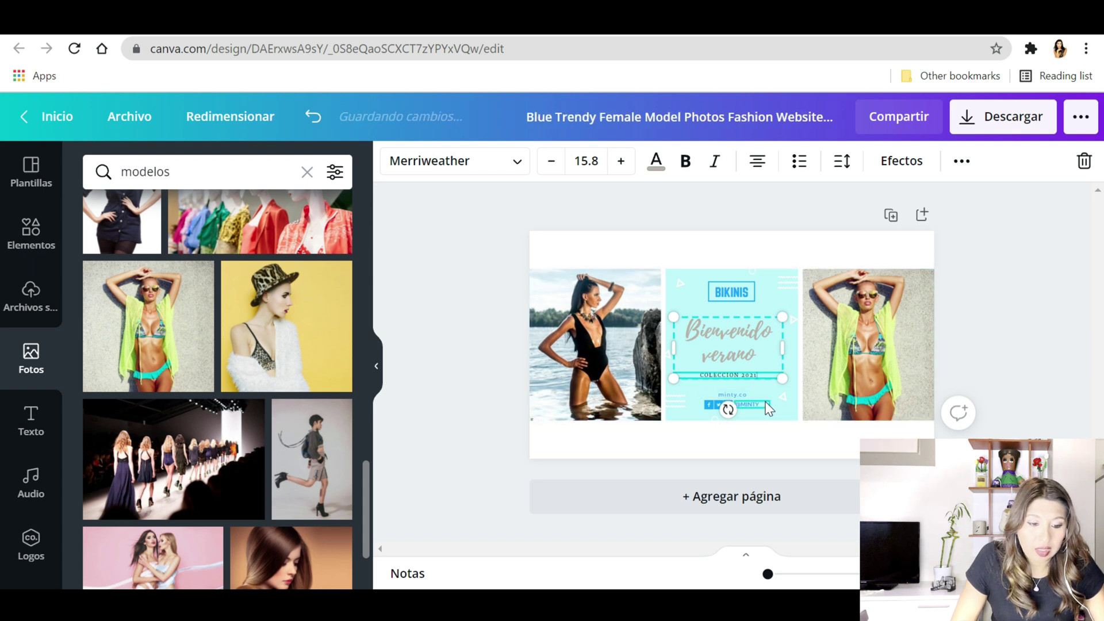
{"action": "left_click", "coordinate": [767, 411]}
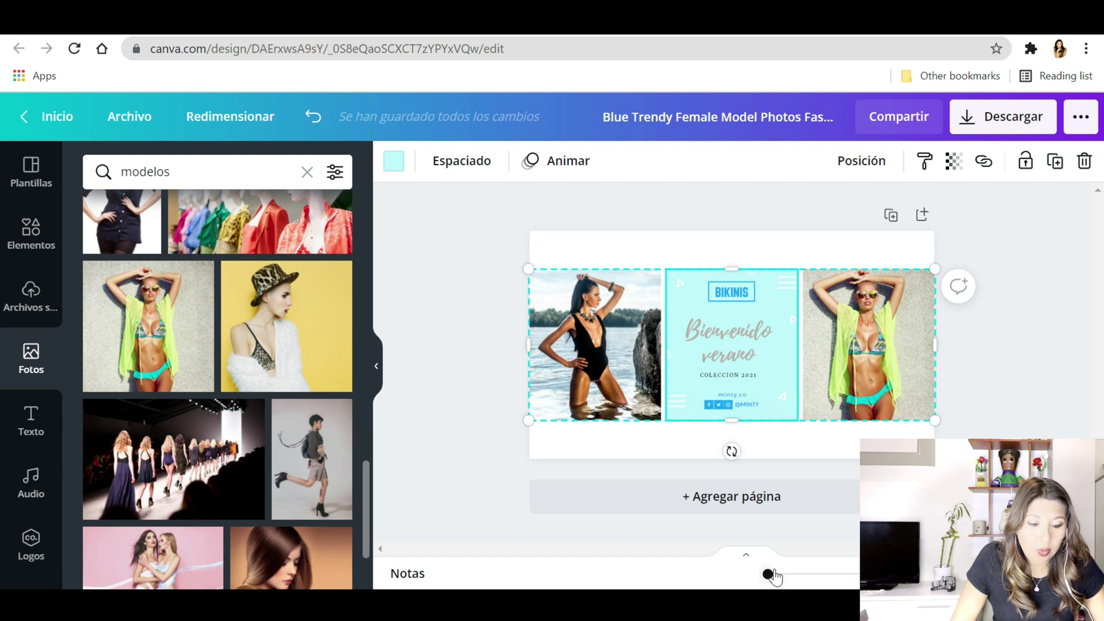
{"action": "mouse_move", "coordinate": [768, 574]}
{"action": "left_mouse_down"}
{"action": "mouse_move", "coordinate": [863, 573]}
{"action": "mouse_move", "coordinate": [762, 574]}
{"action": "mouse_move", "coordinate": [777, 574]}
{"action": "left_mouse_up"}
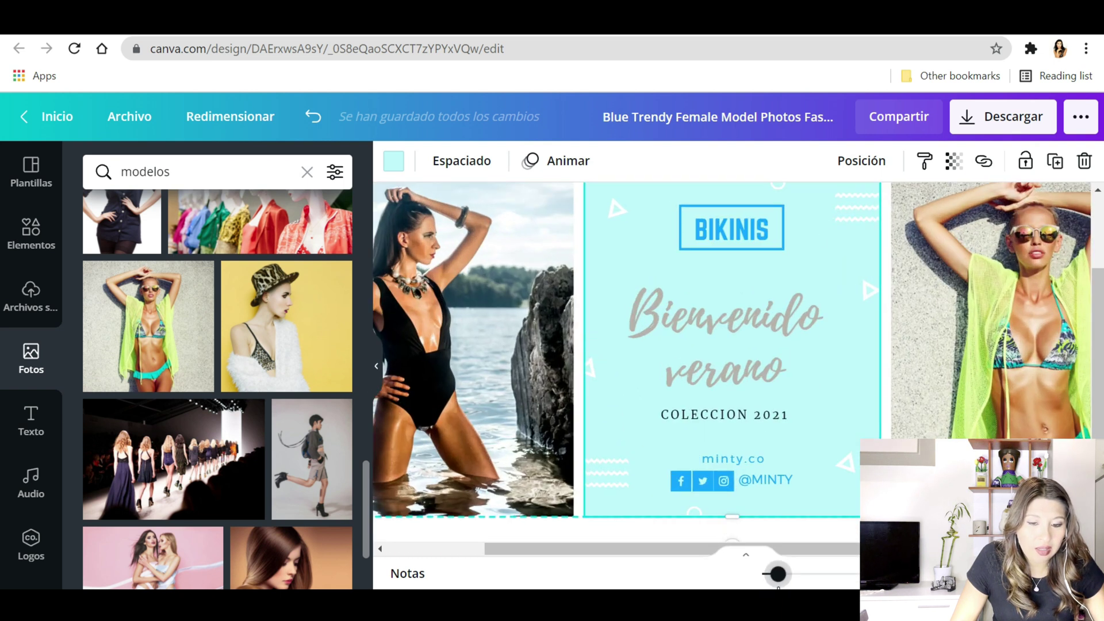
{"action": "left_click", "coordinate": [741, 459]}
{"action": "left_click", "coordinate": [741, 459]}
{"action": "left_click", "coordinate": [744, 458]}
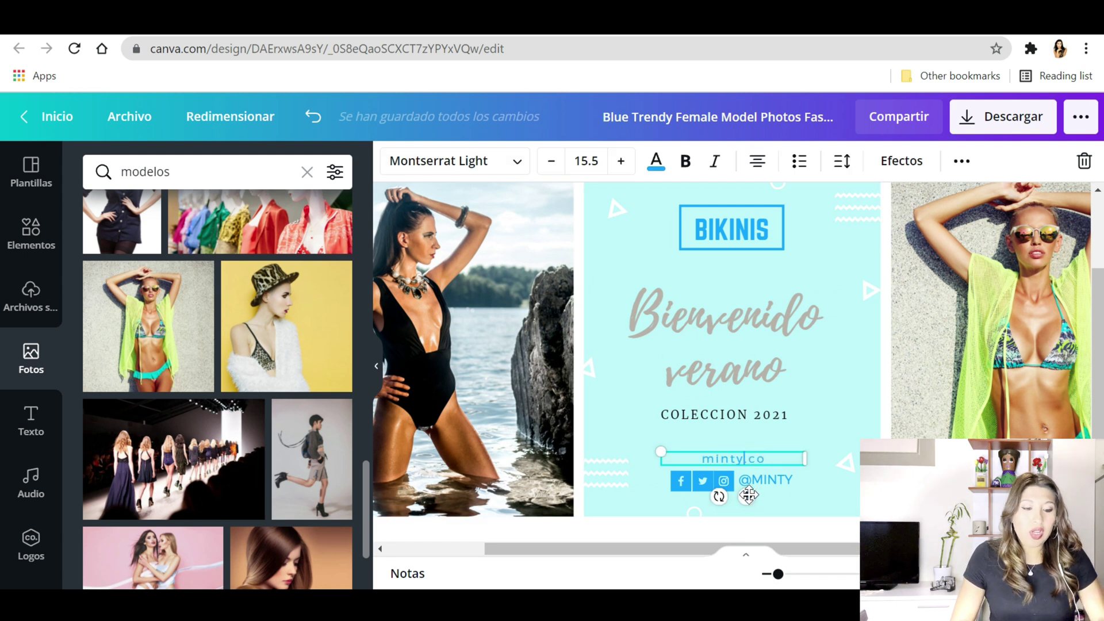
{"action": "key", "text": "BackSpace"}
{"action": "key", "text": "BackSpace"}
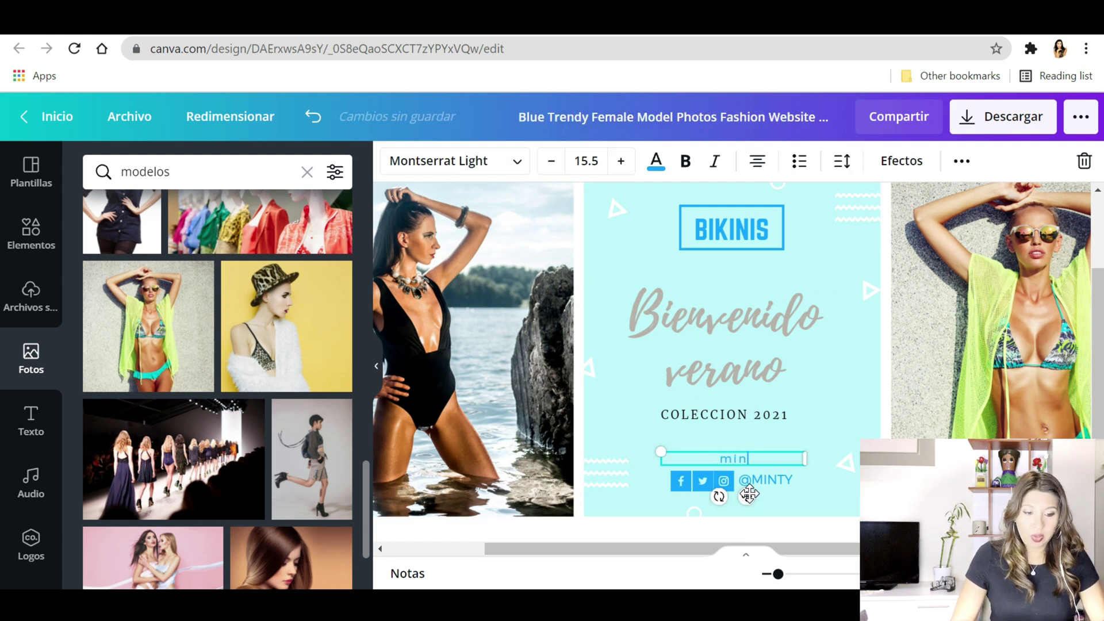
{"action": "type", "text": "www.redcarpet.com"}
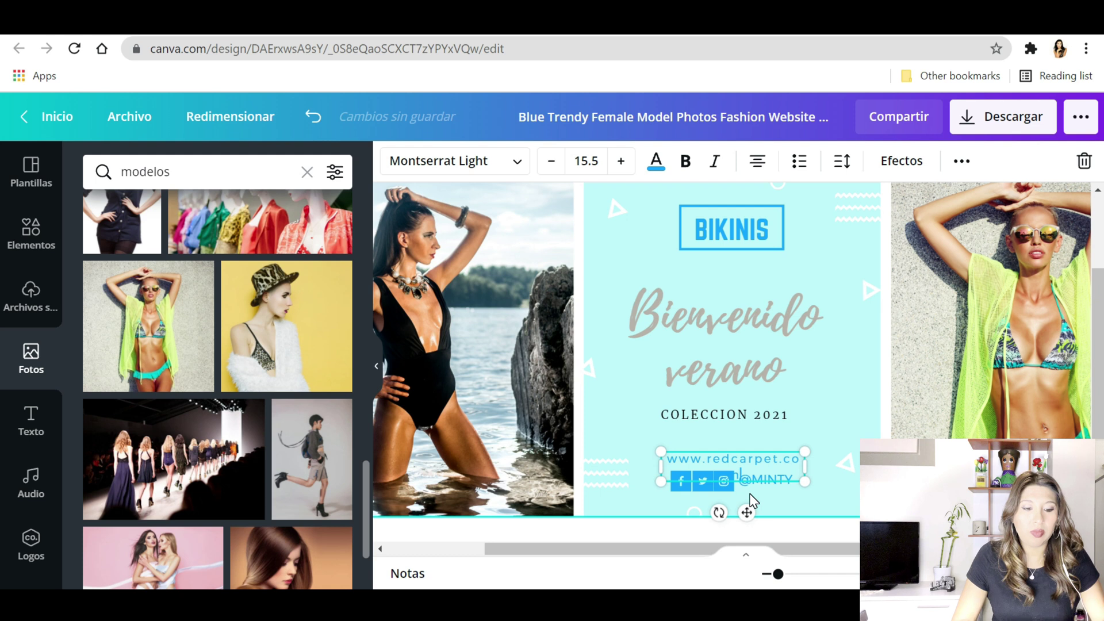
{"action": "left_click_drag", "start_coordinate": [803, 464], "coordinate": [818, 462]}
{"action": "left_click", "coordinate": [776, 482]}
{"action": "double_click", "coordinate": [799, 488]}
{"action": "key", "text": "Right"}
{"action": "key", "text": "BackSpace"}
{"action": "key", "text": "BackSpace"}
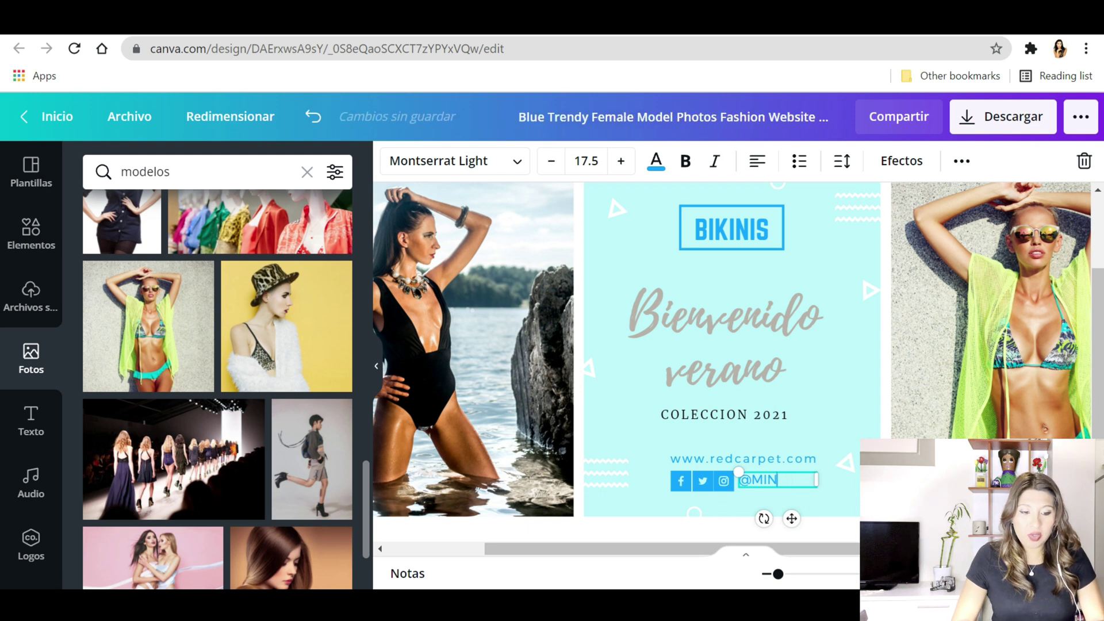
{"action": "type", "text": "REDCA"}
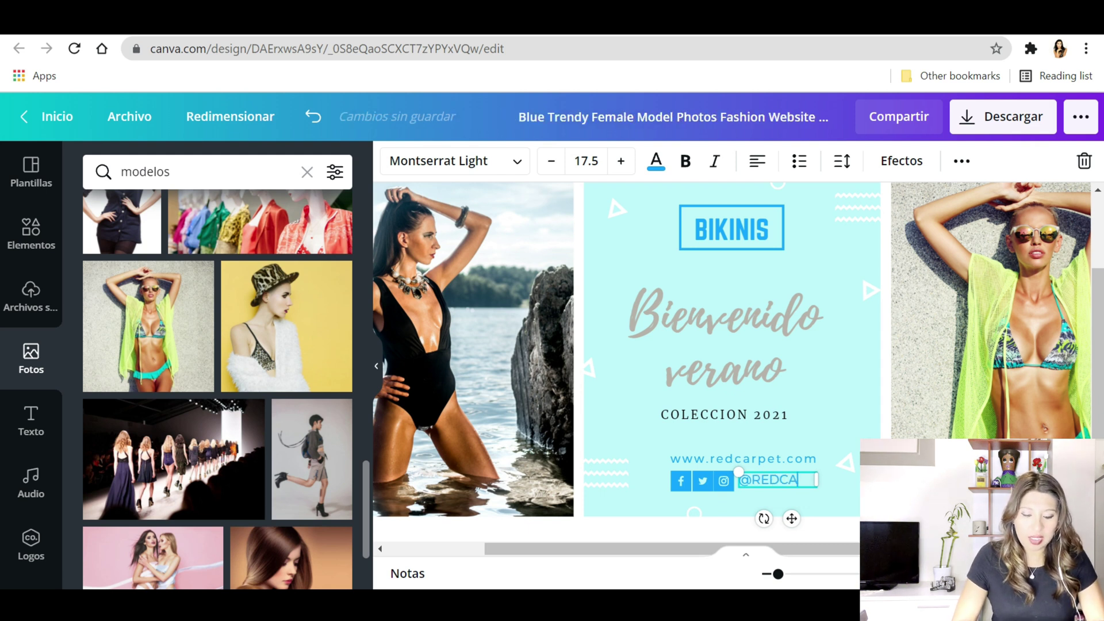
{"action": "type", "text": "RPET"}
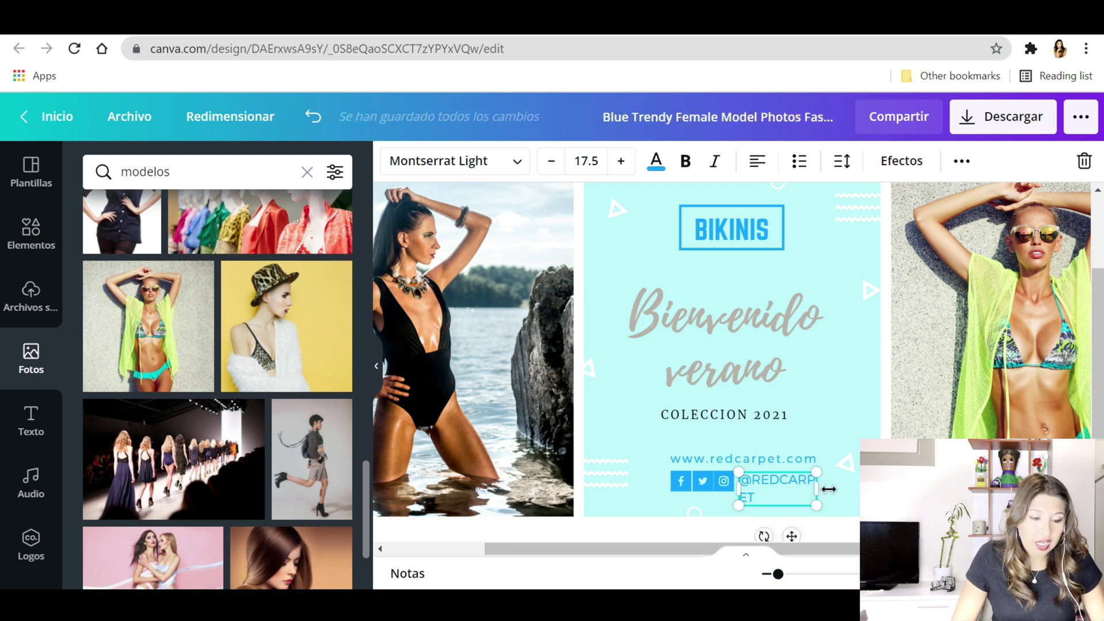
{"action": "left_click_drag", "start_coordinate": [829, 488], "coordinate": [849, 489]}
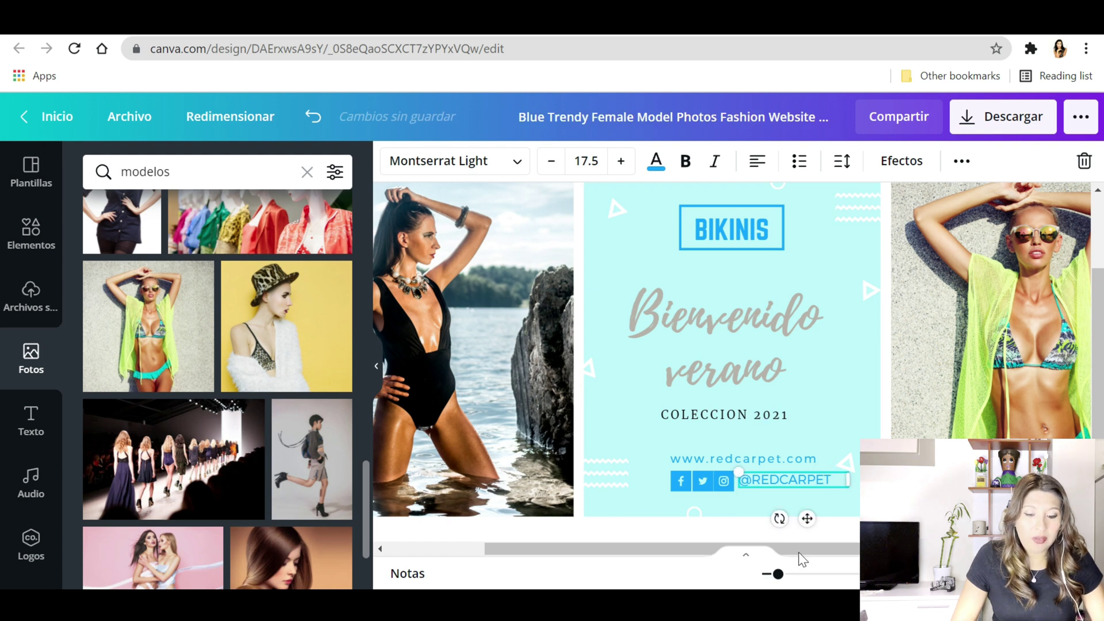
- Recolour the grid's middle cell background pale blue (#dce8ee) from the black-swimsuit photo's palette, after trying orange and light brown
{"action": "left_click_drag", "start_coordinate": [777, 573], "coordinate": [771, 574]}
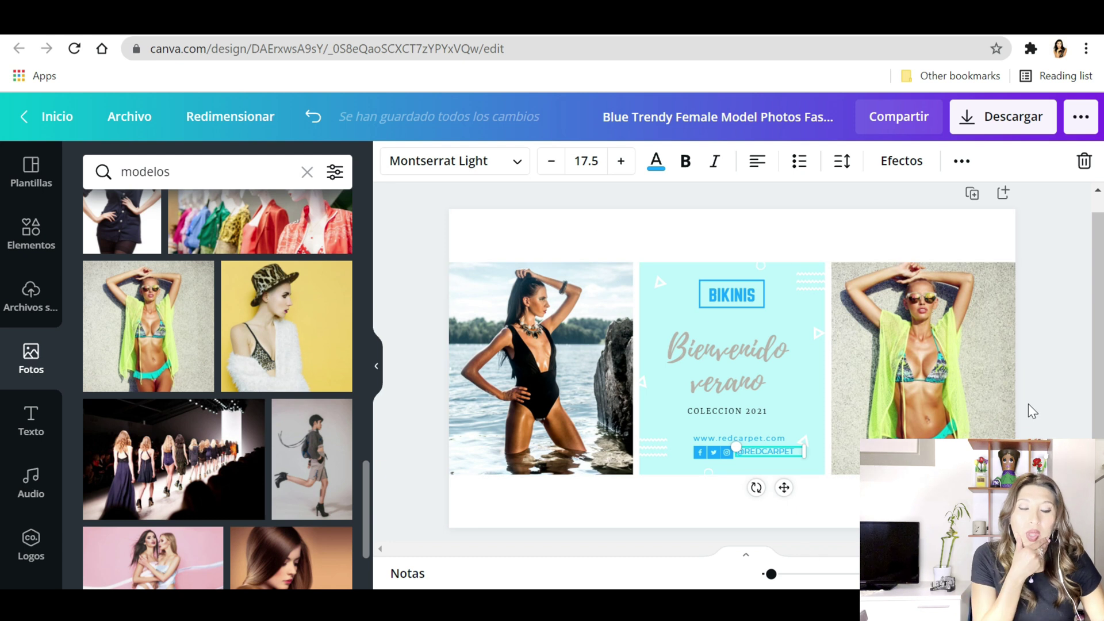
{"action": "left_click", "coordinate": [797, 316]}
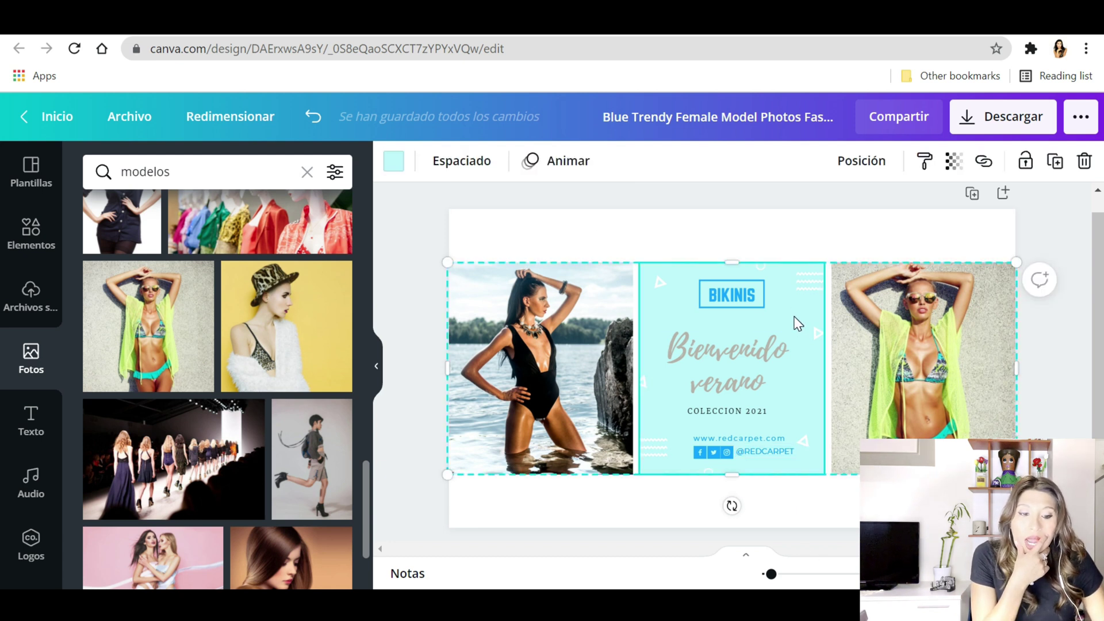
{"action": "left_click", "coordinate": [394, 165]}
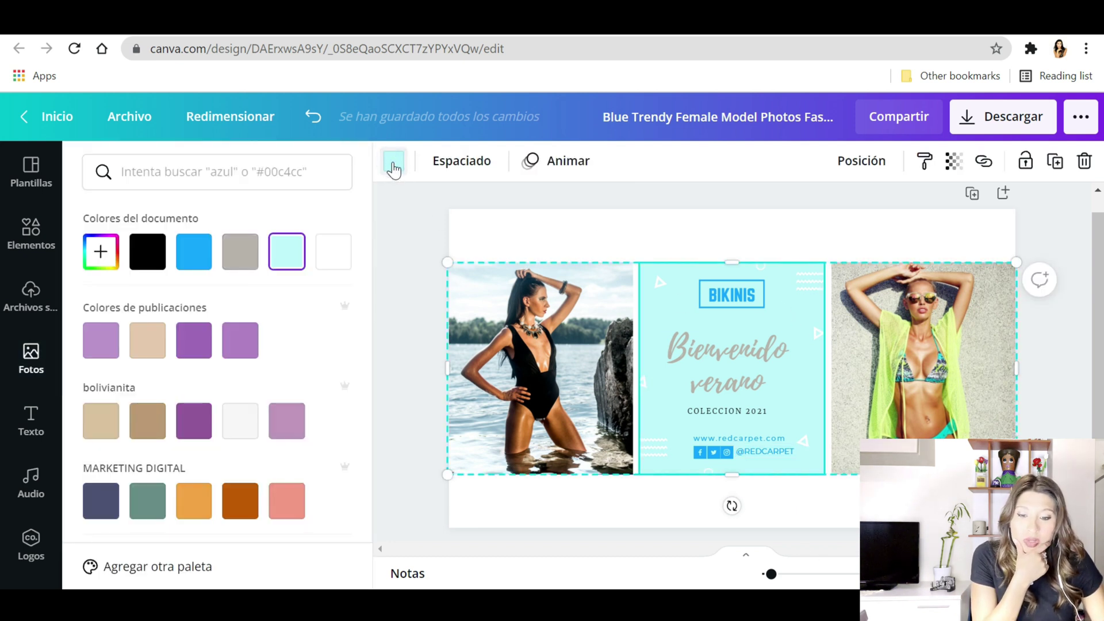
{"action": "scroll", "coordinate": [309, 379], "scroll_direction": "down", "scroll_amount": 5}
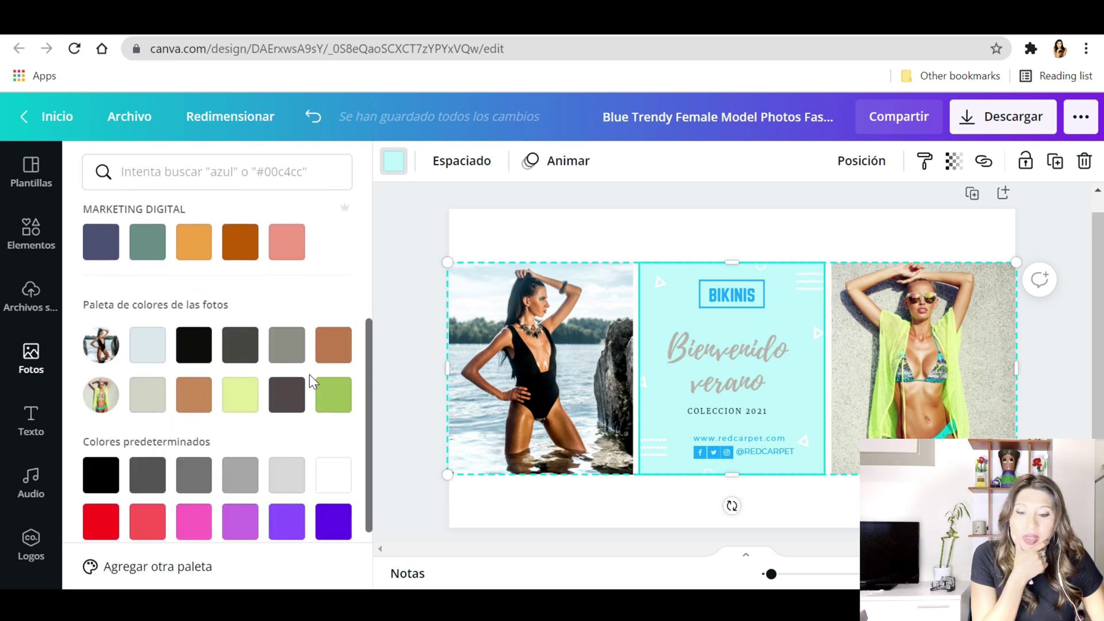
{"action": "left_click", "coordinate": [185, 248]}
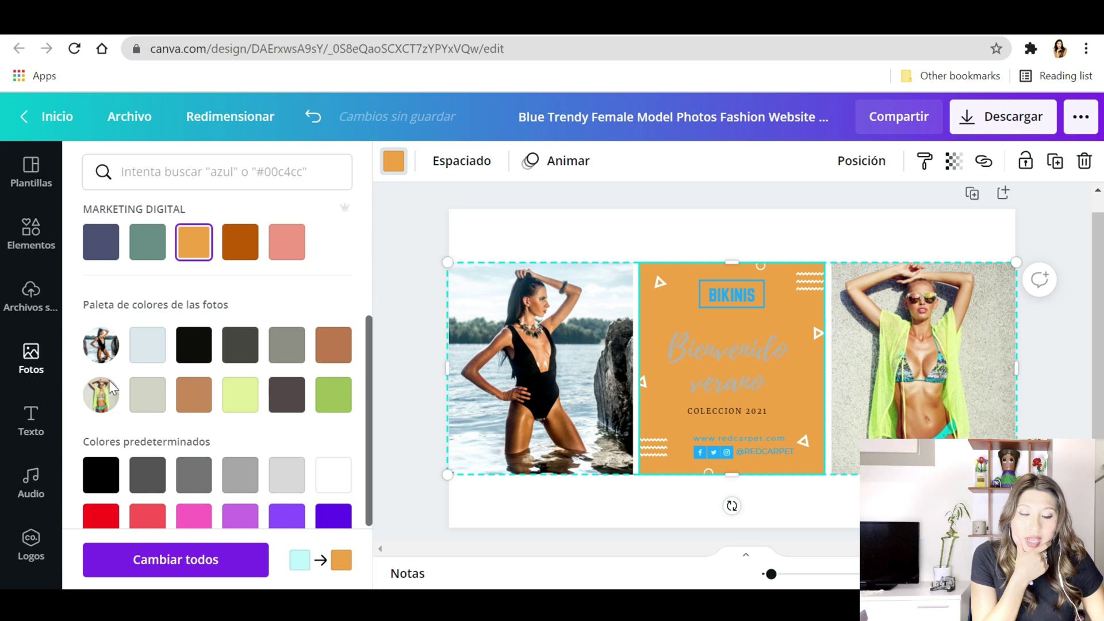
{"action": "left_click", "coordinate": [191, 396]}
{"action": "left_click", "coordinate": [154, 343]}
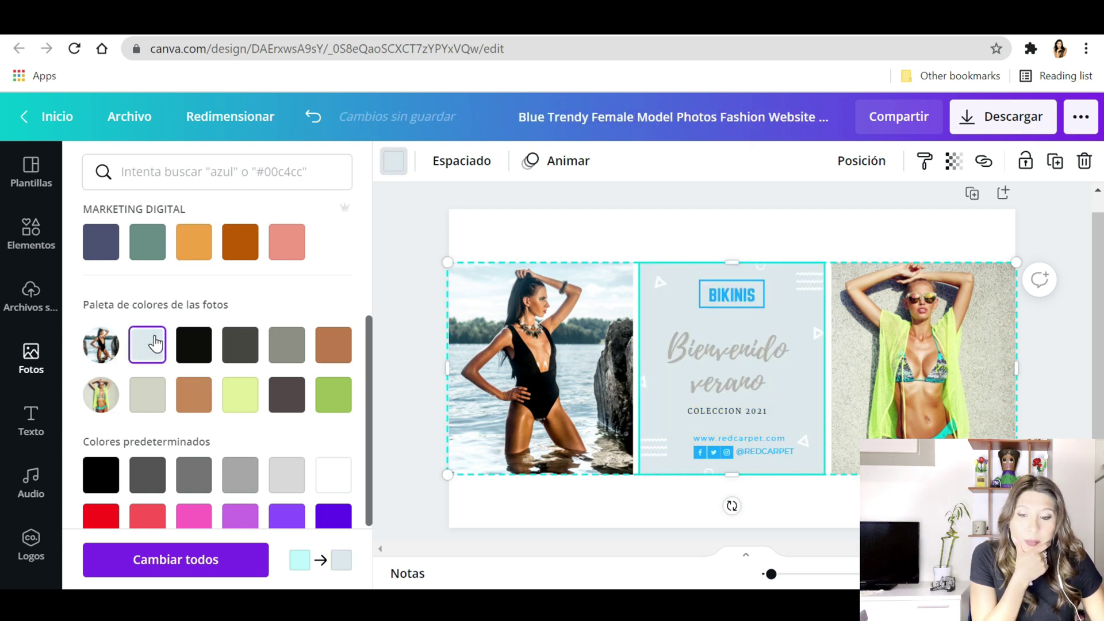
- Try copper brown, green and dark grey photo-palette colours on the middle cell background, and return it to pale blue #dce8ee
{"action": "left_click", "coordinate": [338, 351]}
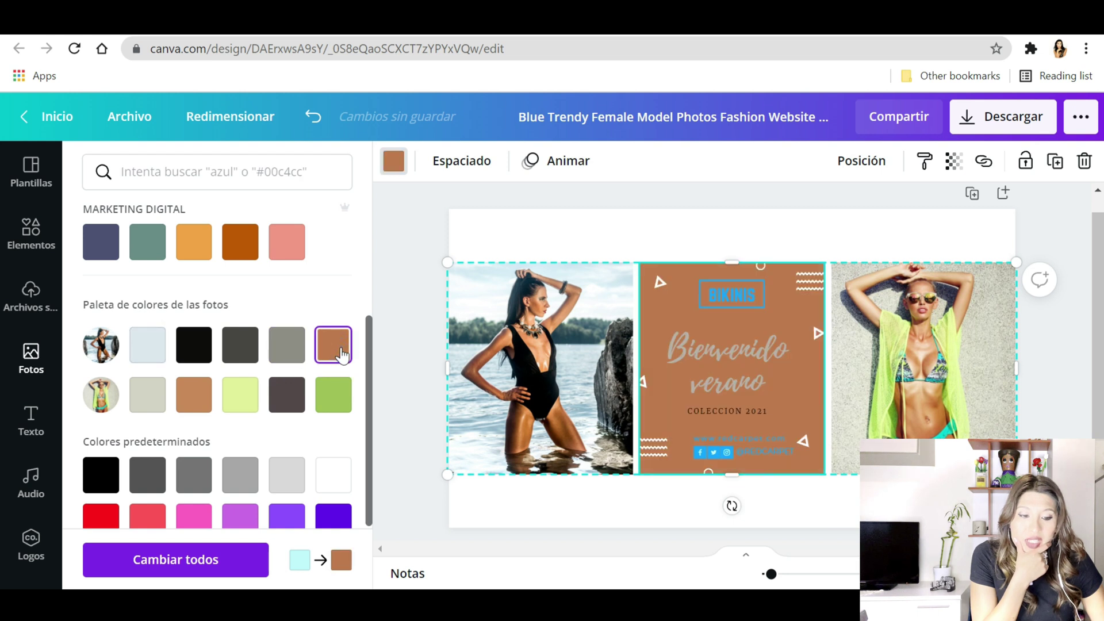
{"action": "left_click", "coordinate": [344, 397]}
{"action": "left_click", "coordinate": [288, 396]}
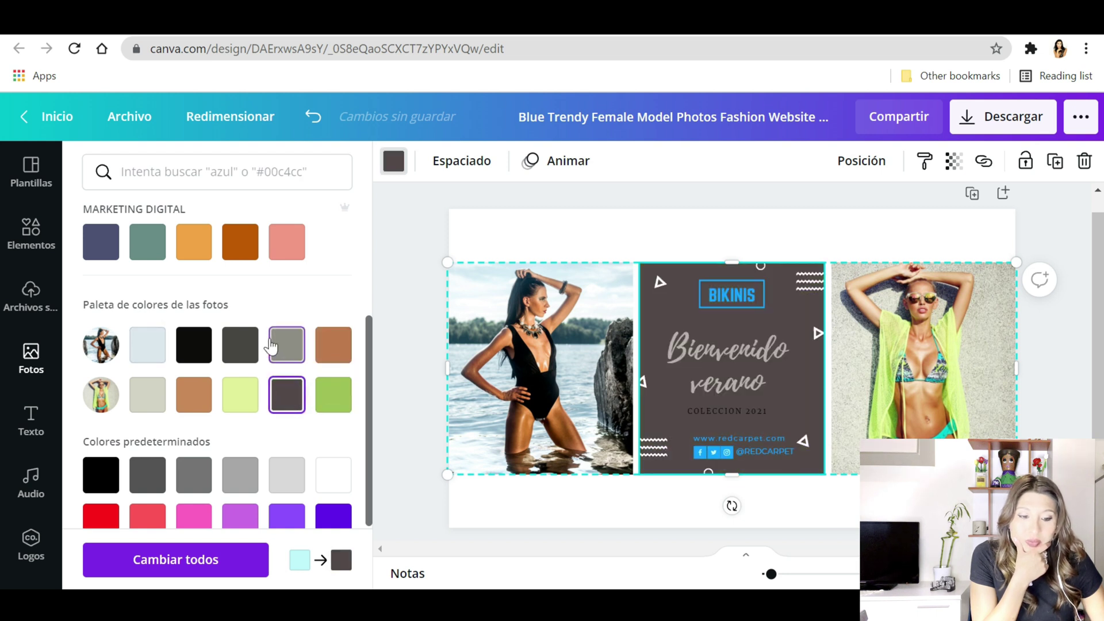
{"action": "left_click", "coordinate": [272, 345]}
{"action": "left_click", "coordinate": [240, 344]}
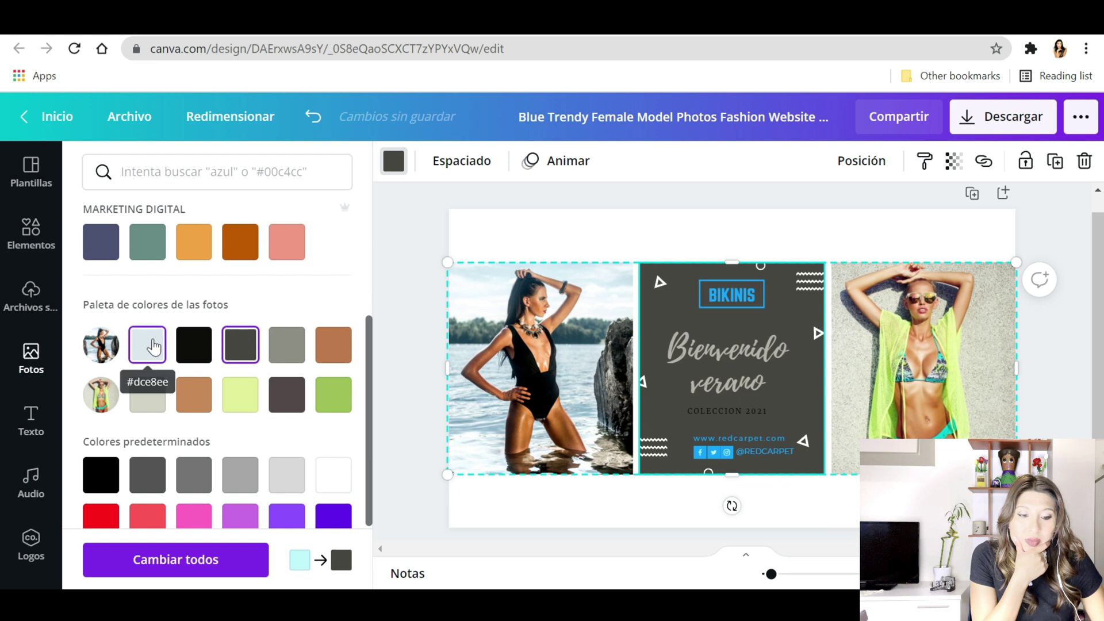
{"action": "left_click", "coordinate": [152, 344]}
{"action": "left_click", "coordinate": [423, 368]}
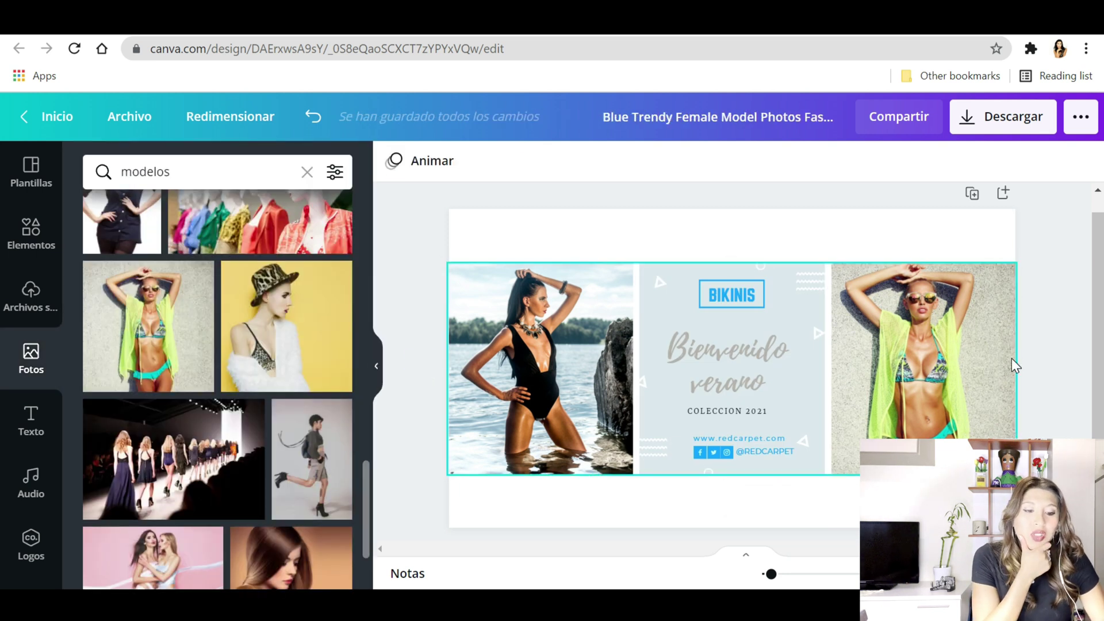
- Recolour the "Bienvenido verano" headline copper brown from the black-swimsuit photo's palette
{"action": "left_click", "coordinate": [726, 368]}
{"action": "left_click", "coordinate": [656, 164]}
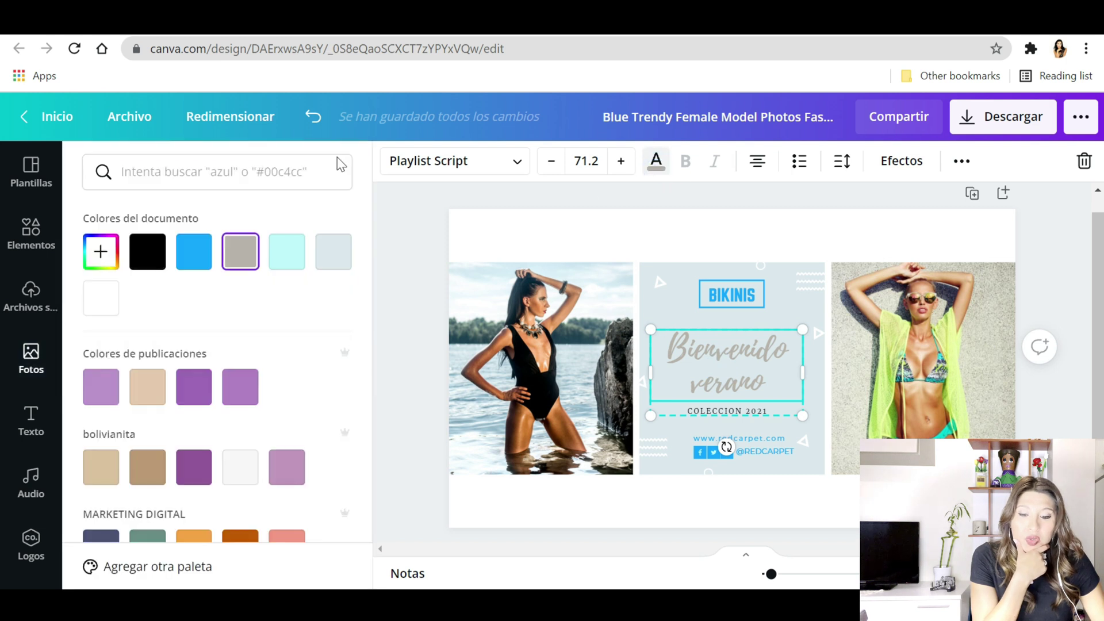
{"action": "scroll", "coordinate": [321, 364], "scroll_direction": "down", "scroll_amount": 5}
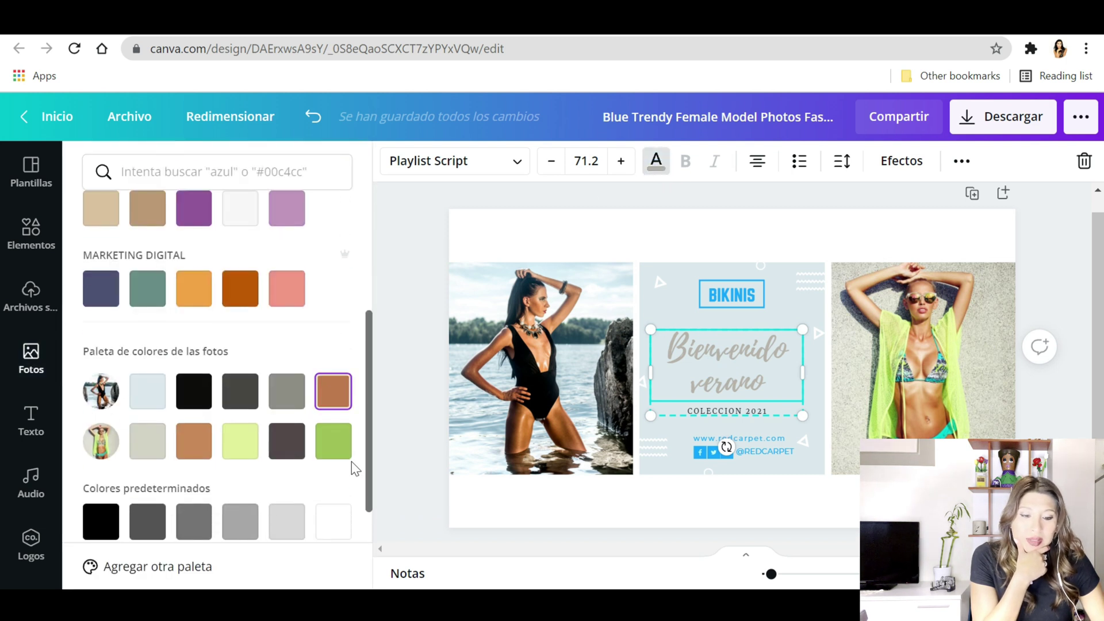
{"action": "left_click", "coordinate": [332, 442]}
{"action": "left_click", "coordinate": [326, 392]}
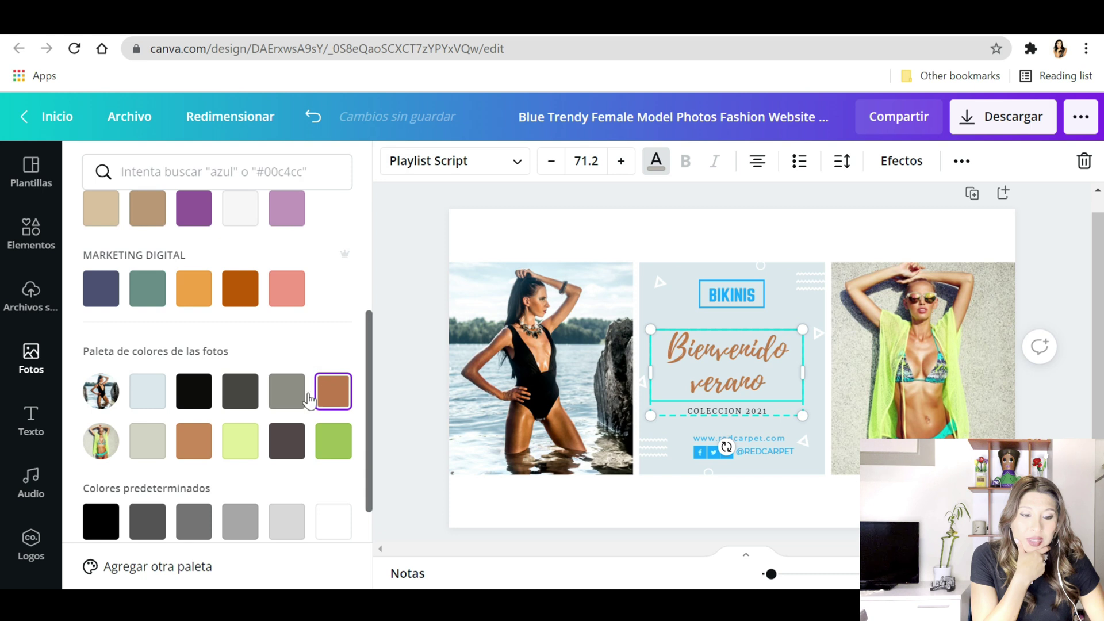
{"action": "left_click", "coordinate": [1064, 408]}
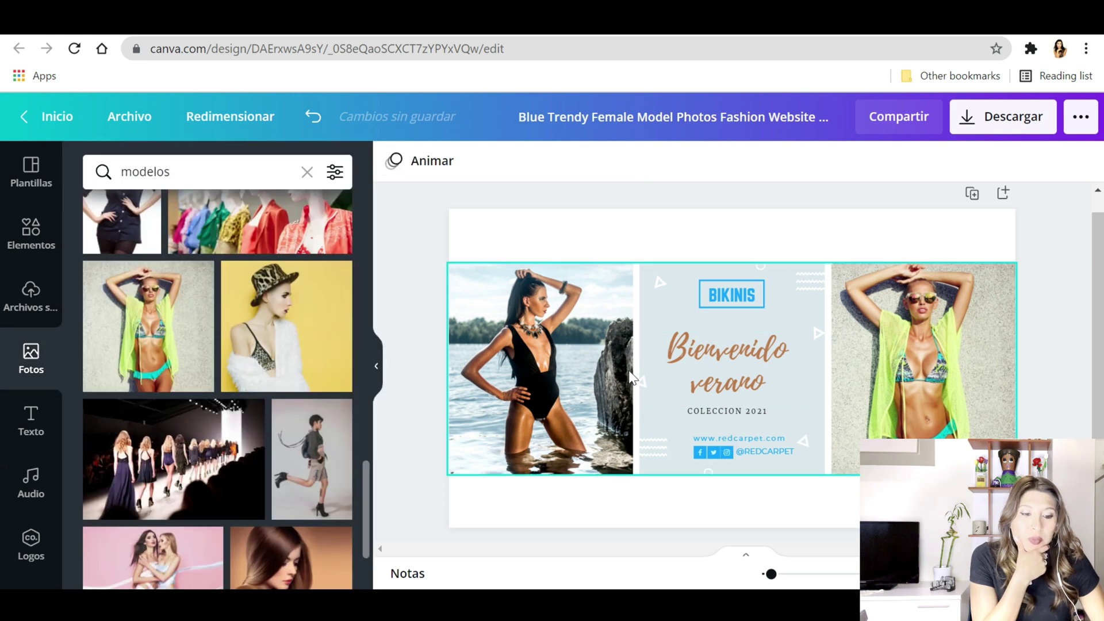
{"action": "left_click", "coordinate": [748, 298]}
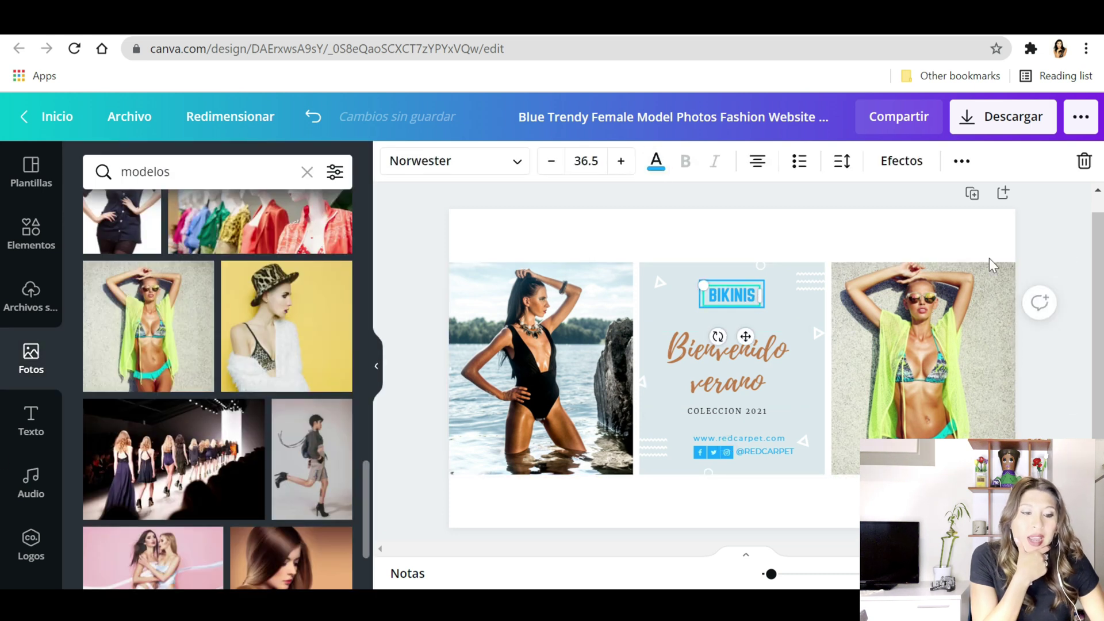
{"action": "left_click", "coordinate": [799, 296]}
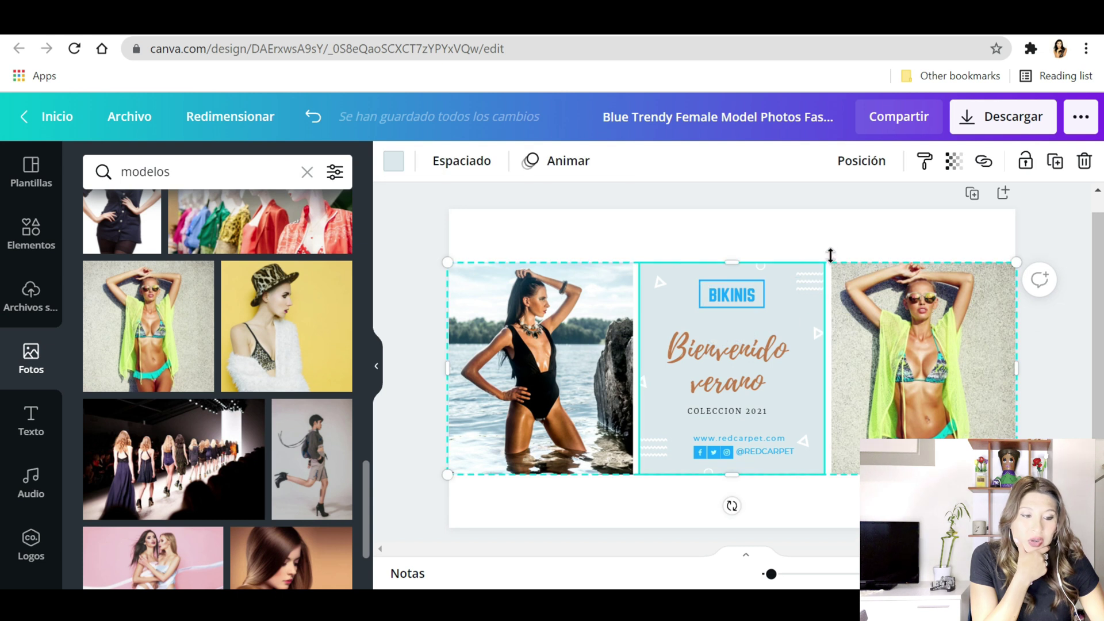
{"action": "left_click", "coordinate": [1066, 364]}
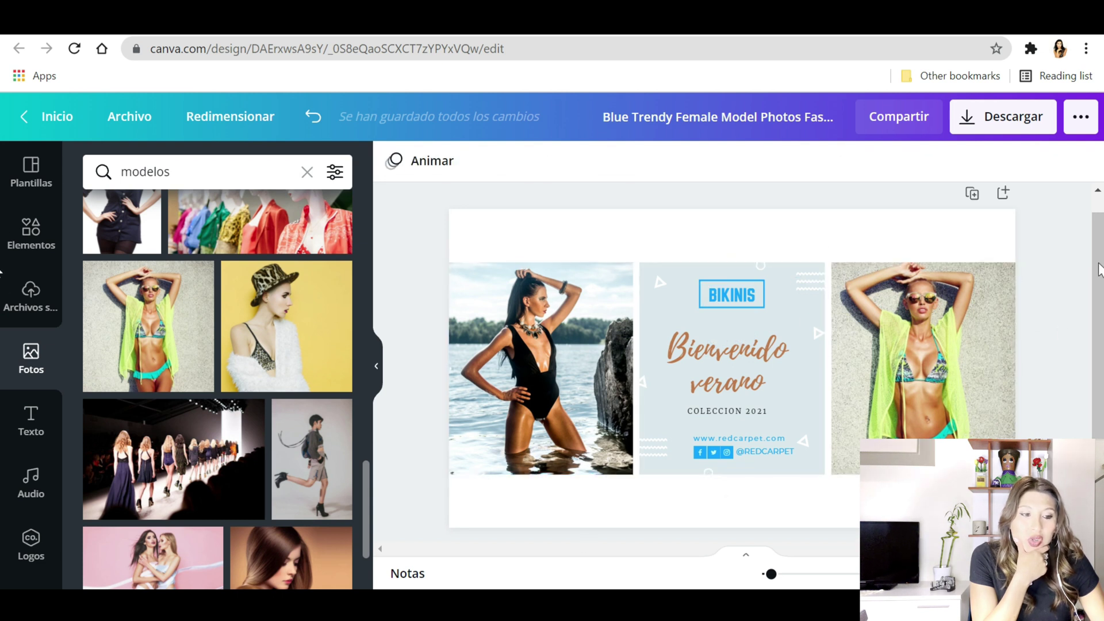
- Download the cover as a PNG at size 2 (3280 × 1848 px) and dismiss the saved-design confirmation
{"action": "left_click", "coordinate": [985, 127]}
{"action": "left_click_drag", "start_coordinate": [920, 278], "coordinate": [975, 305]}
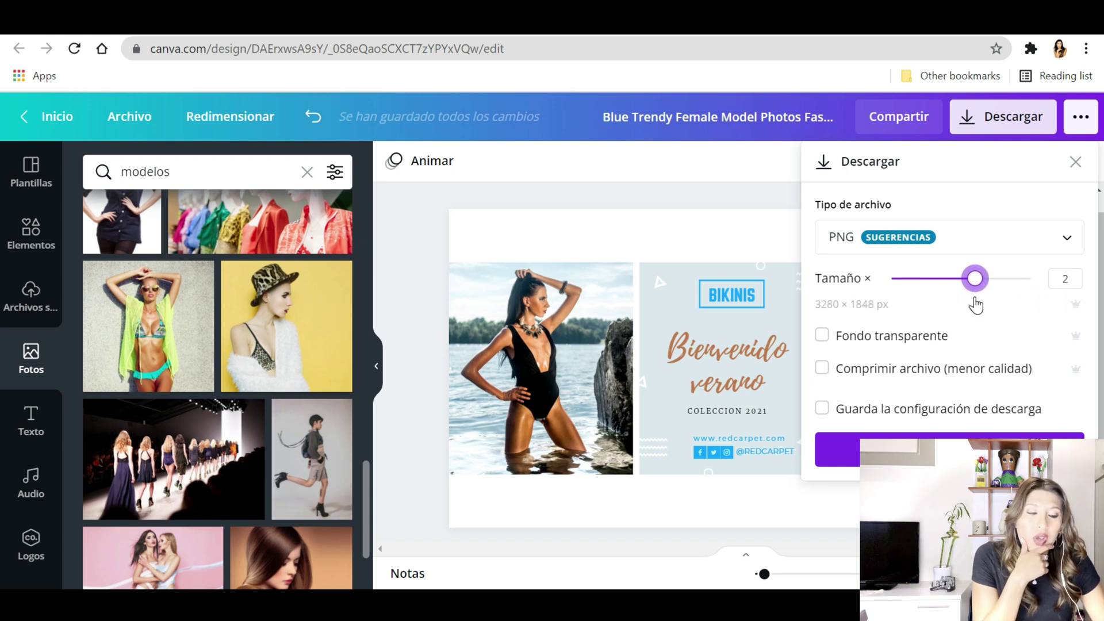
{"action": "left_click", "coordinate": [1008, 238]}
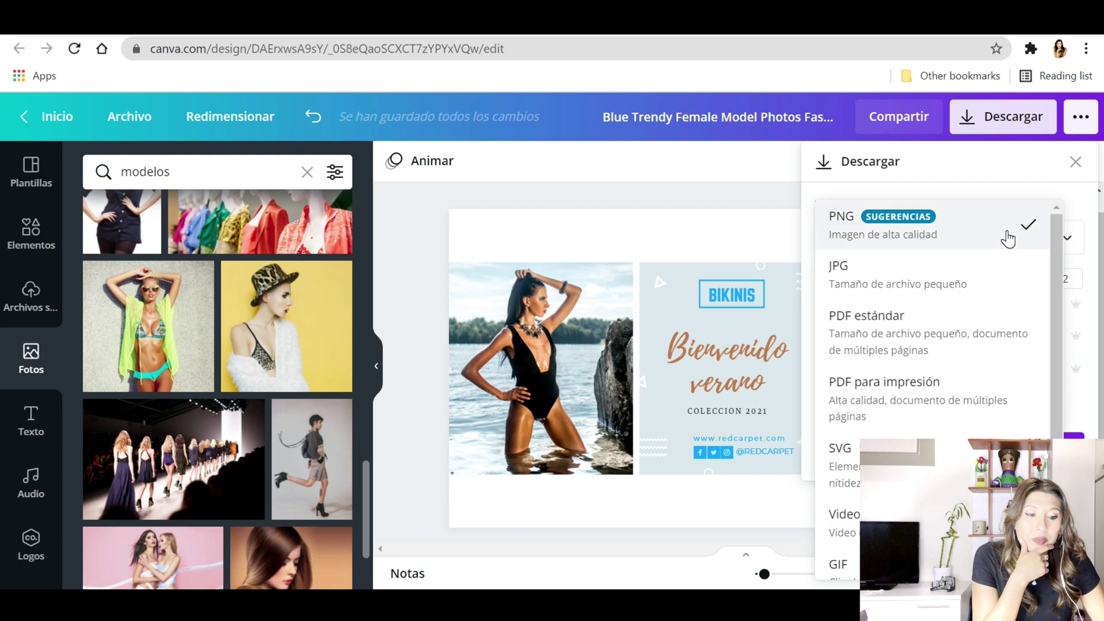
{"action": "left_click", "coordinate": [859, 236]}
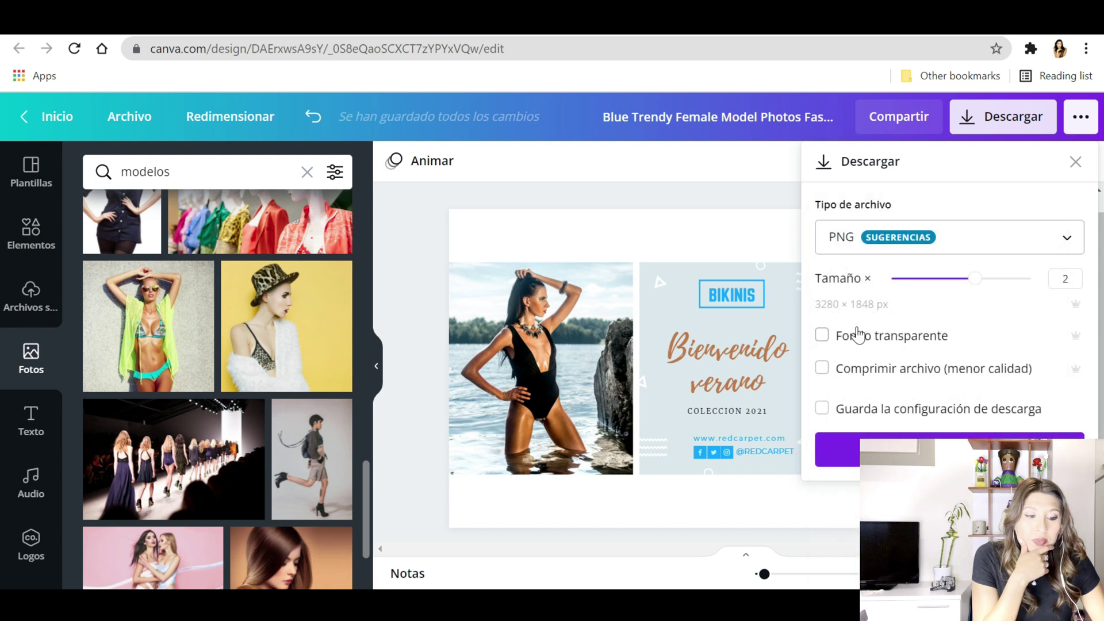
{"action": "left_click", "coordinate": [949, 451]}
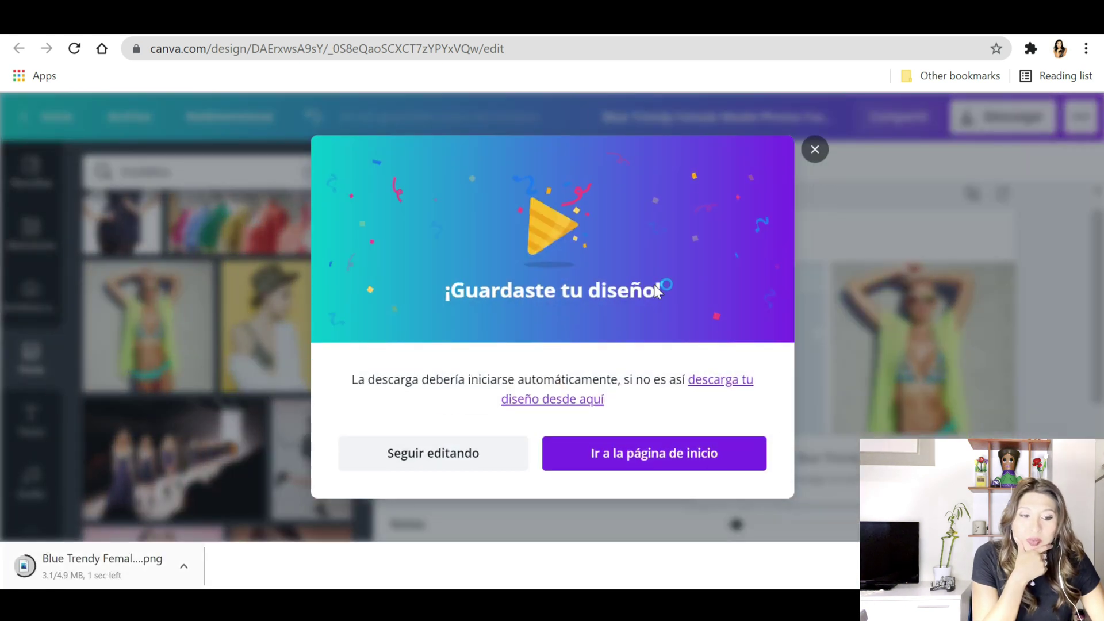
{"action": "left_click", "coordinate": [814, 149]}
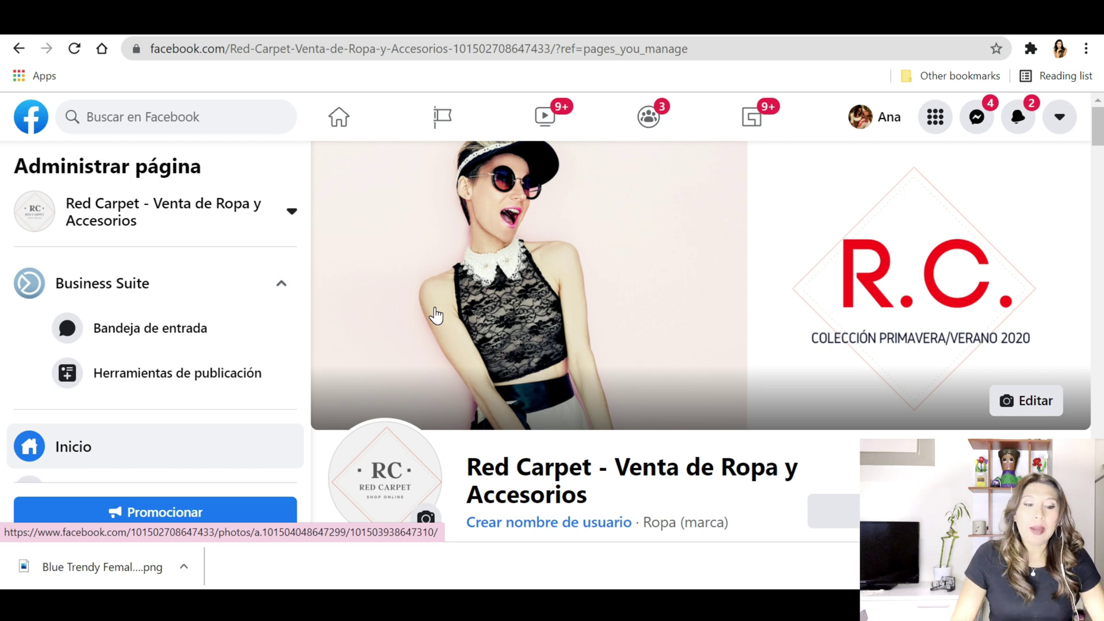
- Upload the downloaded "Blue Trendy Female Model Photos" PNG from Downloads as the Red Carpet page's new cover photo
{"action": "scroll", "coordinate": [435, 315], "scroll_direction": "down", "scroll_amount": 5}
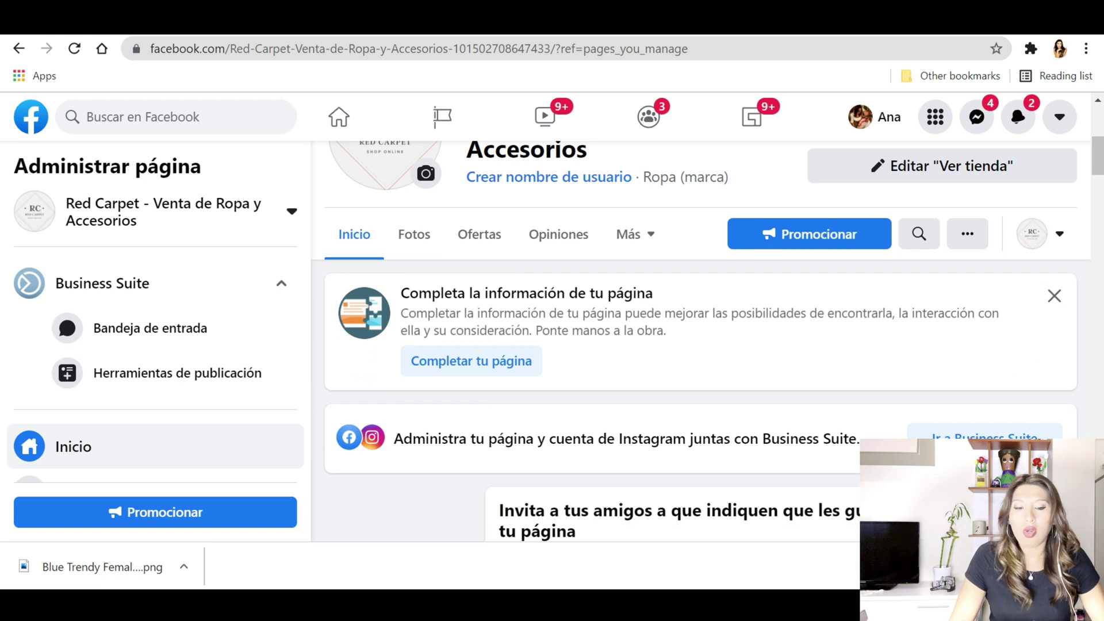
{"action": "scroll", "coordinate": [435, 314], "scroll_direction": "up", "scroll_amount": 5}
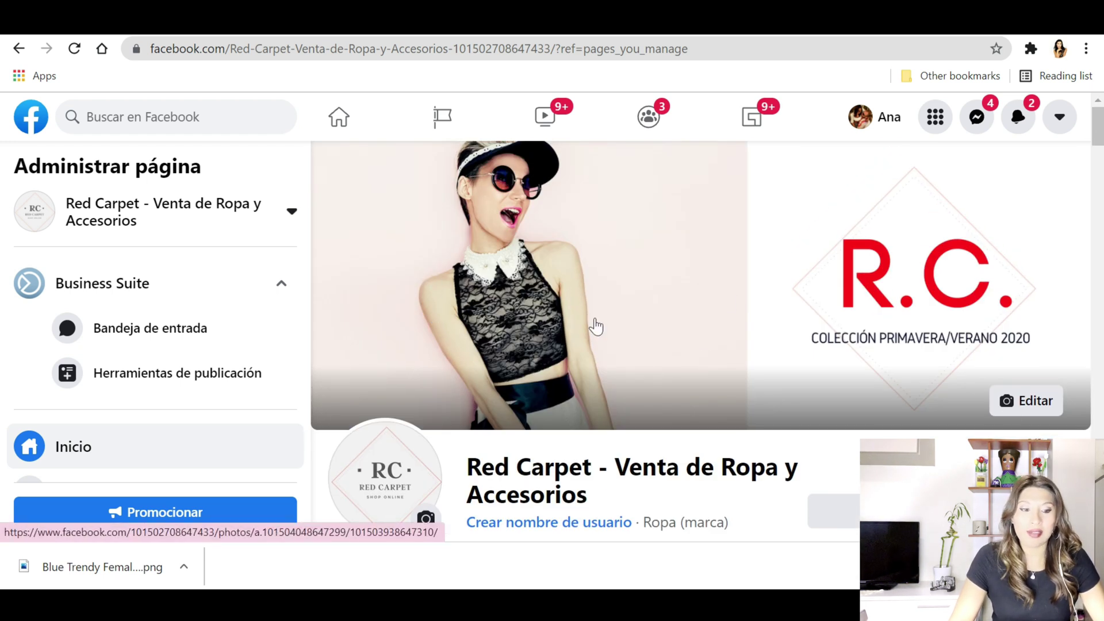
{"action": "left_click", "coordinate": [1027, 421]}
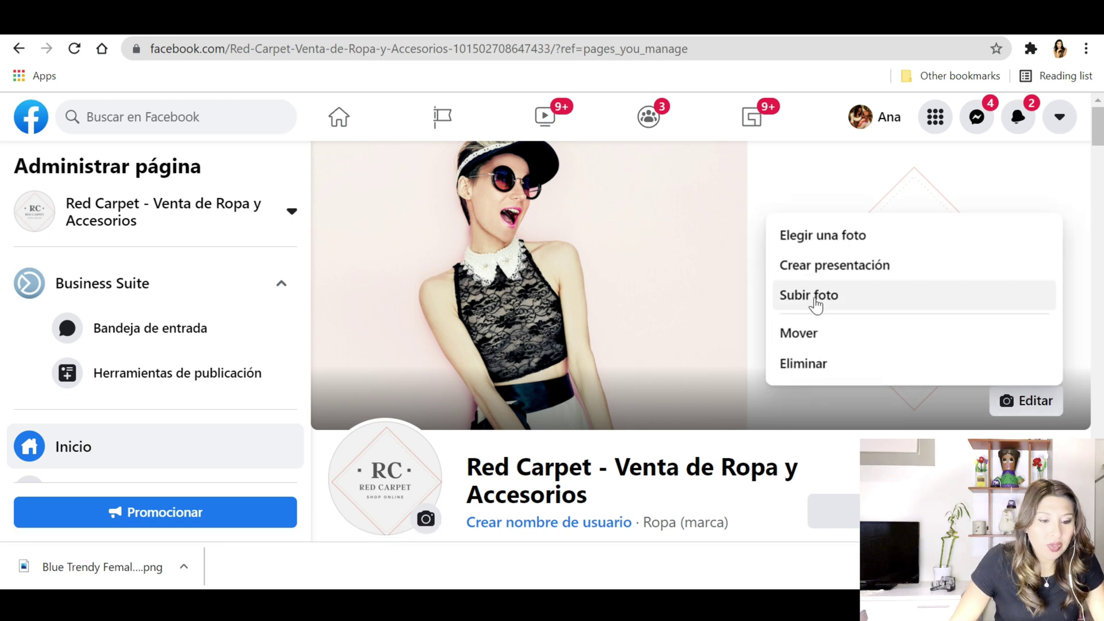
{"action": "left_click", "coordinate": [814, 299]}
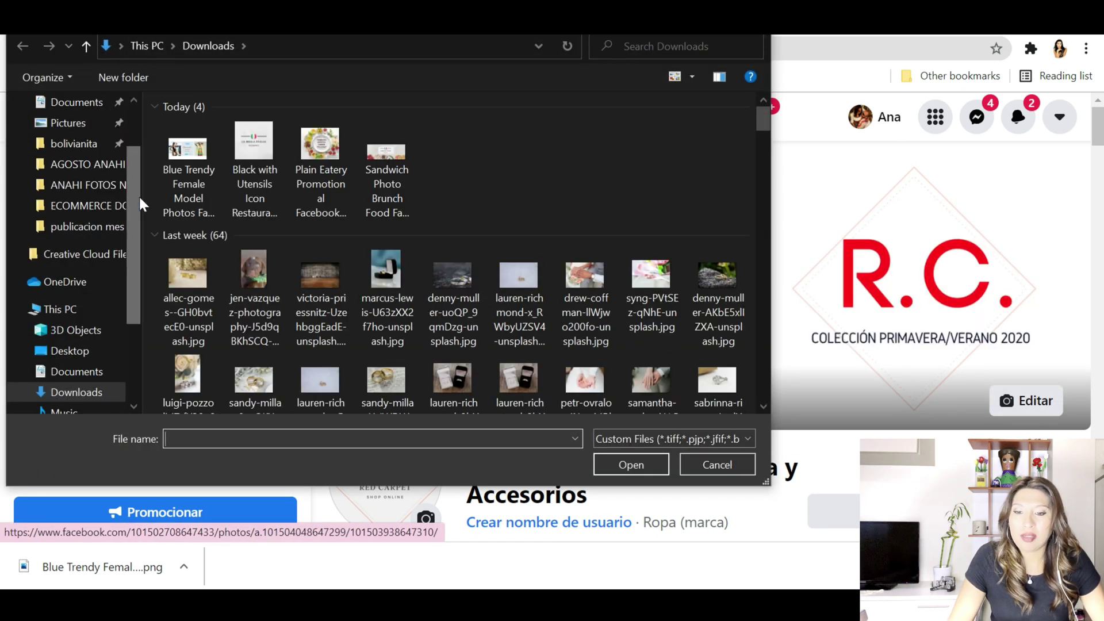
{"action": "left_click", "coordinate": [186, 173]}
{"action": "left_click", "coordinate": [630, 465]}
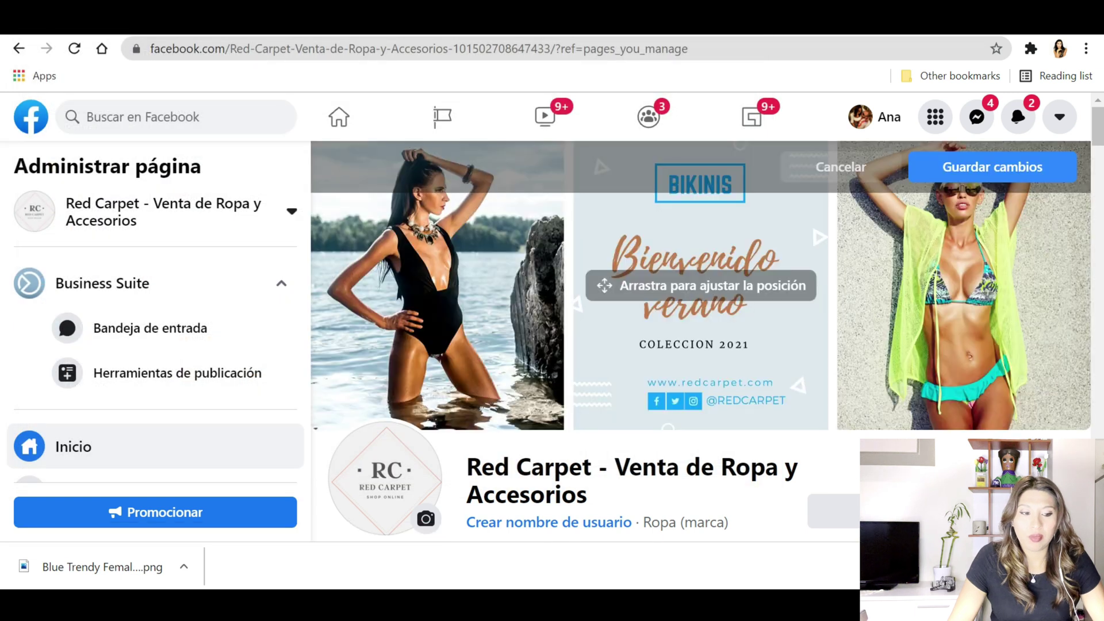
- Move the cover image slightly down within its frame, save the changes and review the page with its new cover
{"action": "left_click_drag", "start_coordinate": [504, 286], "coordinate": [527, 315]}
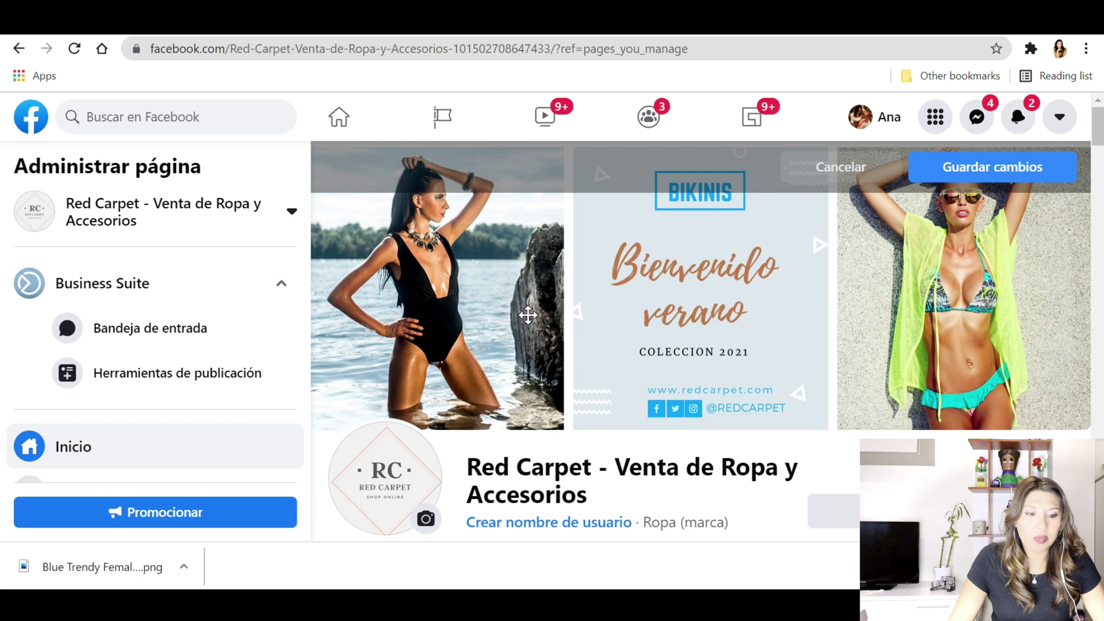
{"action": "left_click", "coordinate": [1041, 171]}
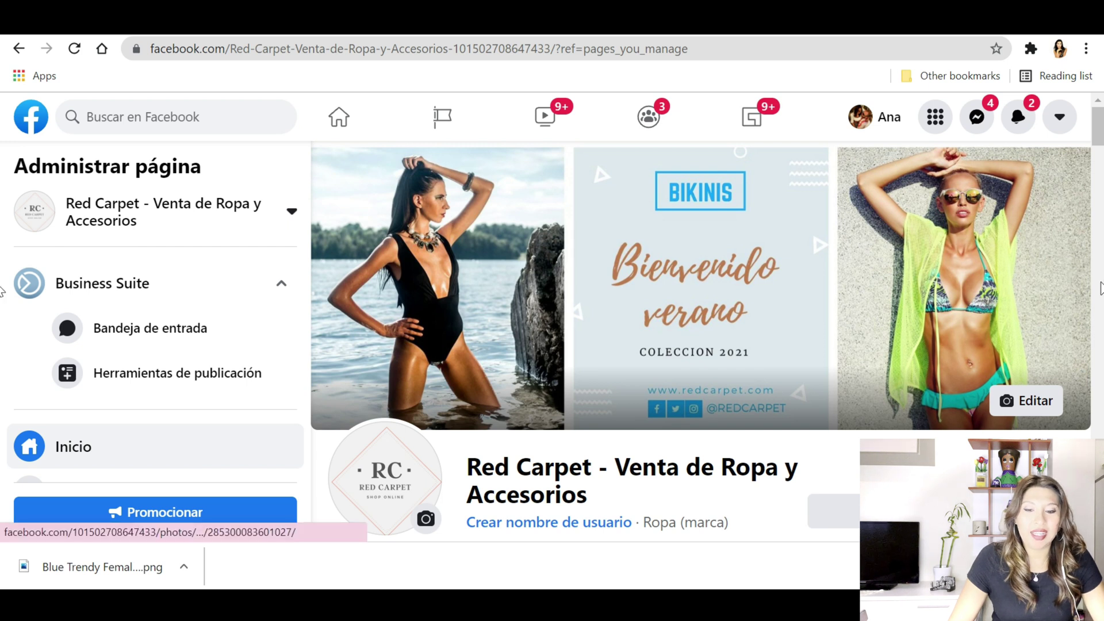
{"action": "scroll", "coordinate": [695, 440], "scroll_direction": "down", "scroll_amount": 3}
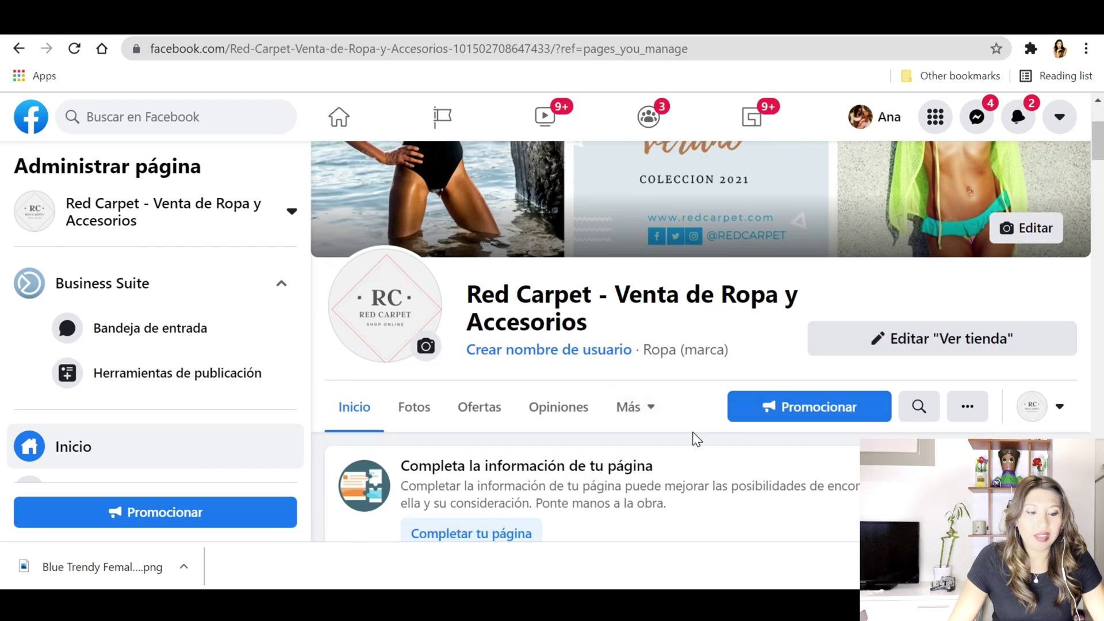
{"action": "scroll", "coordinate": [696, 440], "scroll_direction": "up", "scroll_amount": 3}
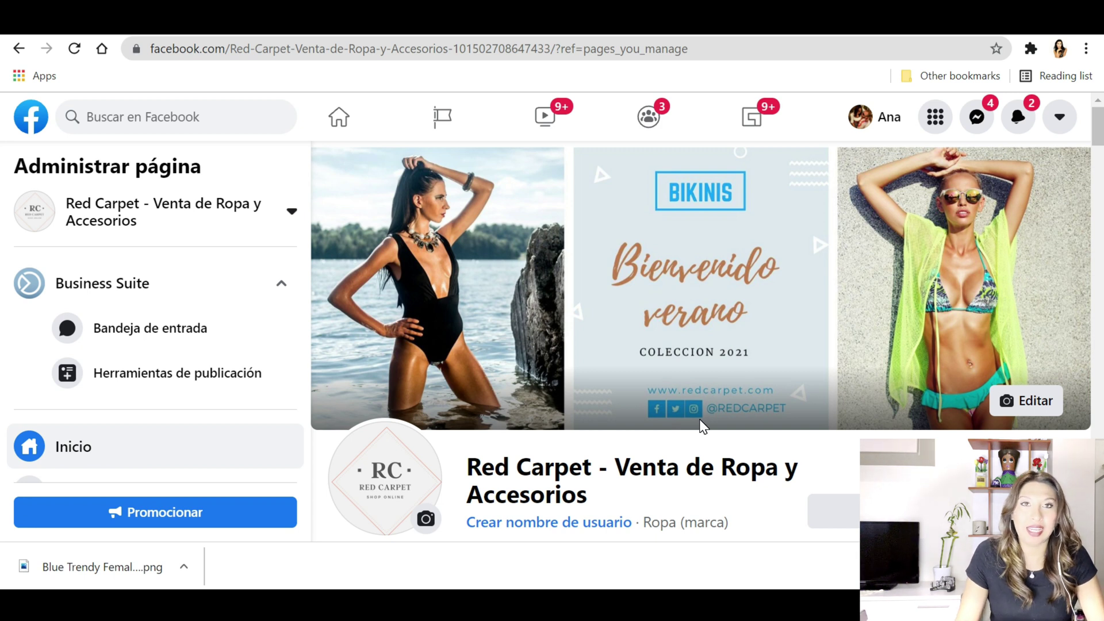
{"action": "scroll", "coordinate": [463, 428], "scroll_direction": "down", "scroll_amount": 2}
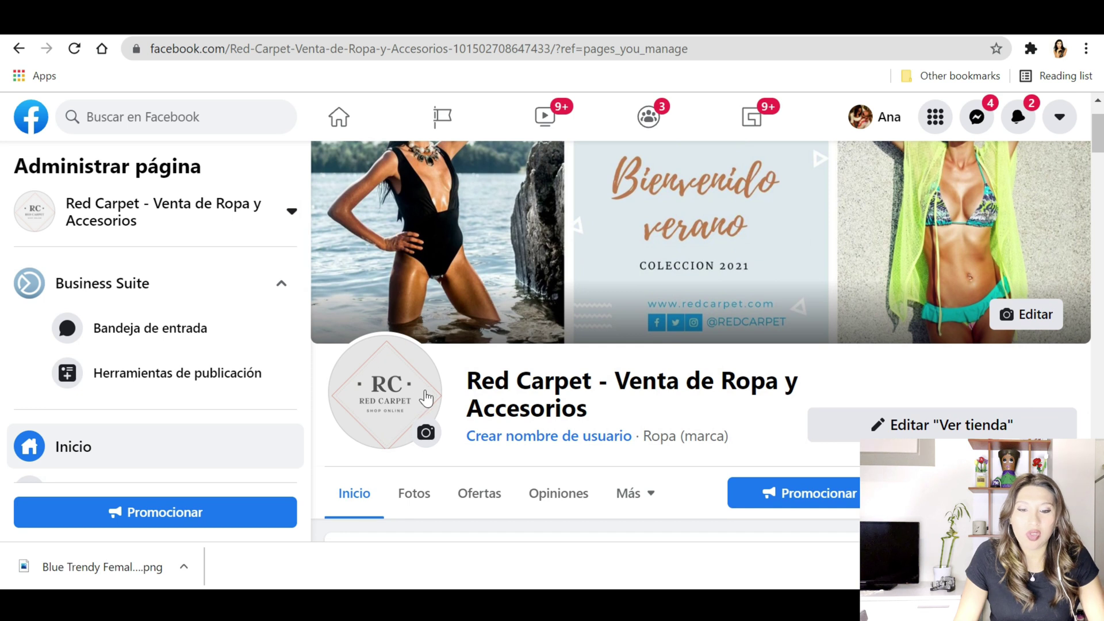
- Switch to Canva, open the logo templates and narrow them to the Moda category
{"action": "key", "text": "alt+Left"}
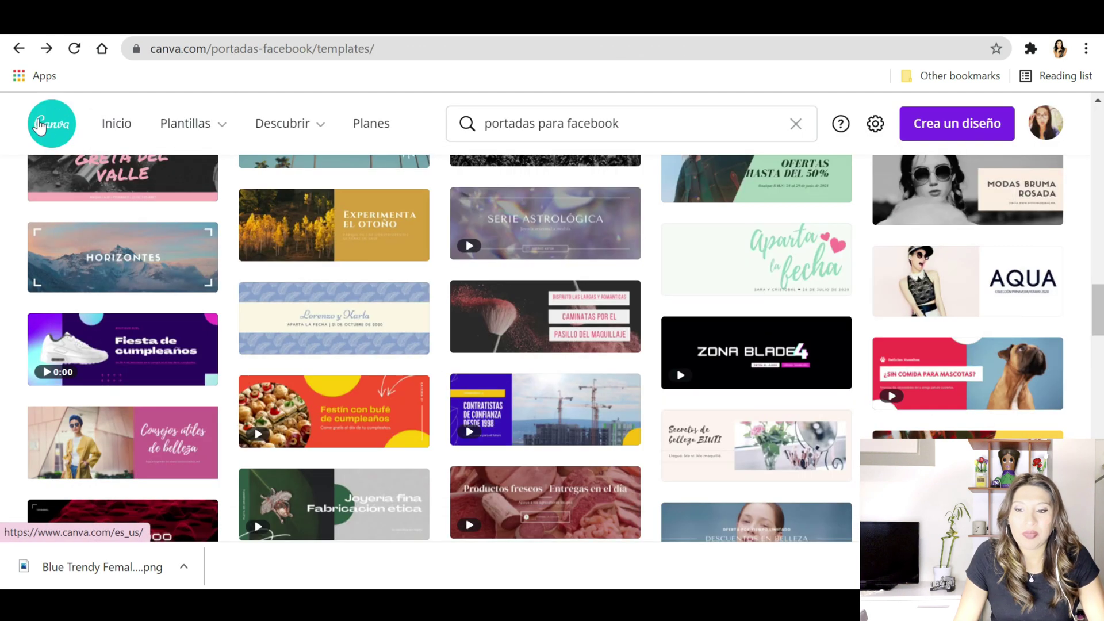
{"action": "left_click", "coordinate": [50, 124]}
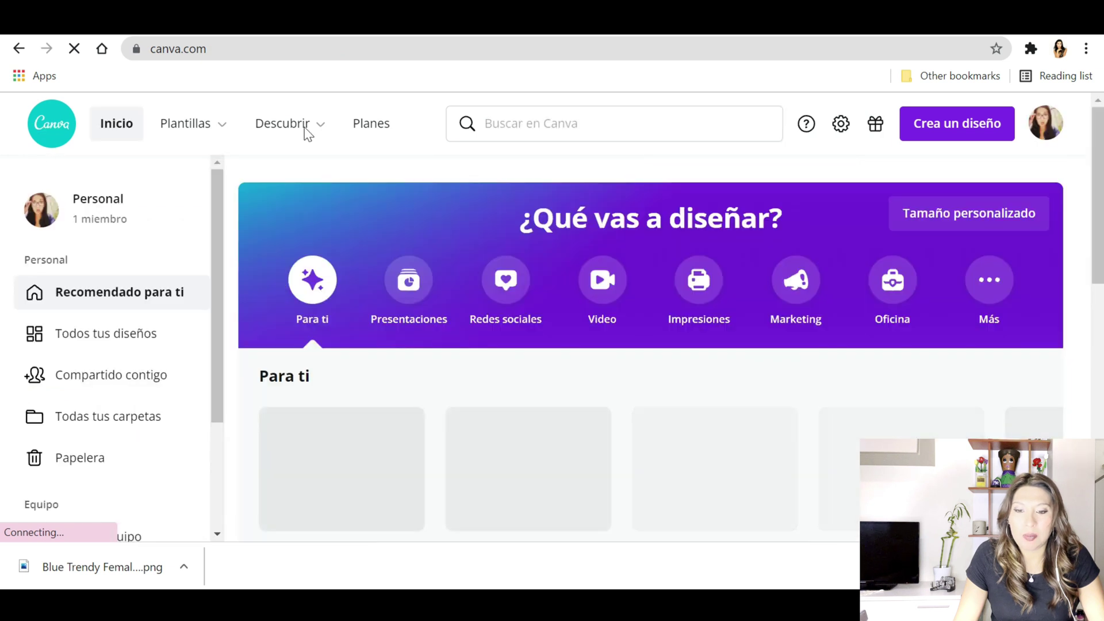
{"action": "mouse_move", "coordinate": [308, 130]}
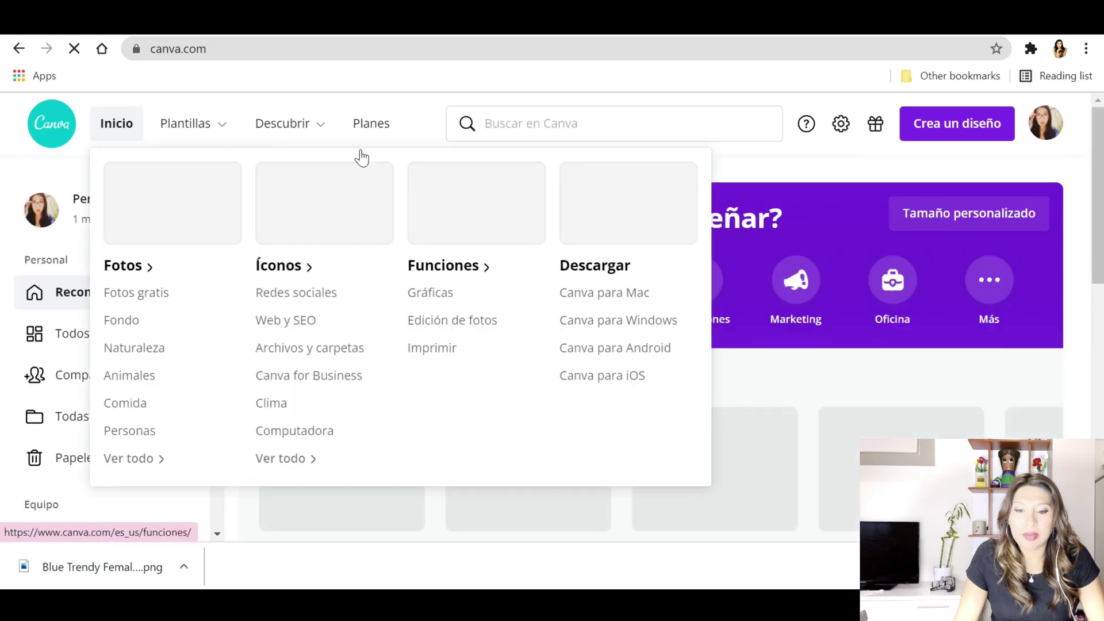
{"action": "mouse_move", "coordinate": [222, 123]}
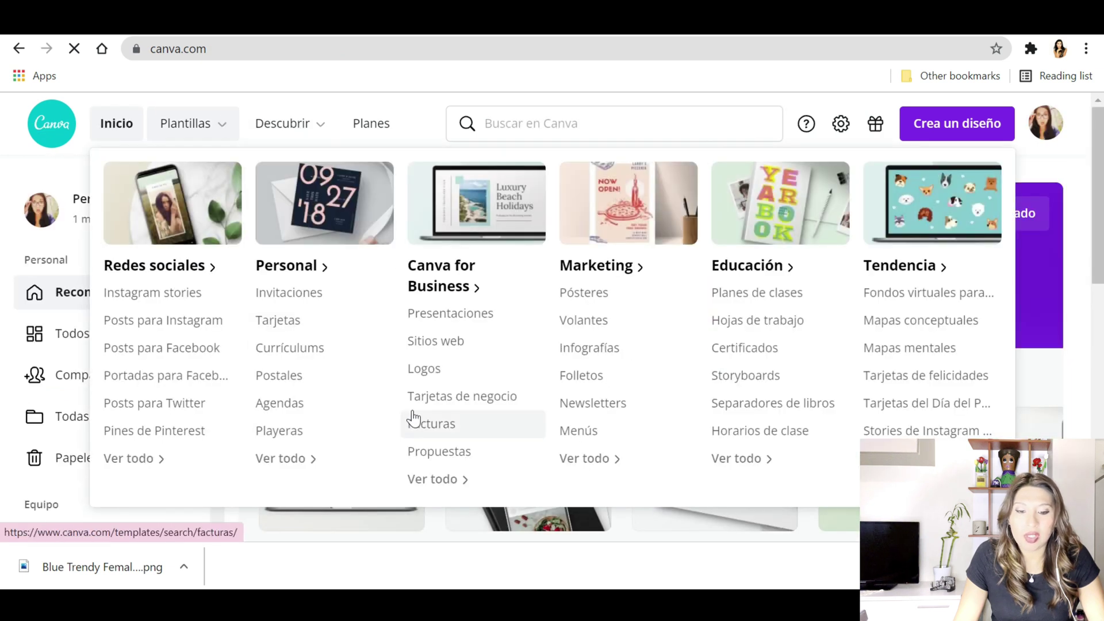
{"action": "left_click", "coordinate": [428, 376]}
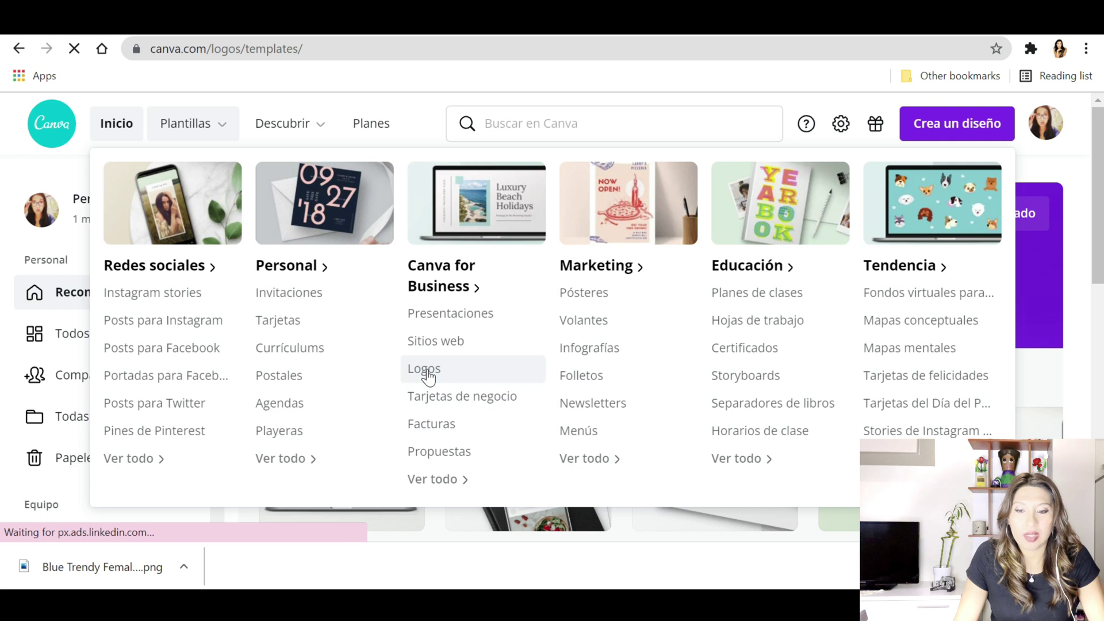
{"action": "scroll", "coordinate": [428, 376], "scroll_direction": "down", "scroll_amount": 6}
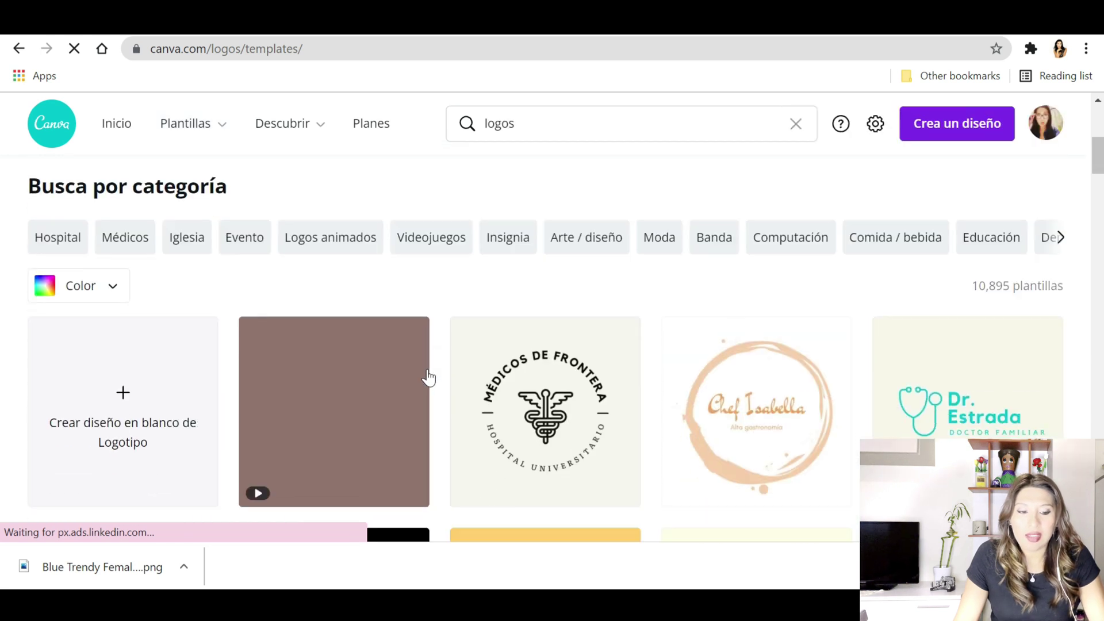
{"action": "scroll", "coordinate": [427, 377], "scroll_direction": "down", "scroll_amount": 3}
{"action": "scroll", "coordinate": [577, 161], "scroll_direction": "up", "scroll_amount": 3}
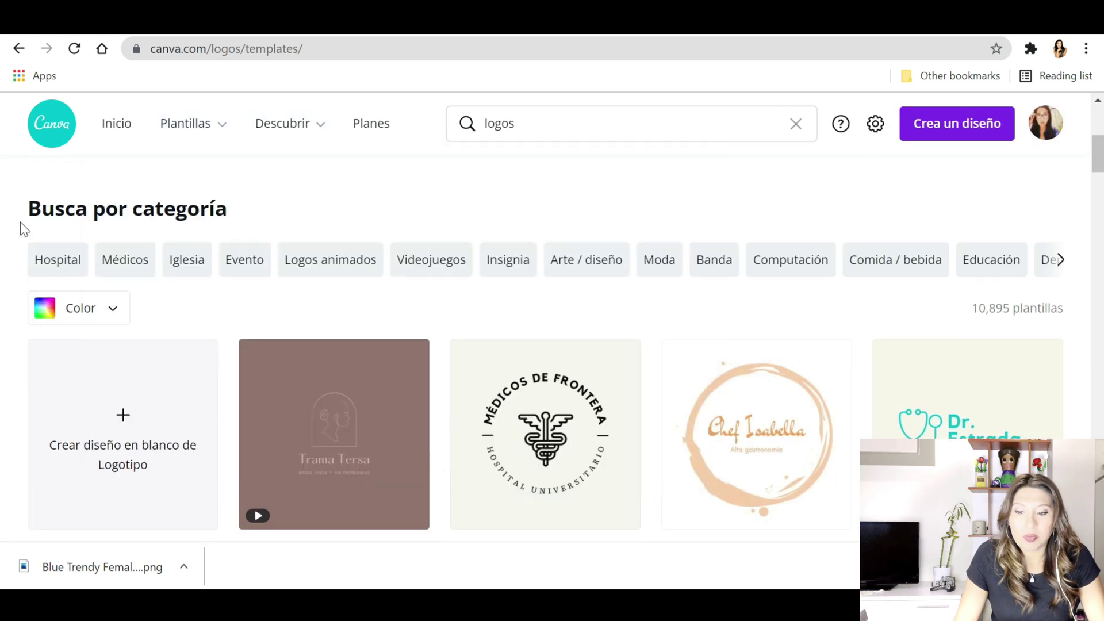
{"action": "left_click", "coordinate": [662, 273]}
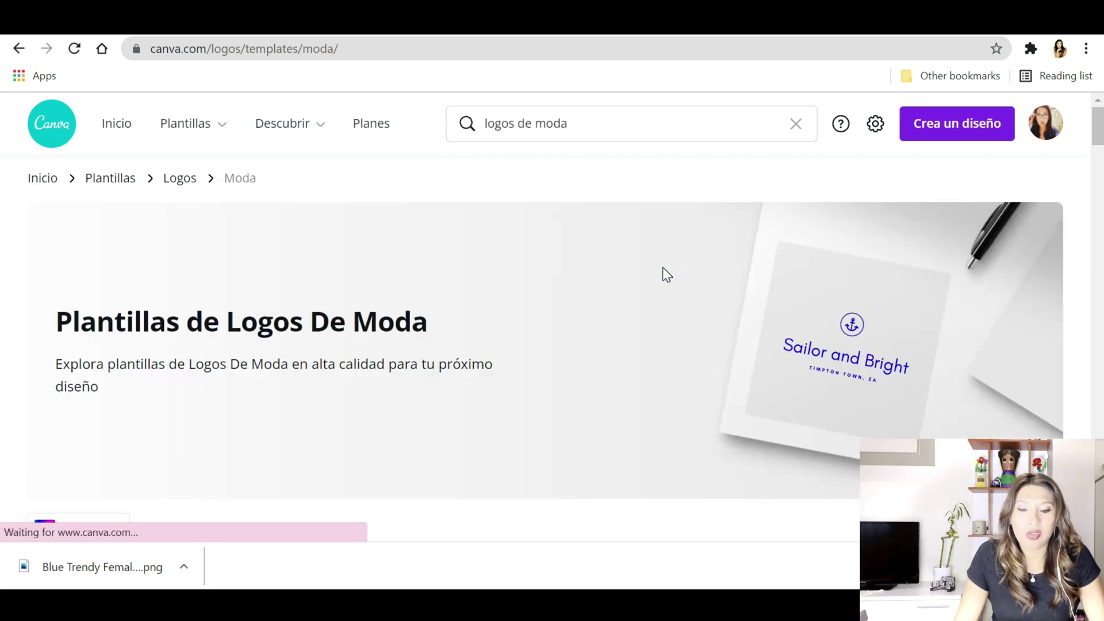
- Browse the fashion logos and open the "Simple Circle Logo Template Design With Initials" template for customising
{"action": "scroll", "coordinate": [666, 274], "scroll_direction": "down", "scroll_amount": 10}
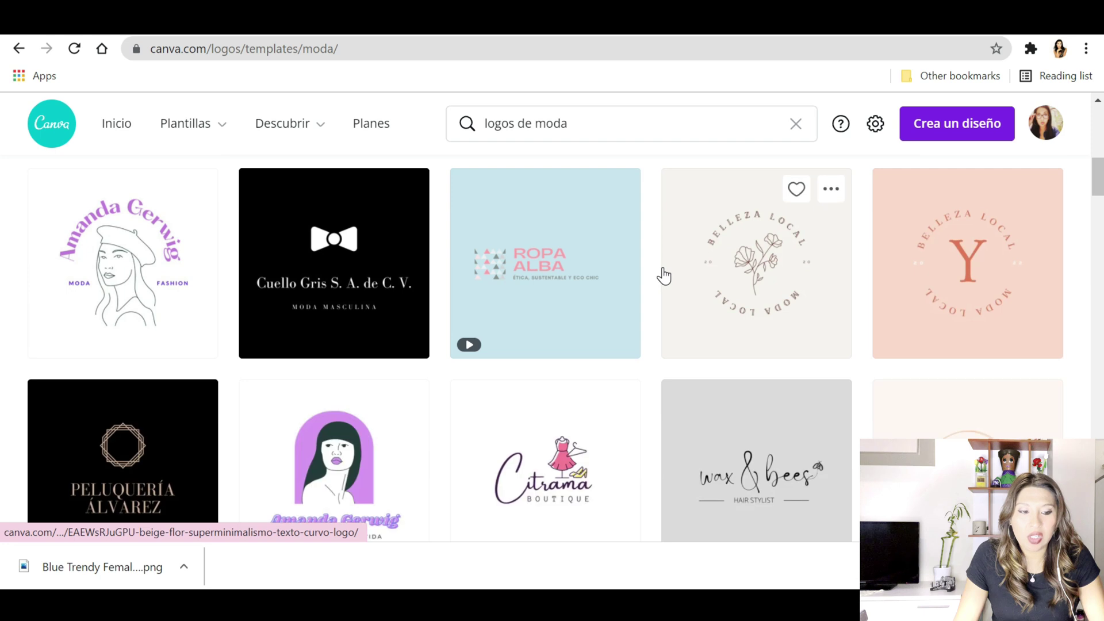
{"action": "scroll", "coordinate": [663, 276], "scroll_direction": "down", "scroll_amount": 4}
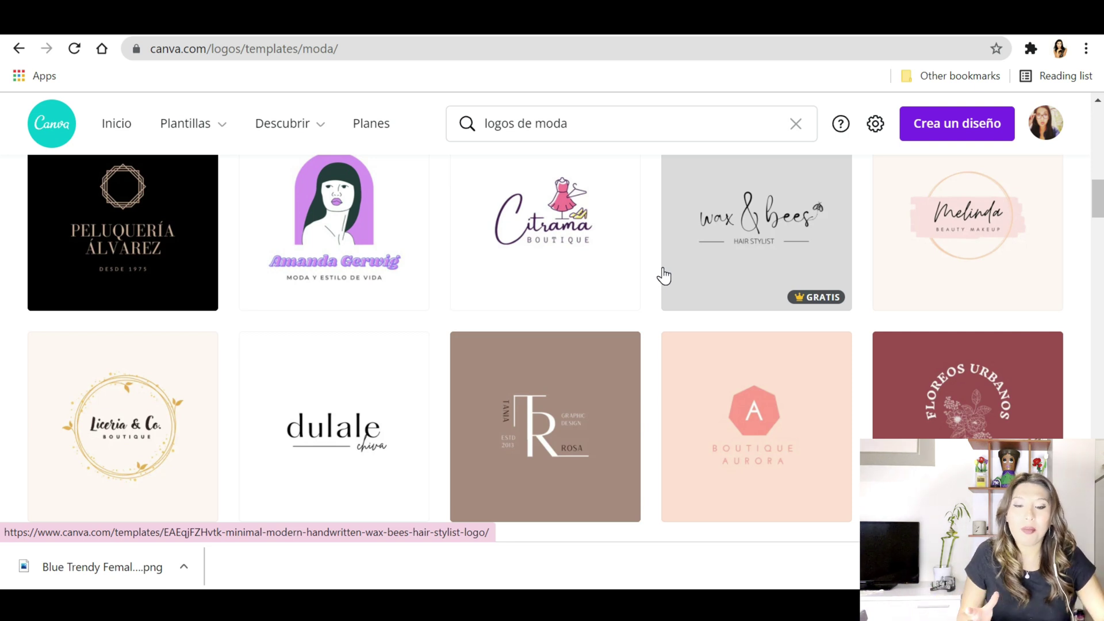
{"action": "scroll", "coordinate": [664, 276], "scroll_direction": "down", "scroll_amount": 5}
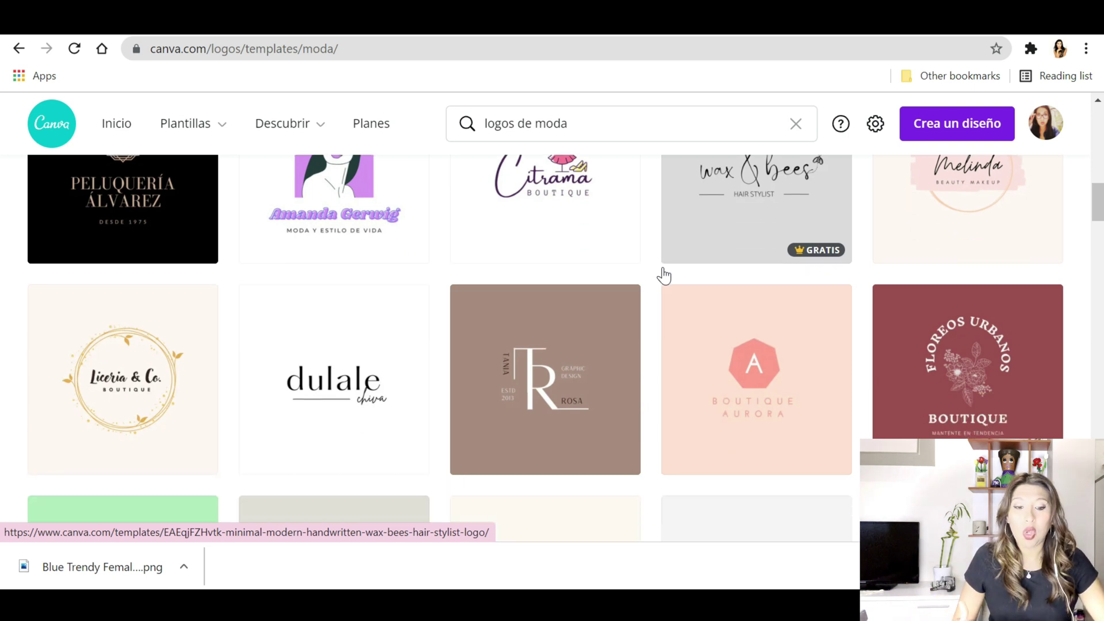
{"action": "scroll", "coordinate": [664, 276], "scroll_direction": "down", "scroll_amount": 2}
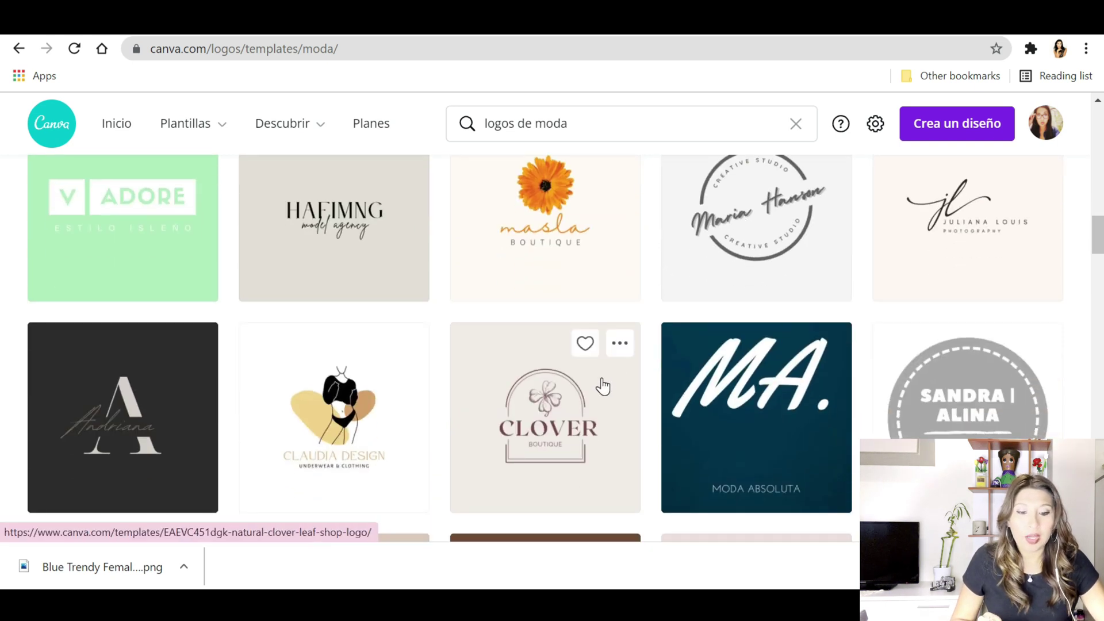
{"action": "scroll", "coordinate": [601, 385], "scroll_direction": "down", "scroll_amount": 2}
{"action": "scroll", "coordinate": [665, 411], "scroll_direction": "down", "scroll_amount": 4}
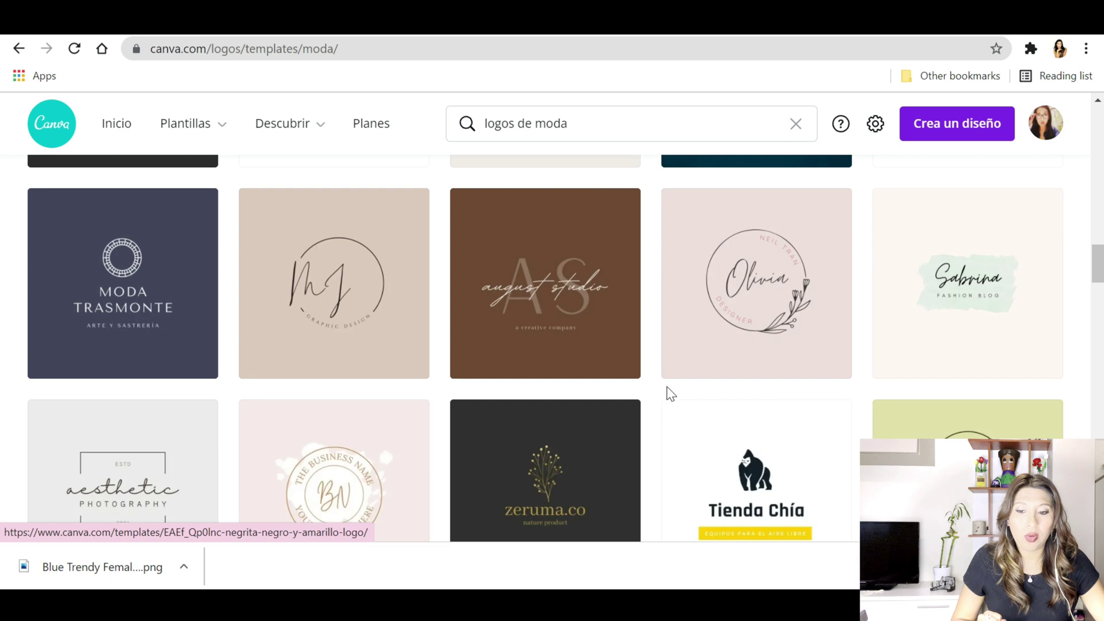
{"action": "scroll", "coordinate": [667, 385], "scroll_direction": "down", "scroll_amount": 3}
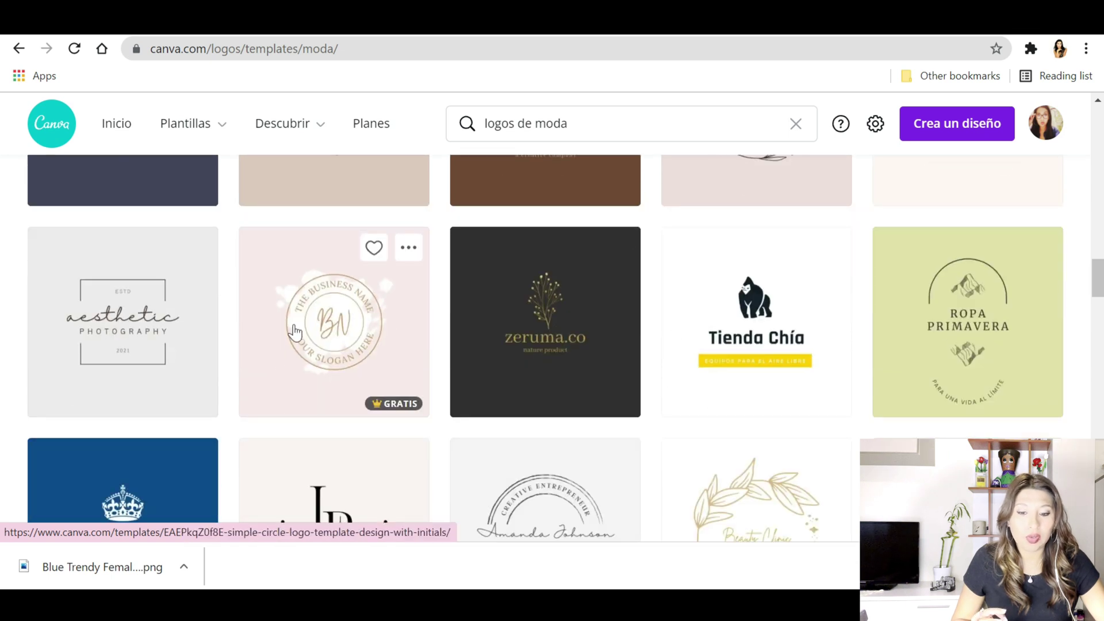
{"action": "left_click", "coordinate": [351, 325]}
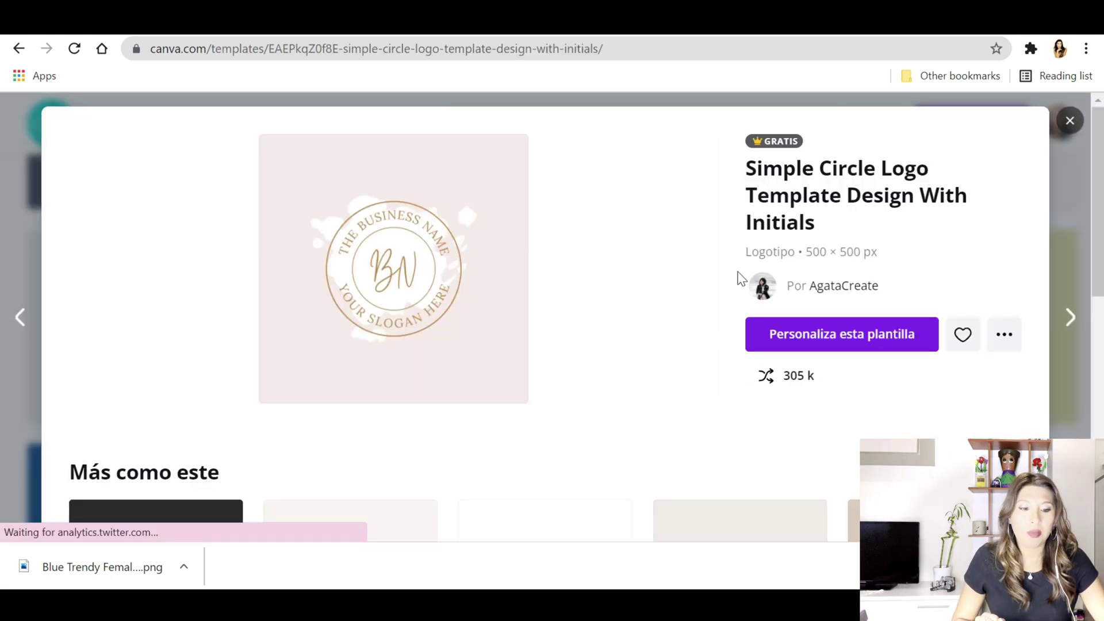
{"action": "left_click", "coordinate": [816, 343]}
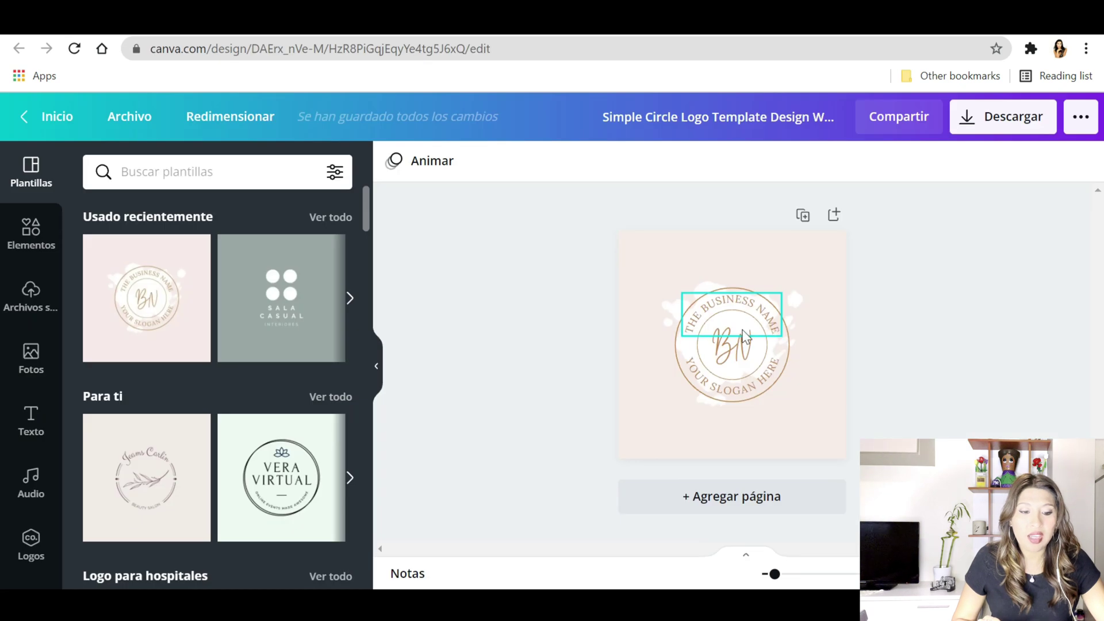
- Select the logo's background and open the custom colour picker for it
{"action": "left_click", "coordinate": [643, 275]}
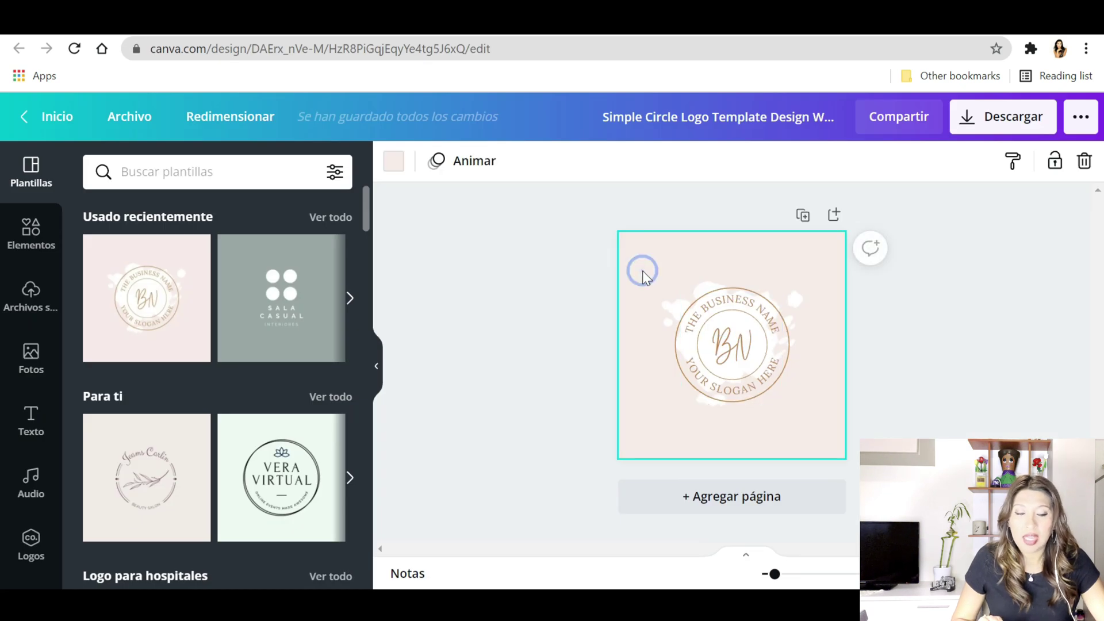
{"action": "left_click", "coordinate": [395, 160]}
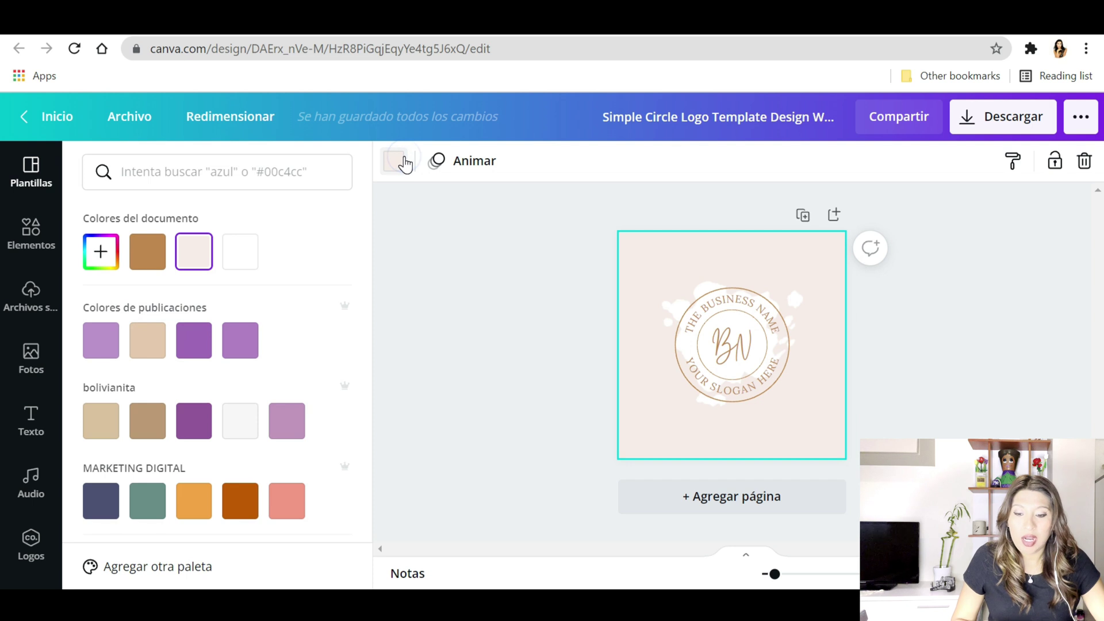
{"action": "scroll", "coordinate": [264, 328], "scroll_direction": "down", "scroll_amount": 4}
{"action": "scroll", "coordinate": [311, 393], "scroll_direction": "up", "scroll_amount": 4}
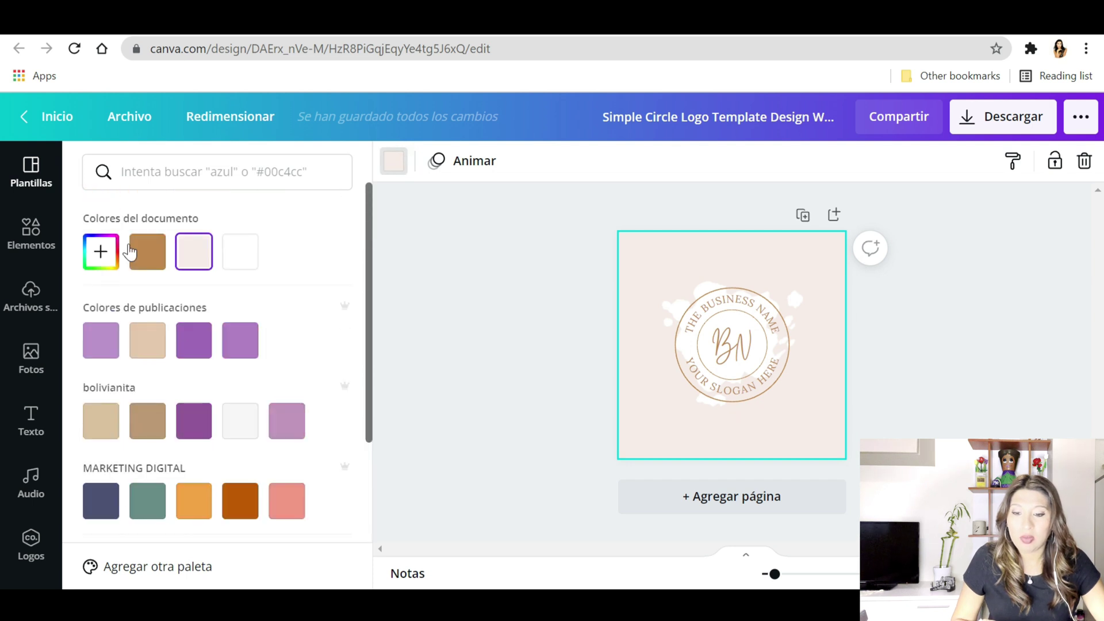
{"action": "left_click", "coordinate": [100, 250]}
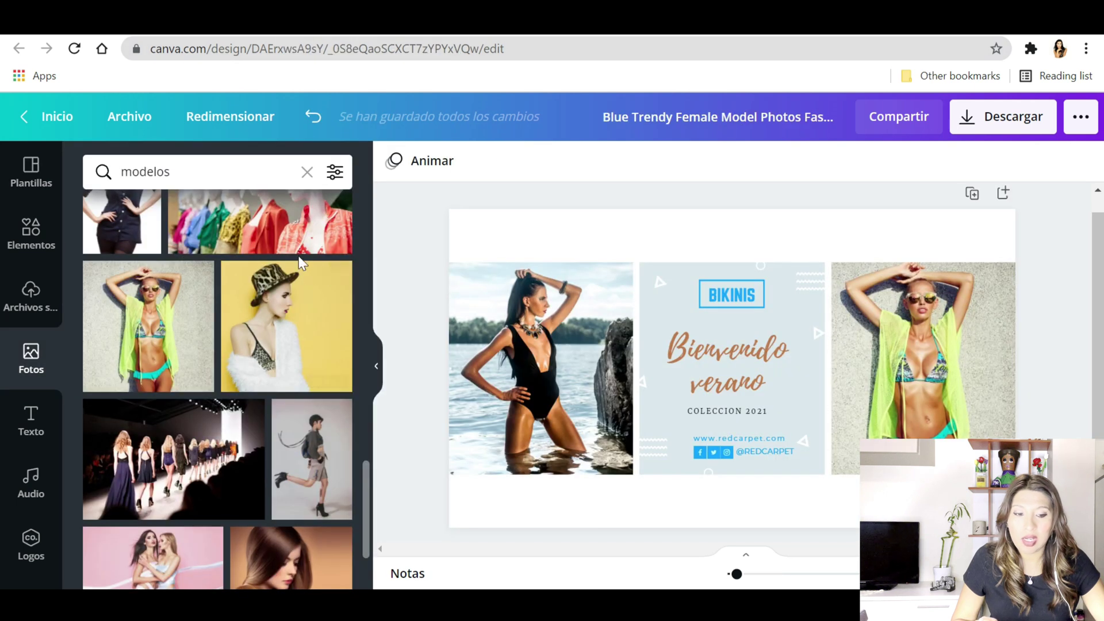
- Switch to the Facebook cover design and look up the middle cell's pale blue in the black-swimsuit photo's palette
{"action": "left_click", "coordinate": [682, 310]}
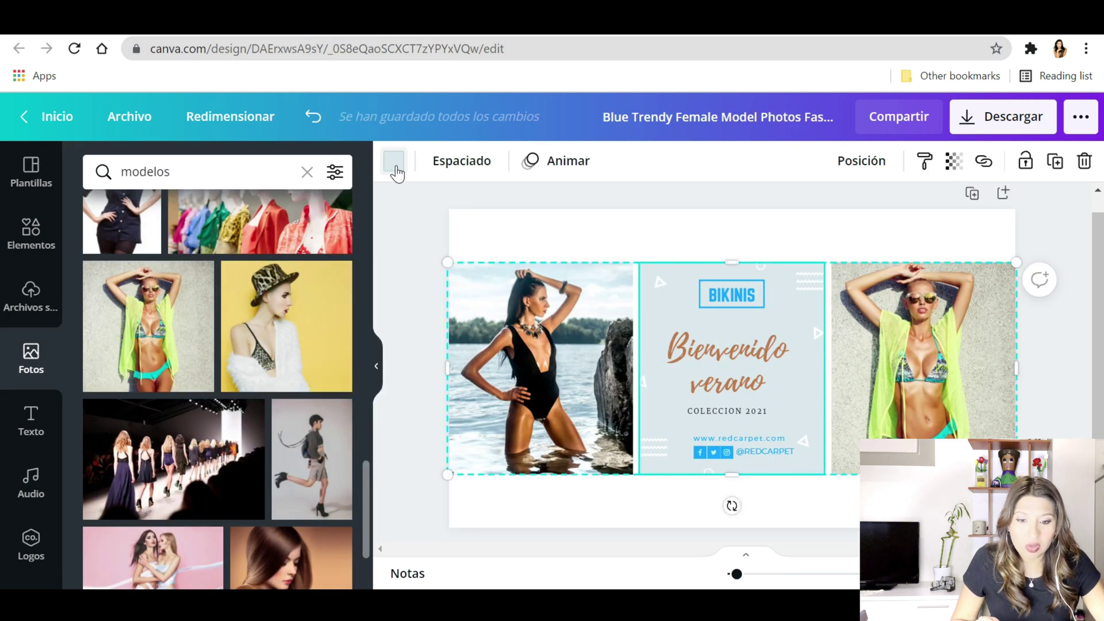
{"action": "left_click", "coordinate": [394, 162]}
{"action": "scroll", "coordinate": [309, 364], "scroll_direction": "down", "scroll_amount": 3}
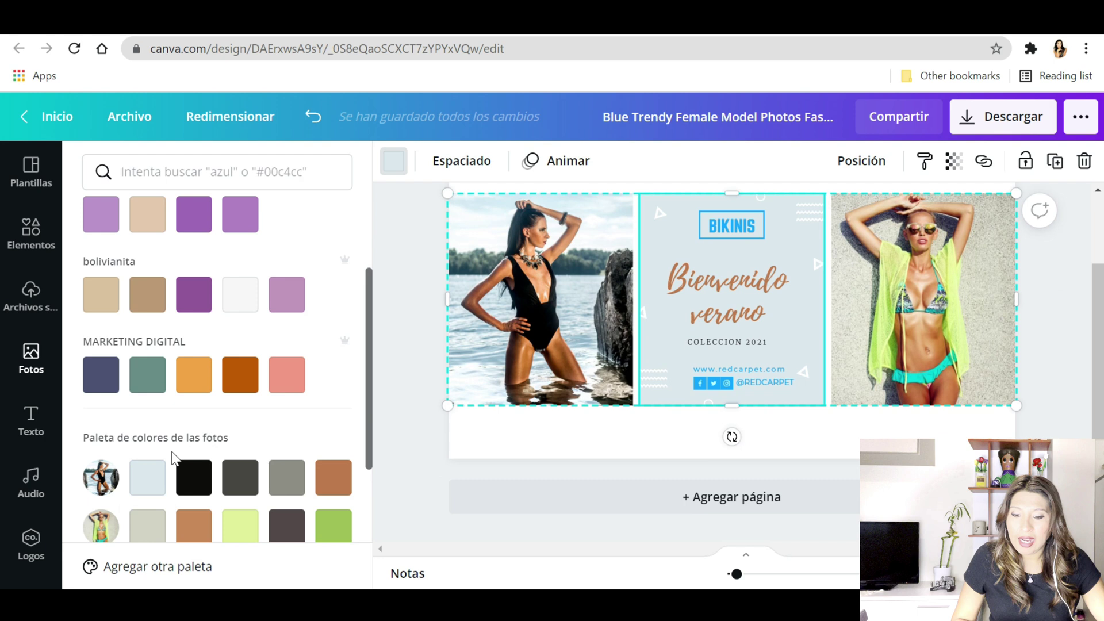
{"action": "left_click", "coordinate": [147, 482]}
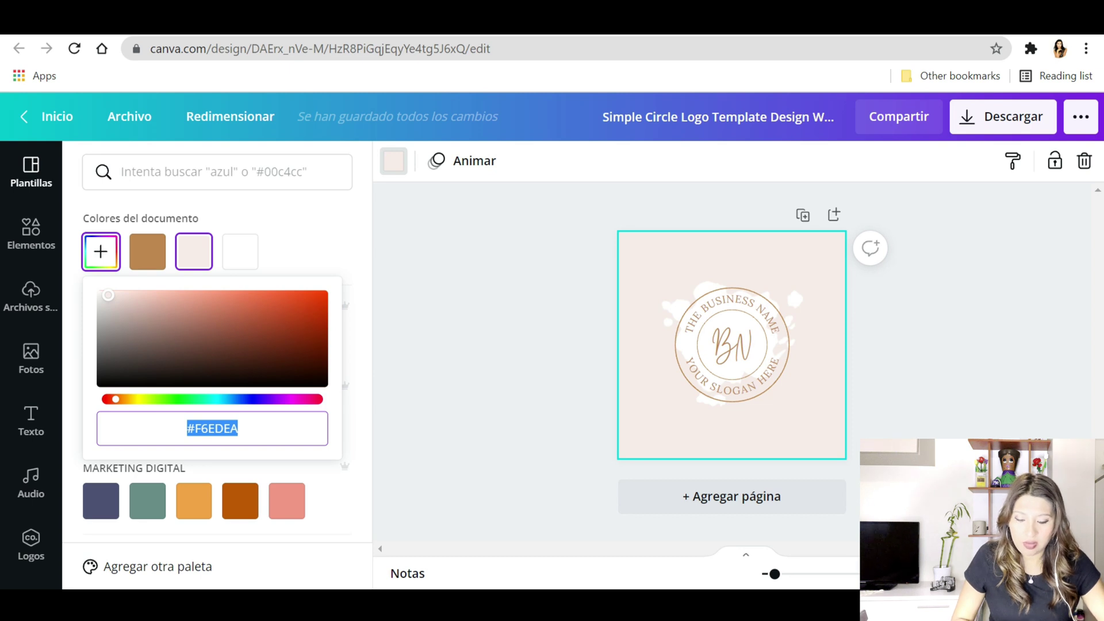
- Set the logo's background colour to #DCE8EE
{"action": "type", "text": "#DCE"}
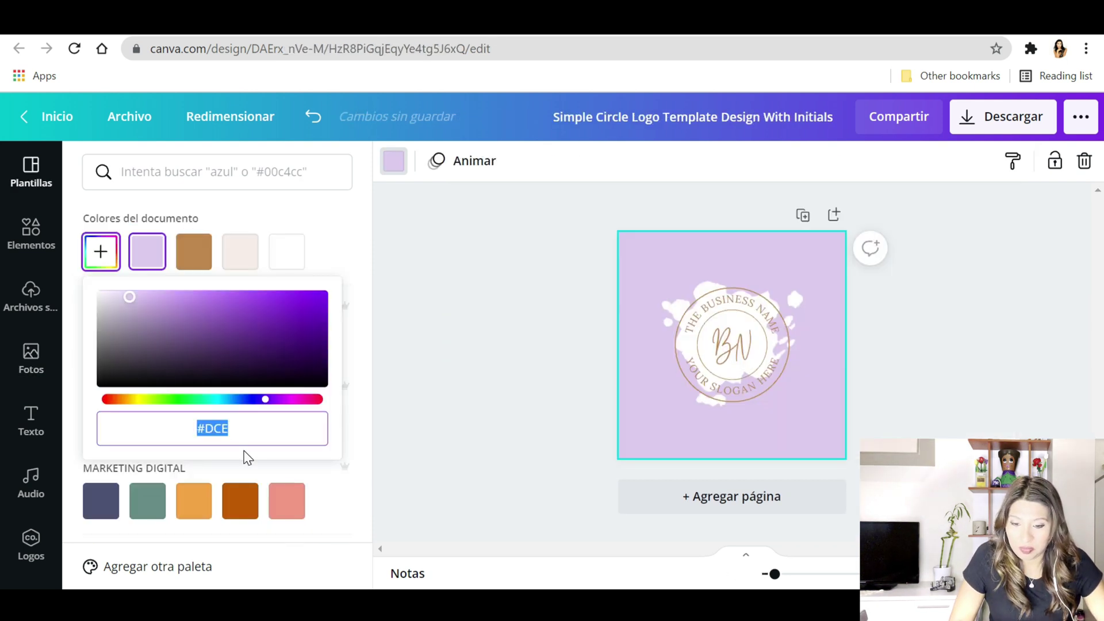
{"action": "key", "text": "Right"}
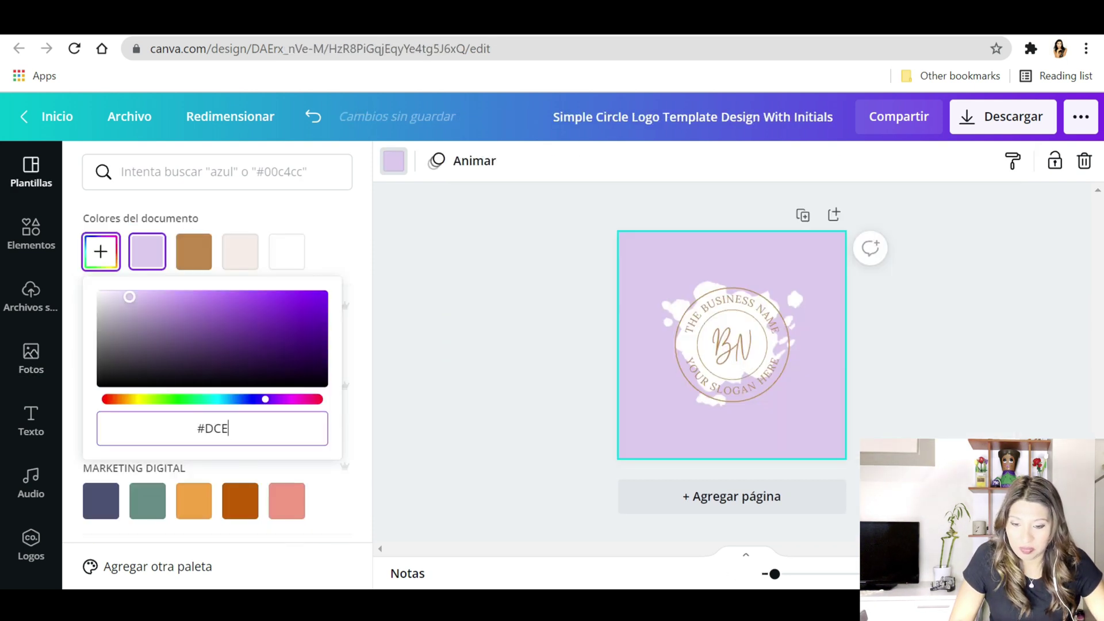
{"action": "type", "text": "8EE"}
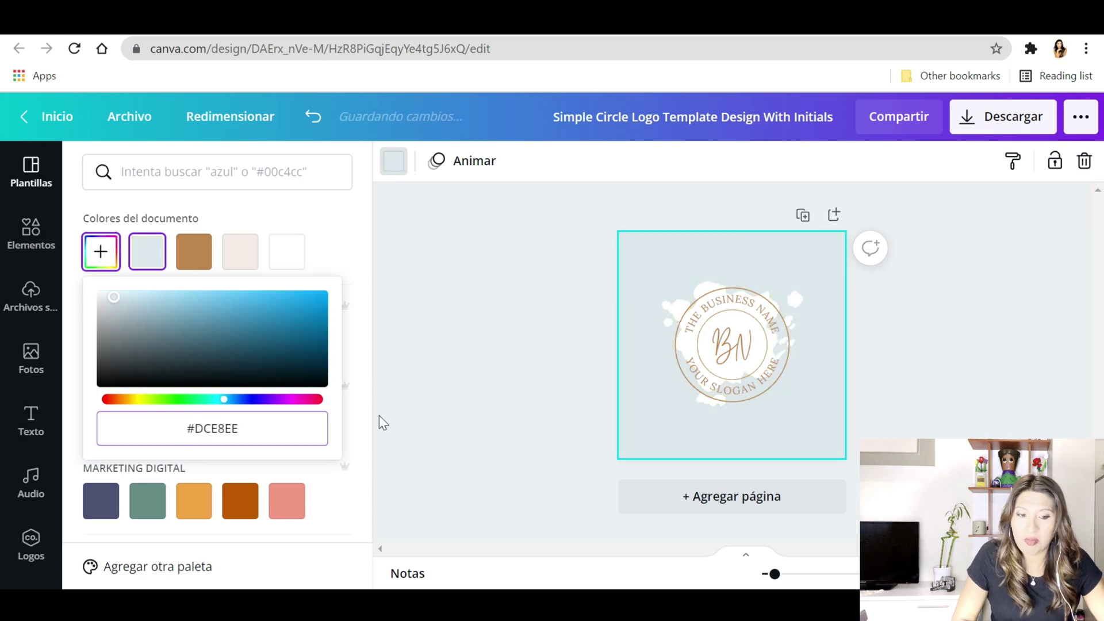
{"action": "left_click", "coordinate": [382, 406]}
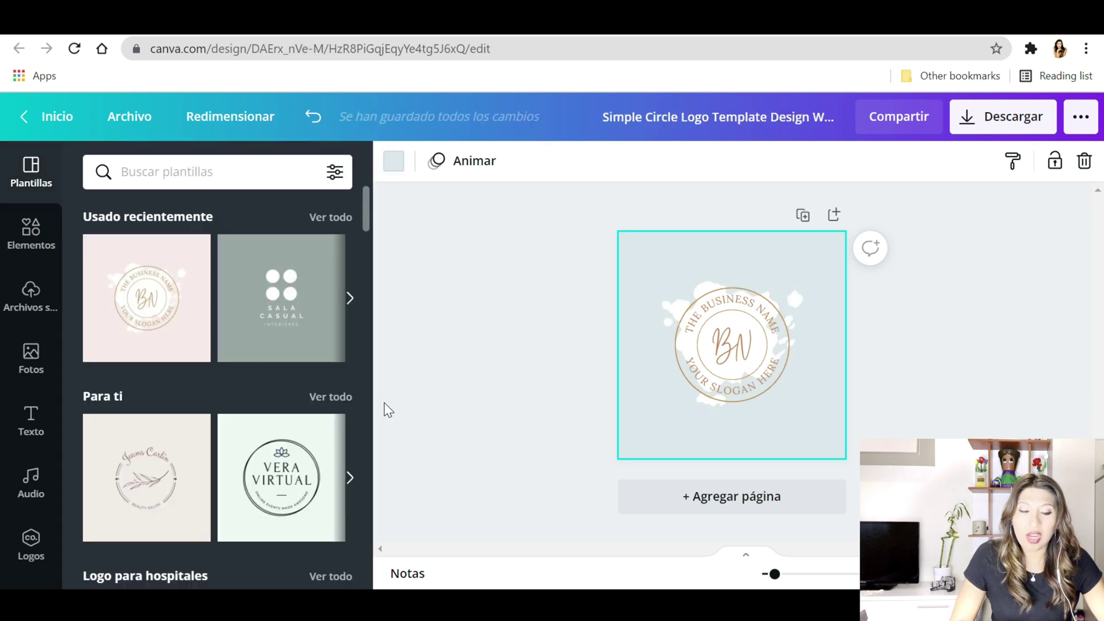
- Recolour the logo's outer ring with the tan brown from the bolivianita palette
{"action": "left_click", "coordinate": [746, 293]}
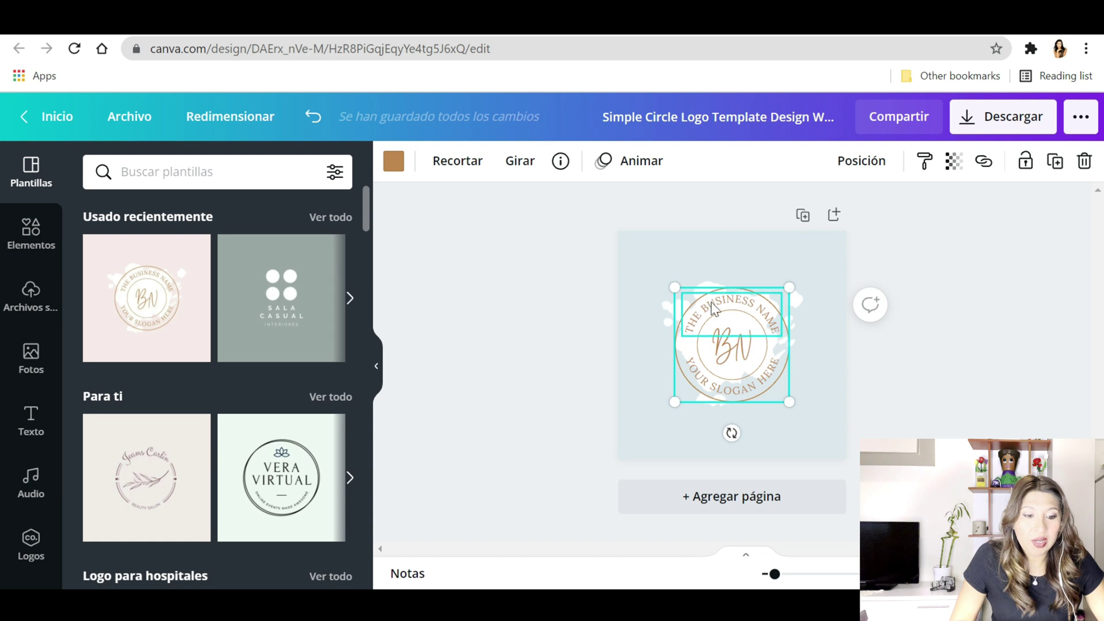
{"action": "left_click", "coordinate": [393, 164]}
{"action": "left_click", "coordinate": [149, 432]}
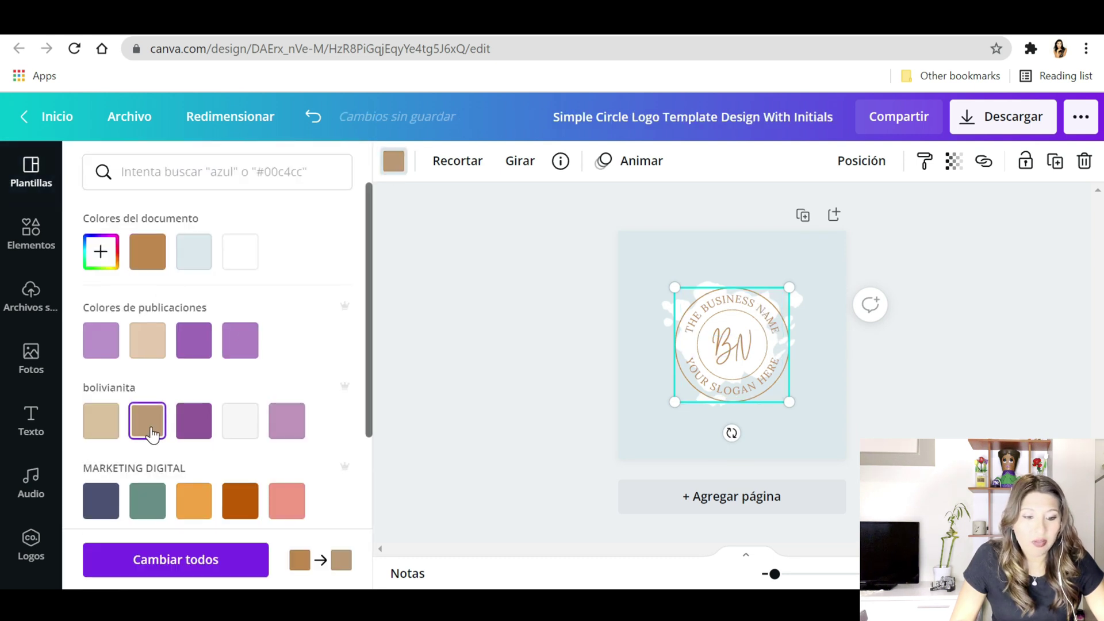
{"action": "scroll", "coordinate": [270, 437], "scroll_direction": "down", "scroll_amount": 5}
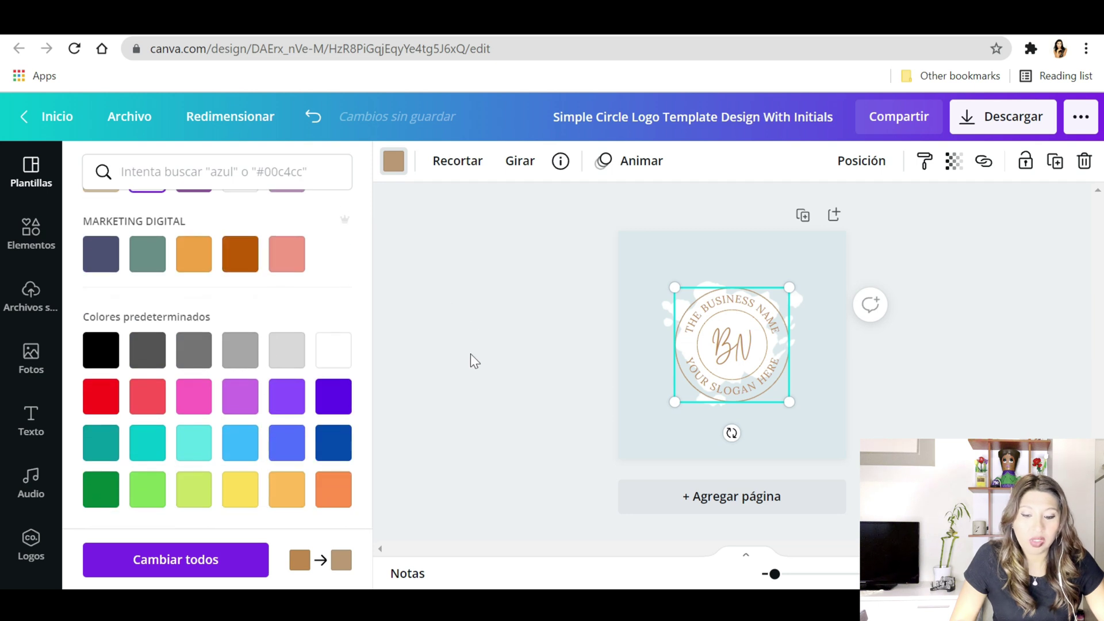
{"action": "scroll", "coordinate": [729, 465], "scroll_direction": "up", "scroll_amount": 5}
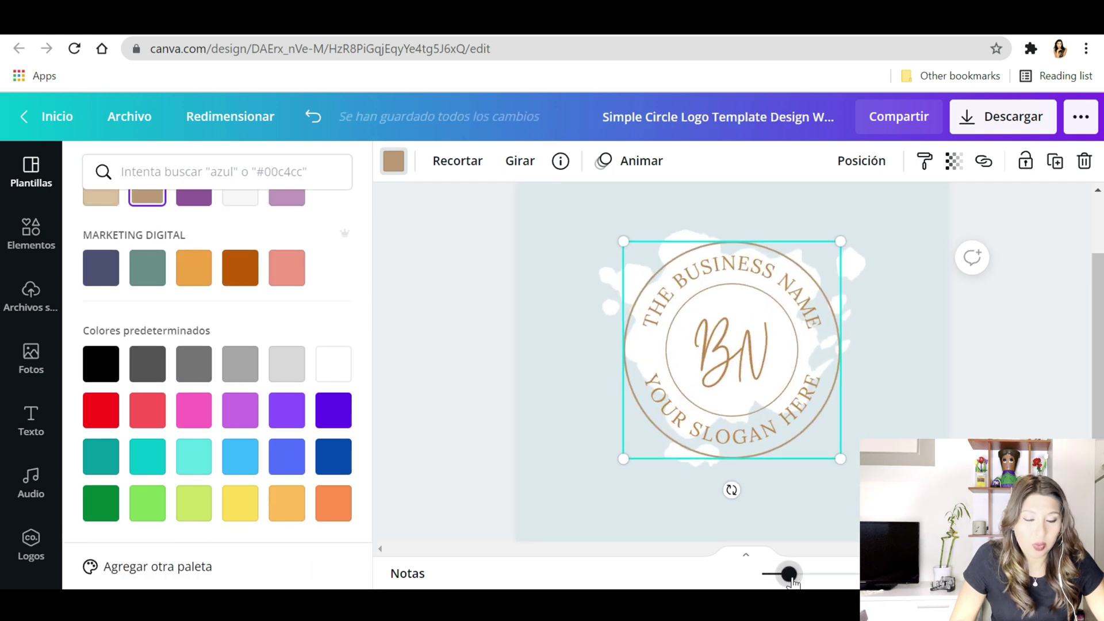
- Replace the curved business name at the top of the emblem with "RED CARPET"
{"action": "left_click", "coordinate": [725, 264]}
{"action": "left_click", "coordinate": [724, 265]}
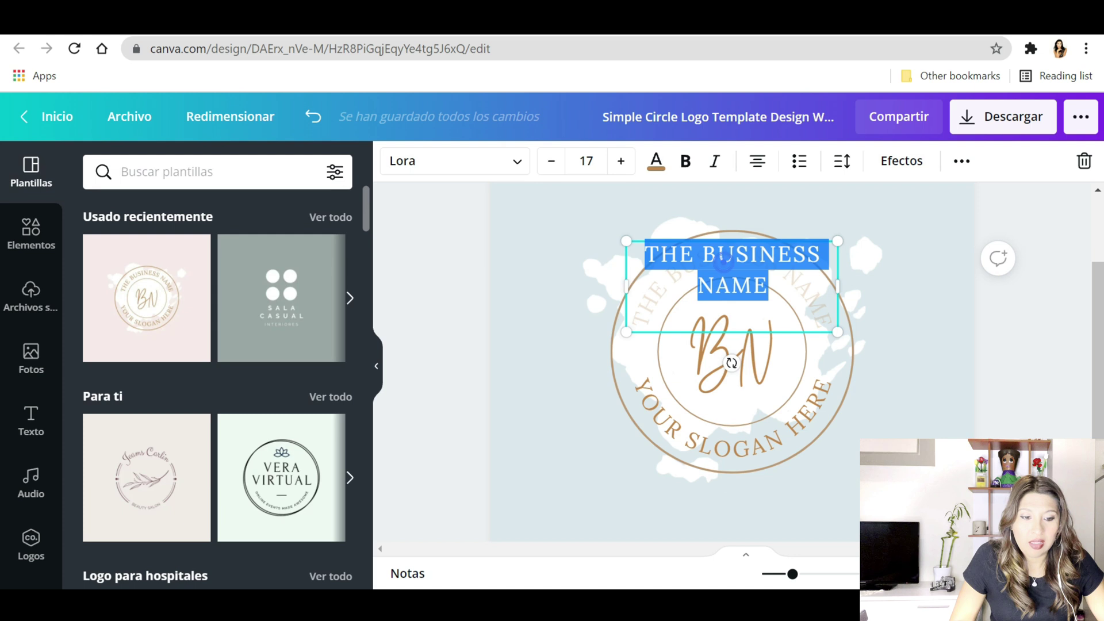
{"action": "type", "text": "R"}
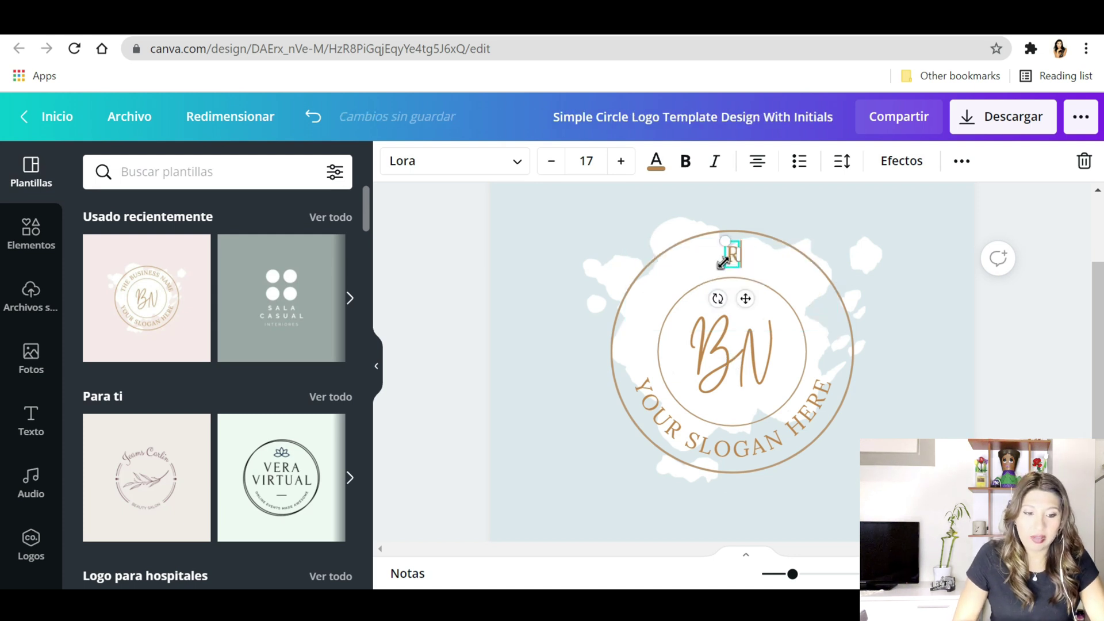
{"action": "type", "text": "ED CARPET"}
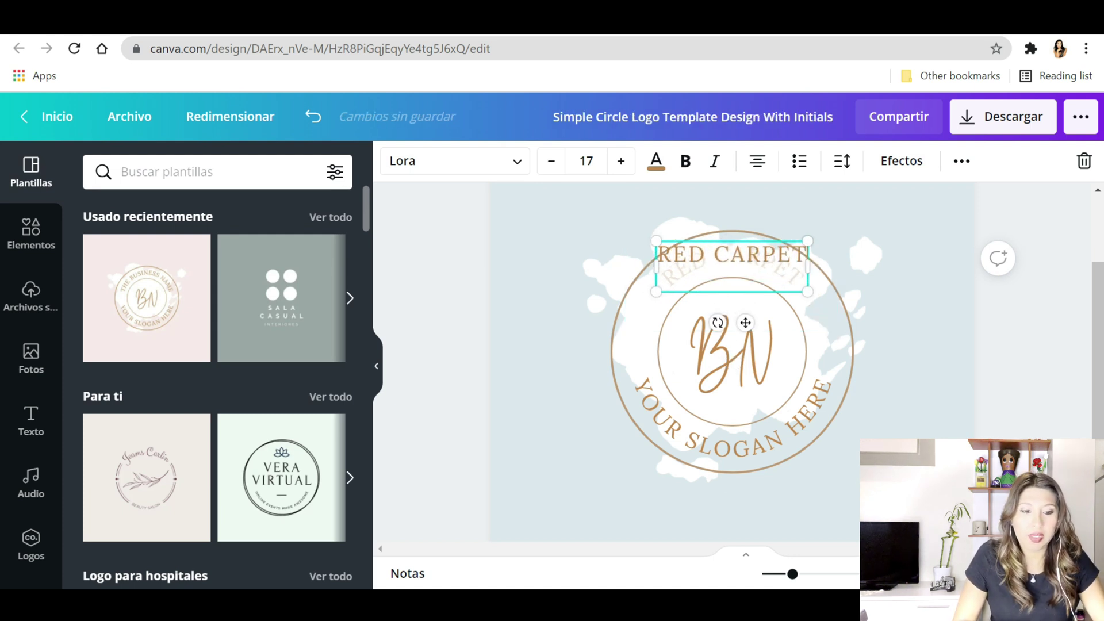
- Replace the curved slogan at the bottom of the emblem with "ROPA Y ACCESORIOS"
{"action": "left_click", "coordinate": [738, 454]}
{"action": "left_click", "coordinate": [738, 454]}
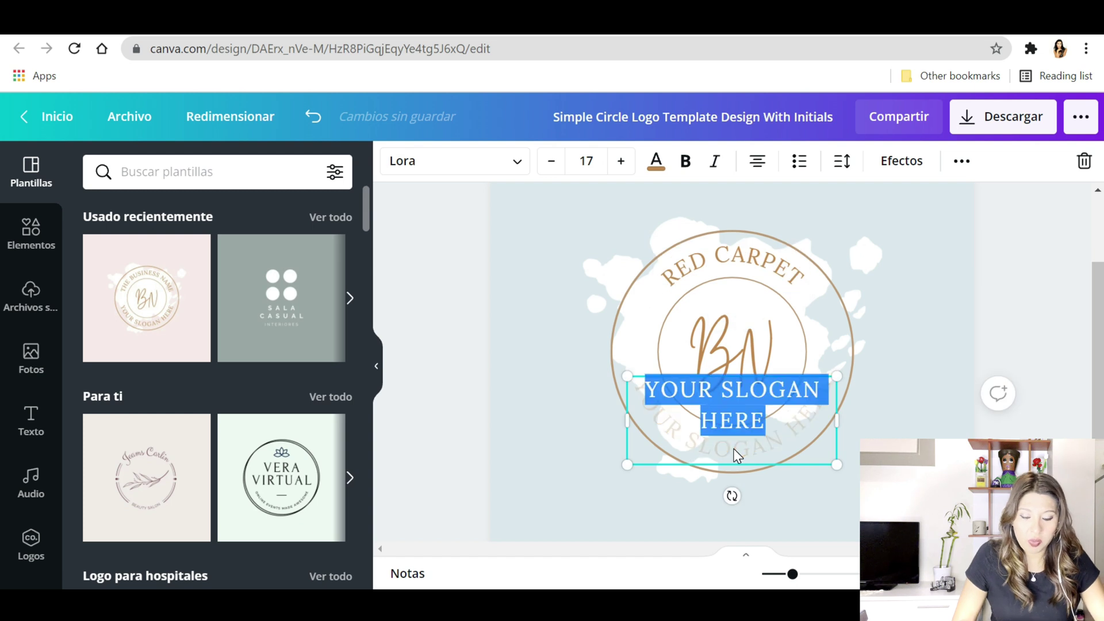
{"action": "type", "text": "RA"}
{"action": "key", "text": "BackSpace"}
{"action": "type", "text": "OPA Y ACCESORIOS"}
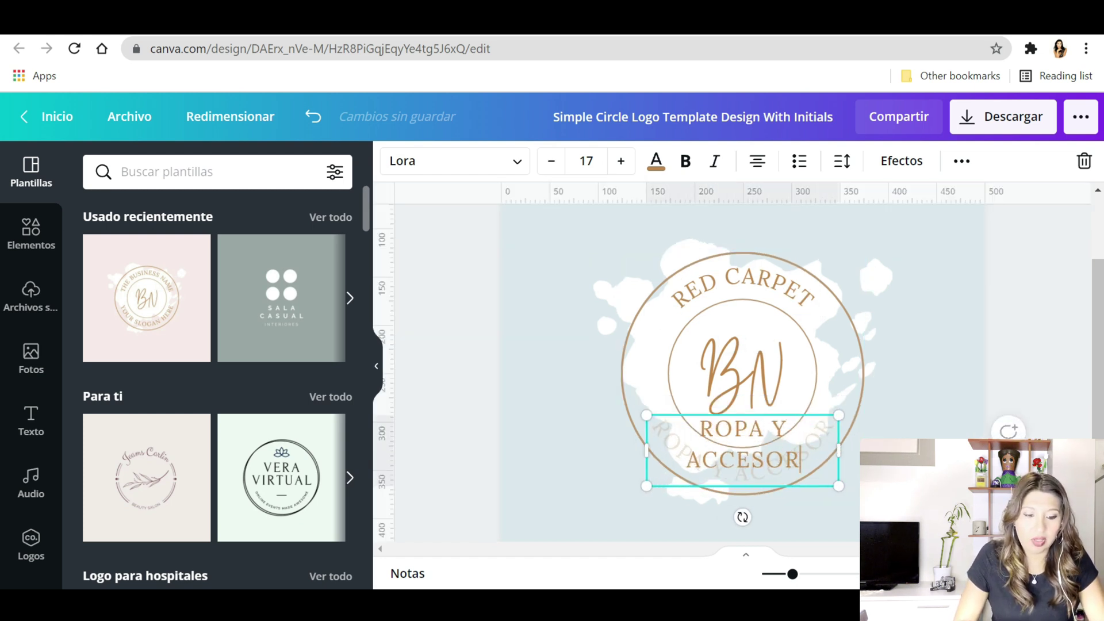
{"action": "left_click", "coordinate": [901, 366]}
- Change the initials in the centre of the emblem to "RC"
{"action": "left_click_drag", "start_coordinate": [792, 574], "coordinate": [777, 574]}
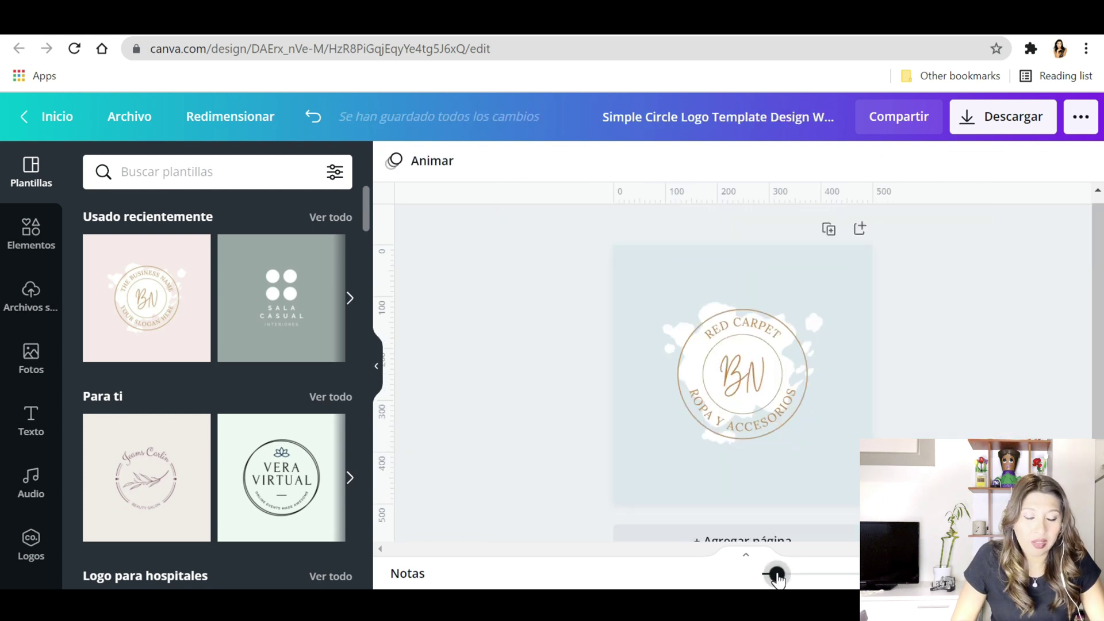
{"action": "left_click", "coordinate": [745, 396]}
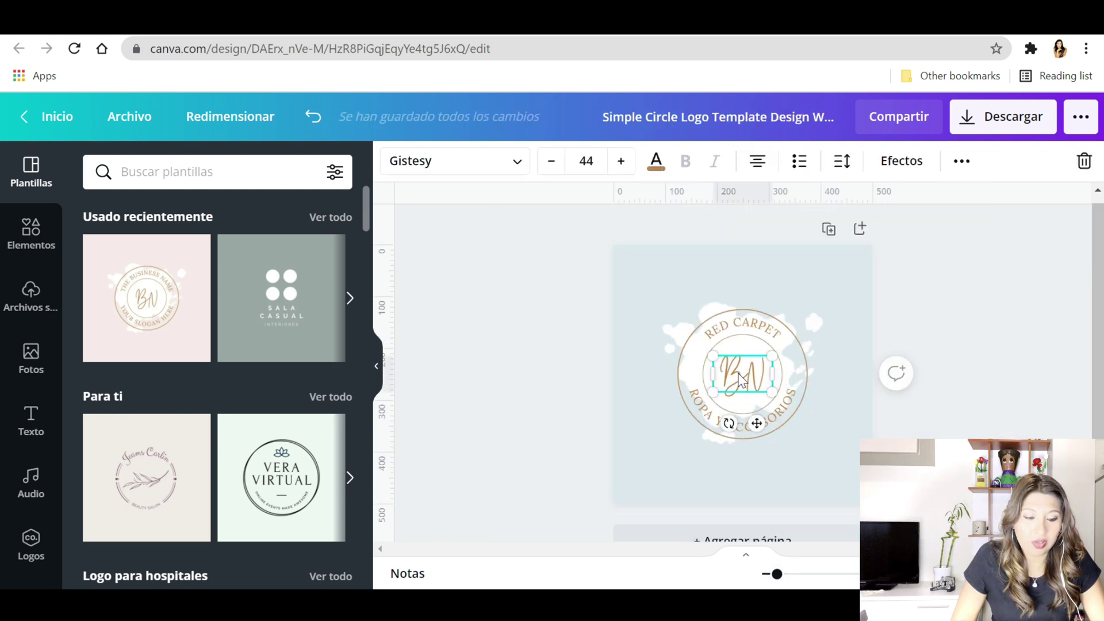
{"action": "double_click", "coordinate": [742, 379]}
{"action": "type", "text": "R"}
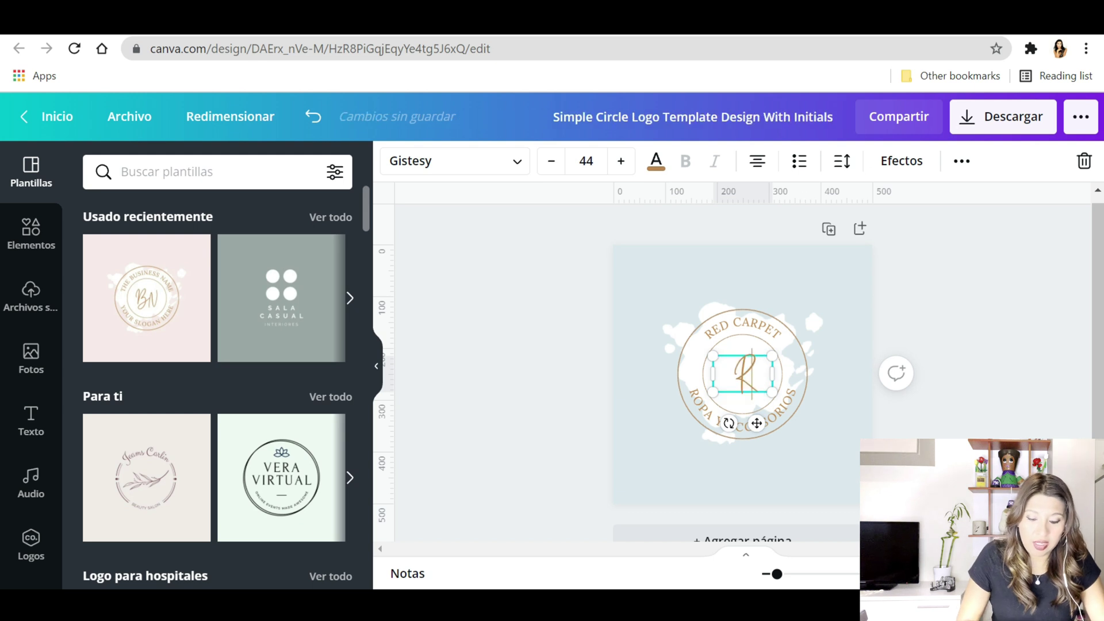
{"action": "type", "text": "C"}
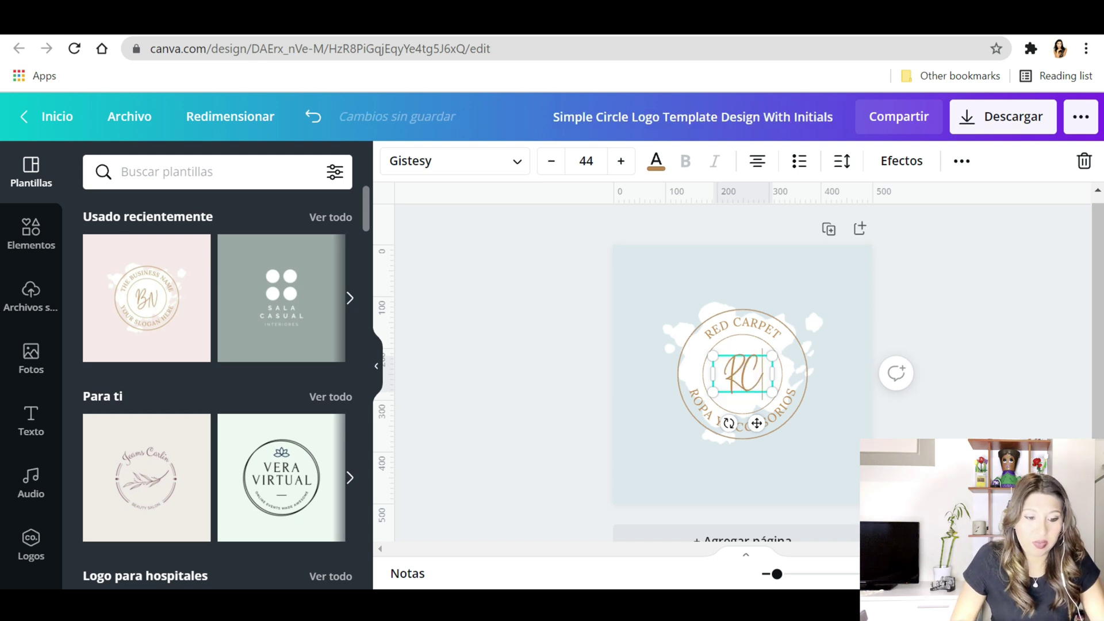
{"action": "left_click", "coordinate": [974, 347]}
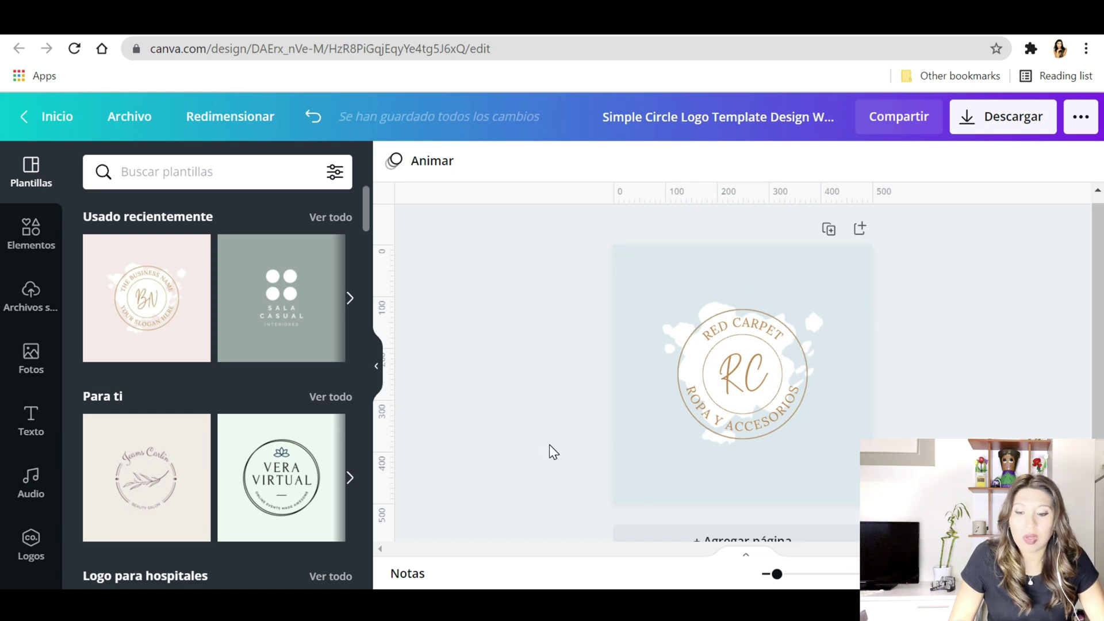
- Browse the graphic elements and look through the Gradiente collection for a shape to go behind the emblem
{"action": "scroll", "coordinate": [281, 440], "scroll_direction": "down", "scroll_amount": 5}
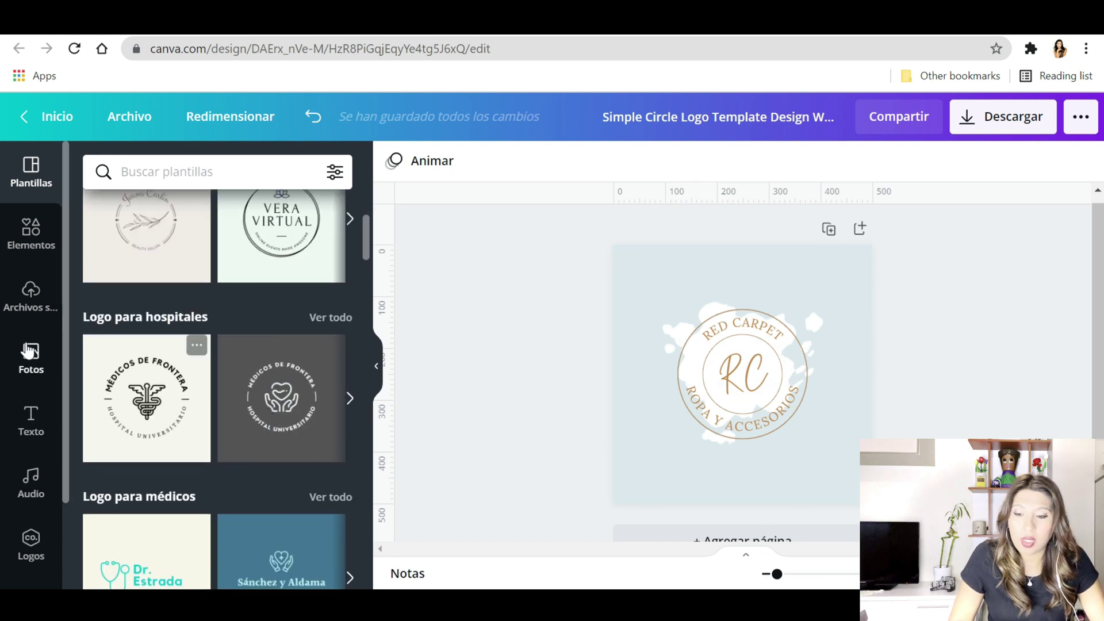
{"action": "left_click", "coordinate": [31, 240]}
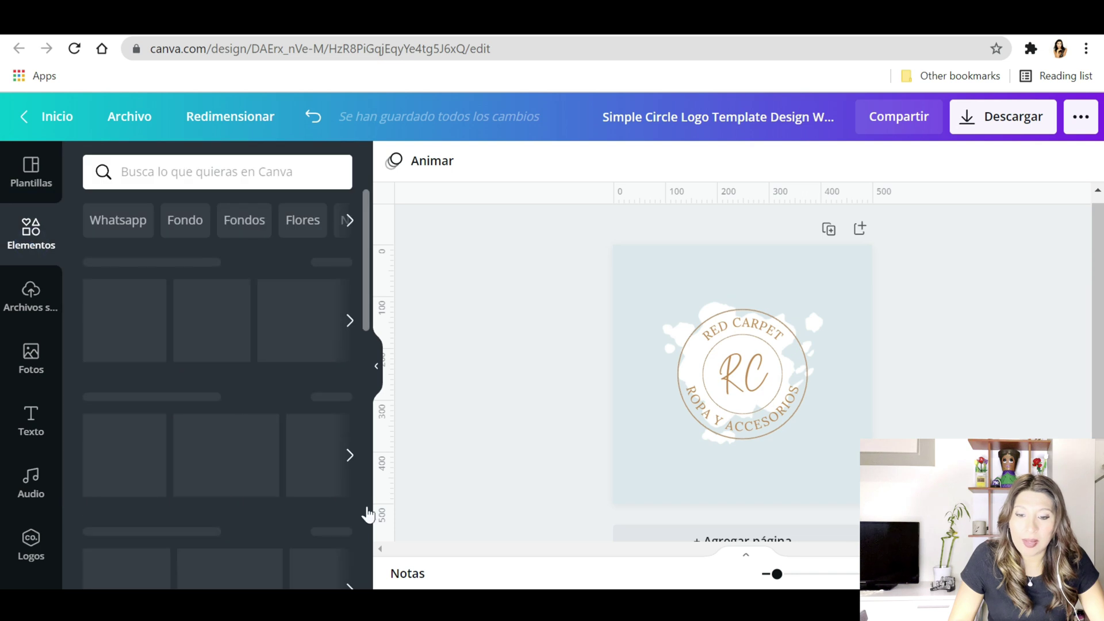
{"action": "scroll", "coordinate": [310, 371], "scroll_direction": "down", "scroll_amount": 10}
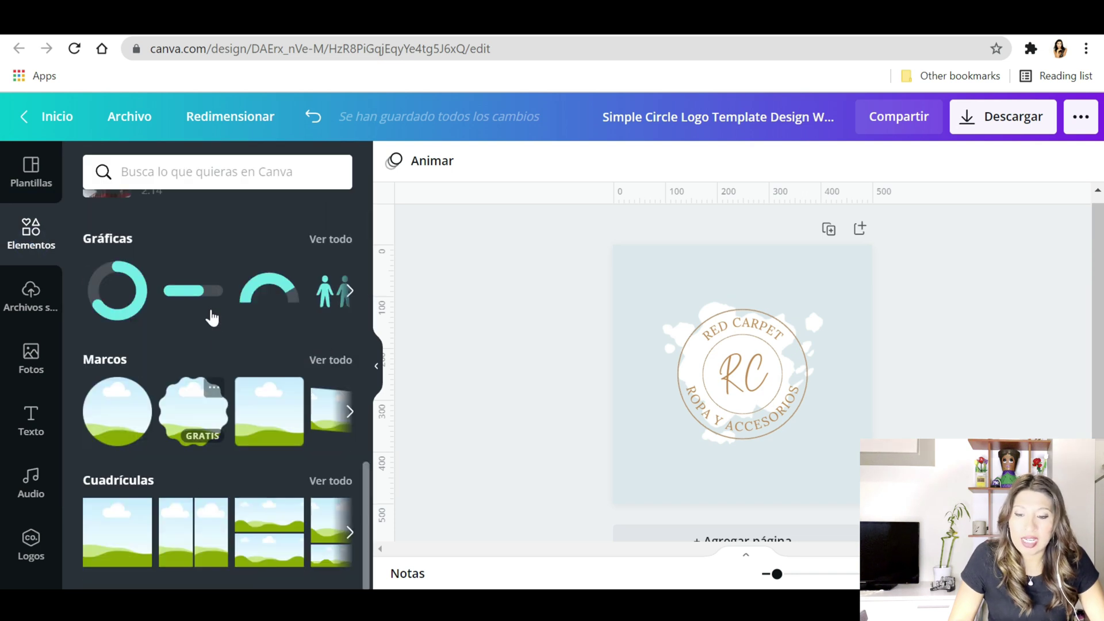
{"action": "scroll", "coordinate": [282, 389], "scroll_direction": "up", "scroll_amount": 5}
{"action": "scroll", "coordinate": [254, 409], "scroll_direction": "up", "scroll_amount": 5}
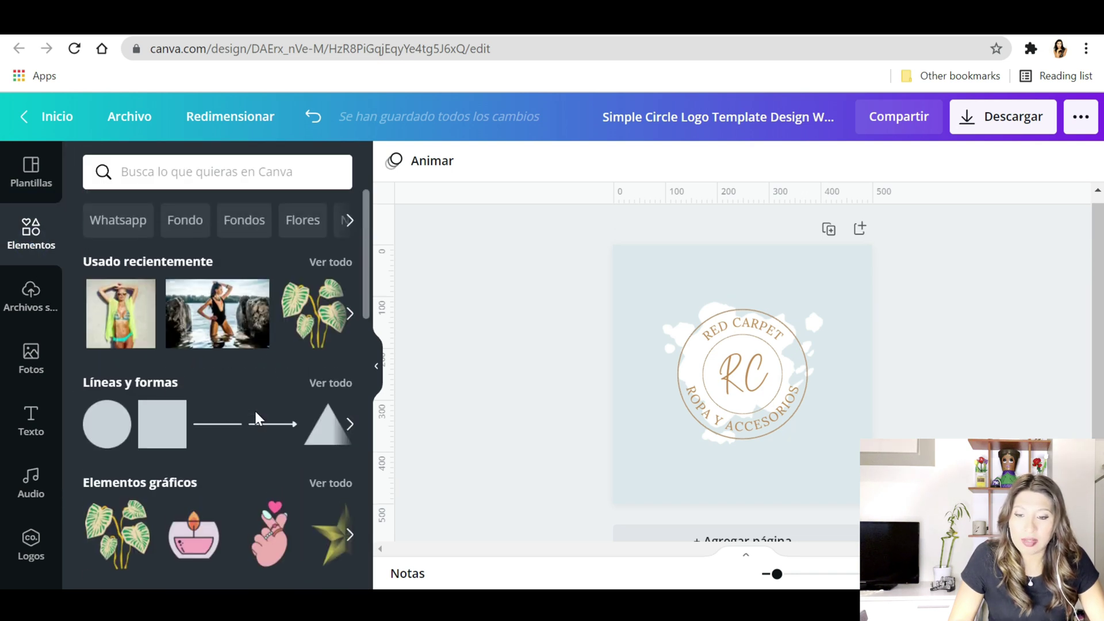
{"action": "scroll", "coordinate": [254, 409], "scroll_direction": "down", "scroll_amount": 1}
{"action": "left_click", "coordinate": [325, 420]}
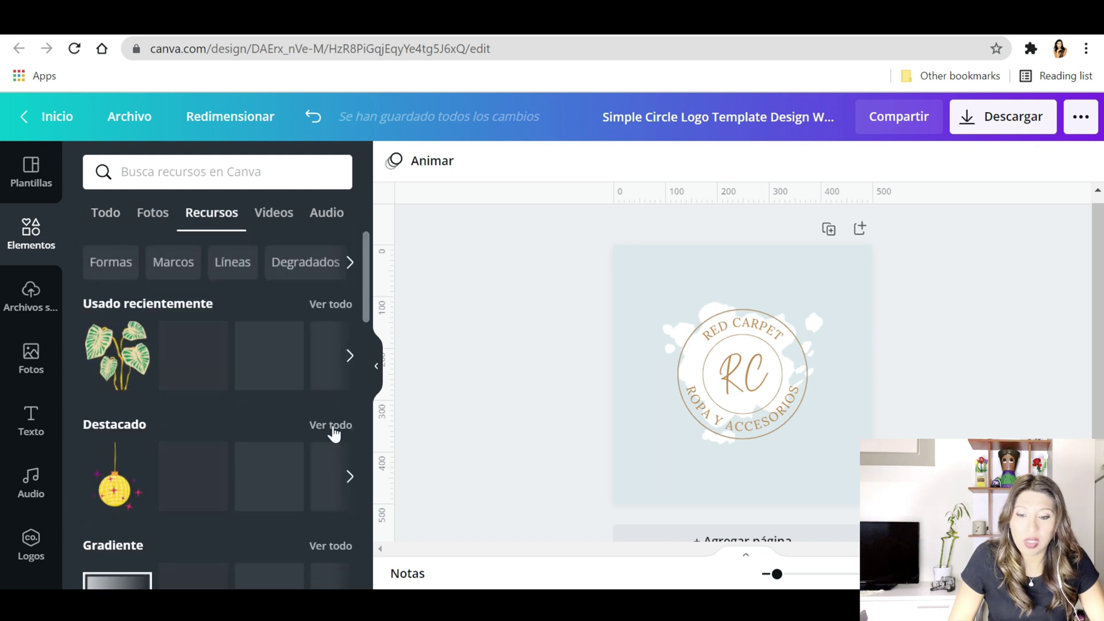
{"action": "scroll", "coordinate": [334, 434], "scroll_direction": "down", "scroll_amount": 5}
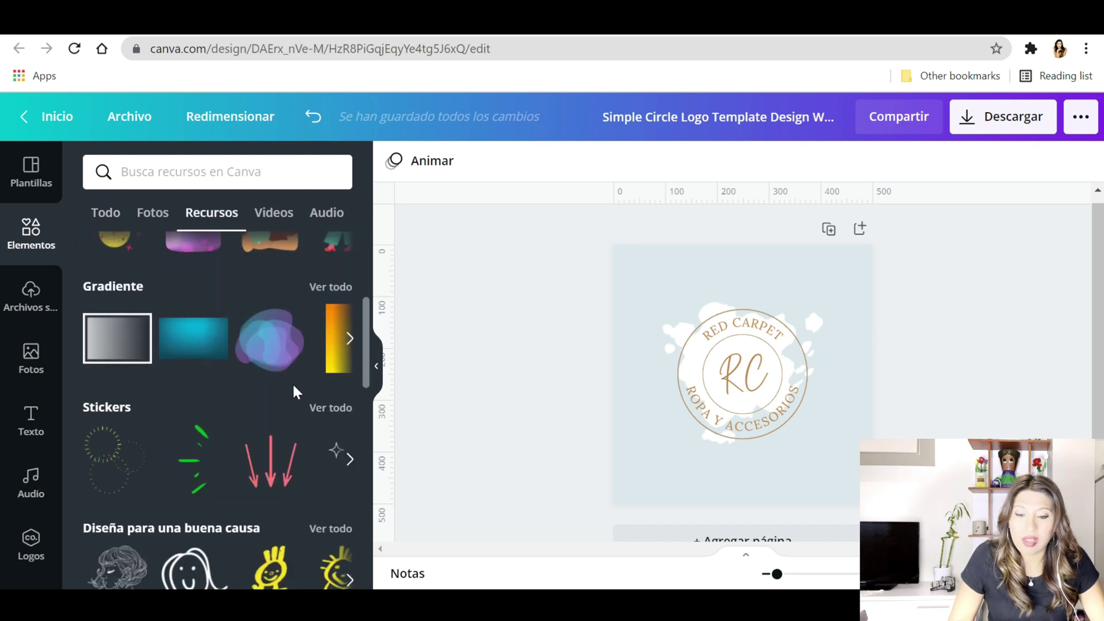
{"action": "left_click", "coordinate": [349, 339]}
- Replace the white paint splash with the pink-to-purple gradient circle graphic, sized and placed to cover the emblem
{"action": "left_click", "coordinate": [670, 316]}
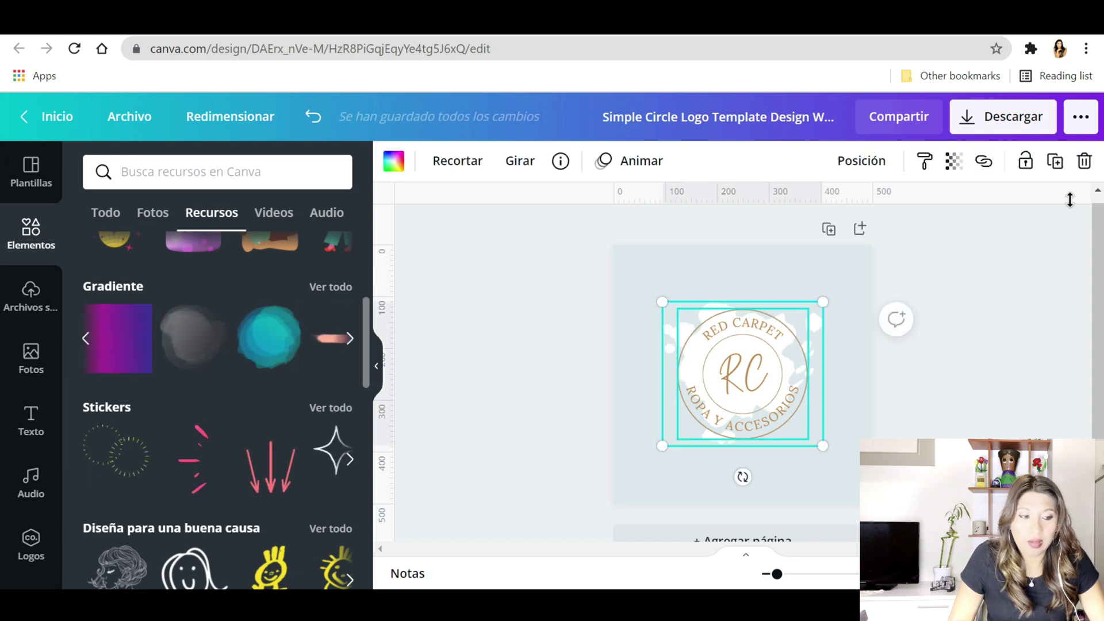
{"action": "left_click", "coordinate": [1084, 162]}
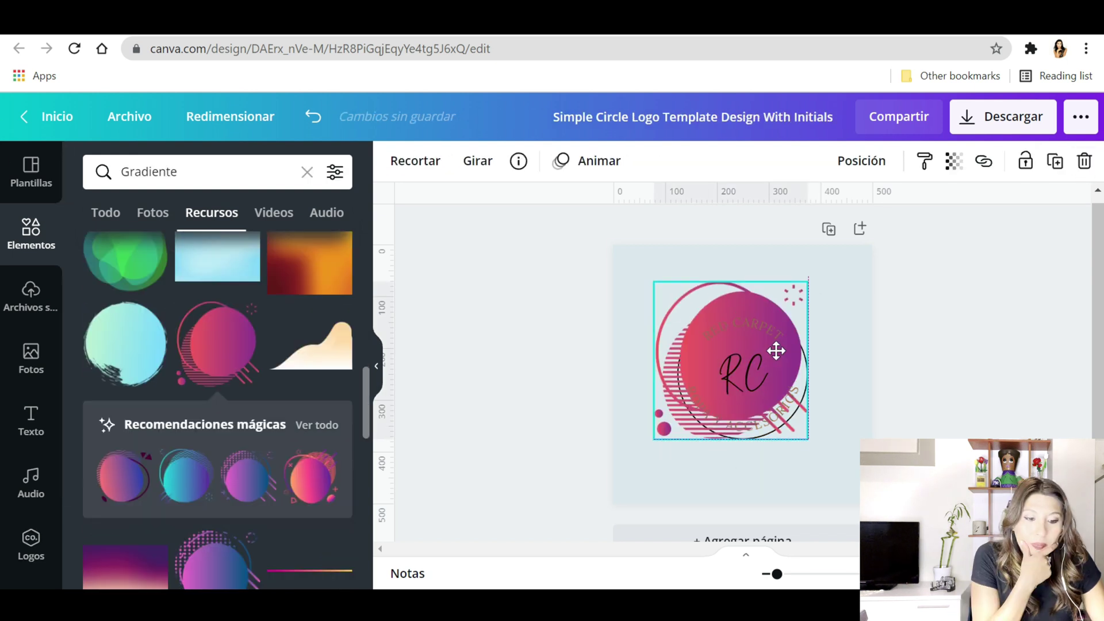
{"action": "left_click_drag", "start_coordinate": [776, 349], "coordinate": [783, 353]}
{"action": "left_click_drag", "start_coordinate": [850, 269], "coordinate": [807, 328]}
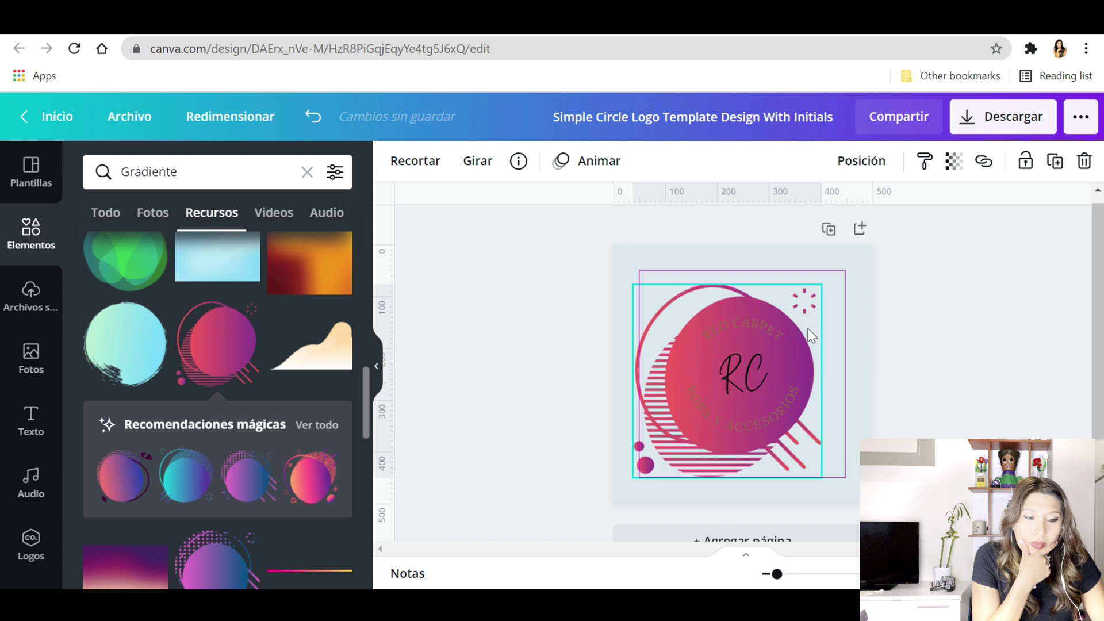
- Send the gradient circle graphic behind the emblem's black rings
{"action": "left_click", "coordinate": [871, 168]}
{"action": "left_click", "coordinate": [737, 229]}
{"action": "left_click", "coordinate": [1011, 352]}
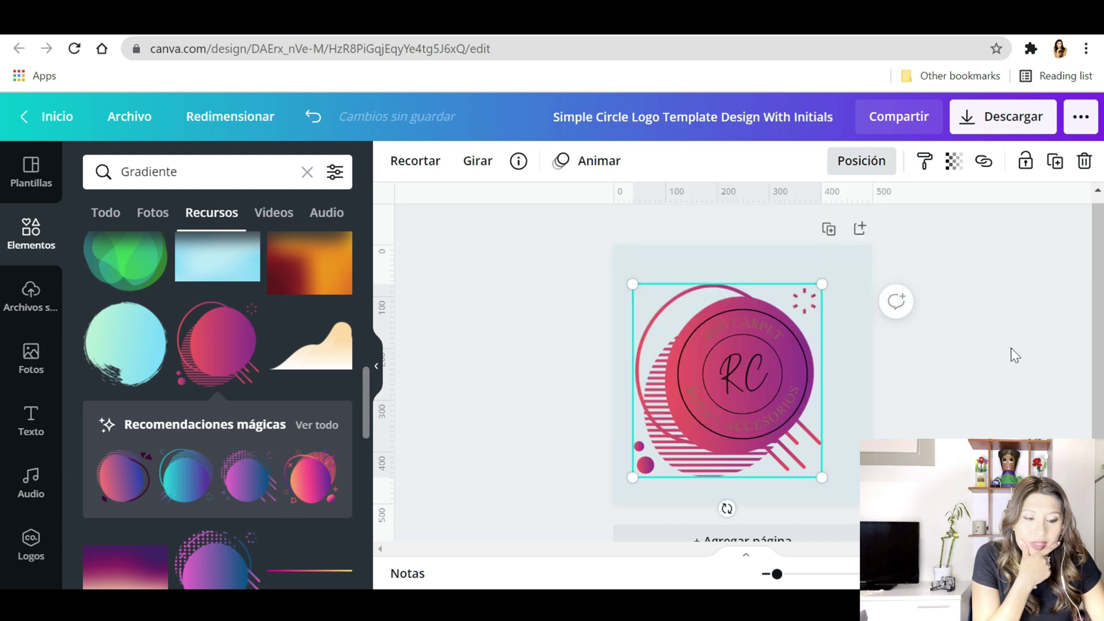
- Recolour the "RED CARPET" and "ROPA Y ACCESORIOS" texts with the off-white from the bolivianita palette
{"action": "left_click", "coordinate": [738, 341]}
{"action": "scroll", "coordinate": [296, 439], "scroll_direction": "up", "scroll_amount": 2}
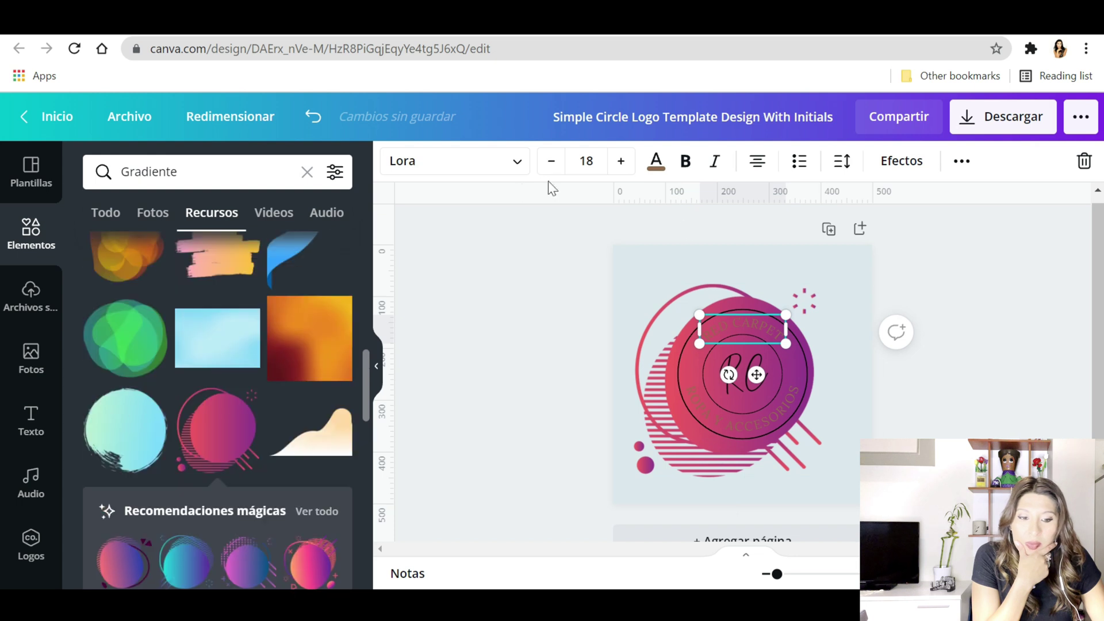
{"action": "left_click", "coordinate": [661, 169]}
{"action": "left_click", "coordinate": [240, 420]}
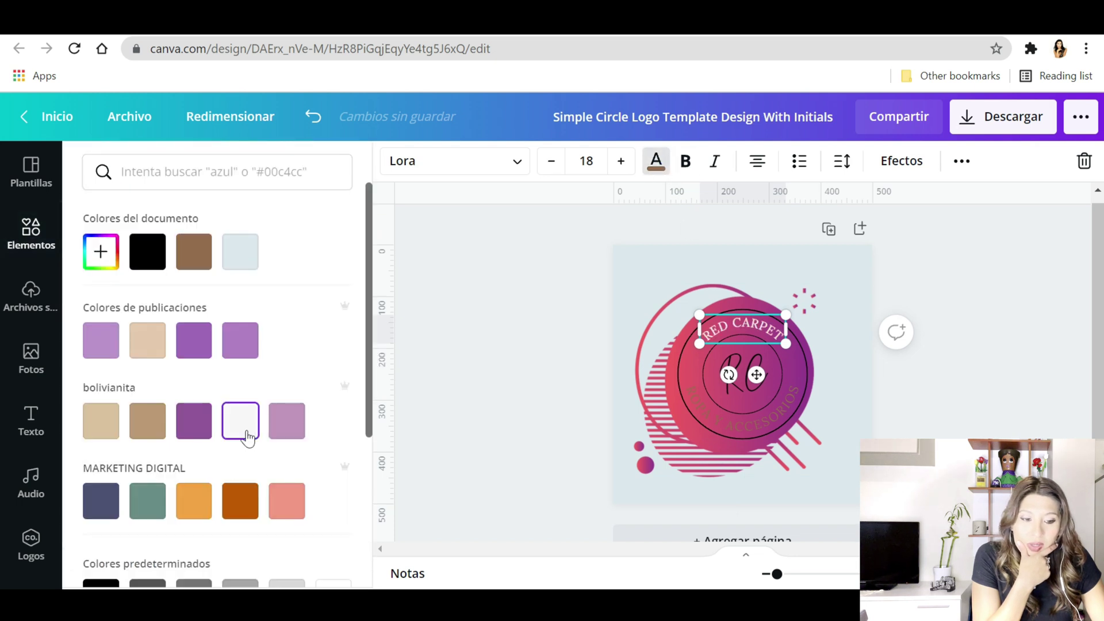
{"action": "left_click", "coordinate": [778, 419]}
{"action": "left_click", "coordinate": [239, 428]}
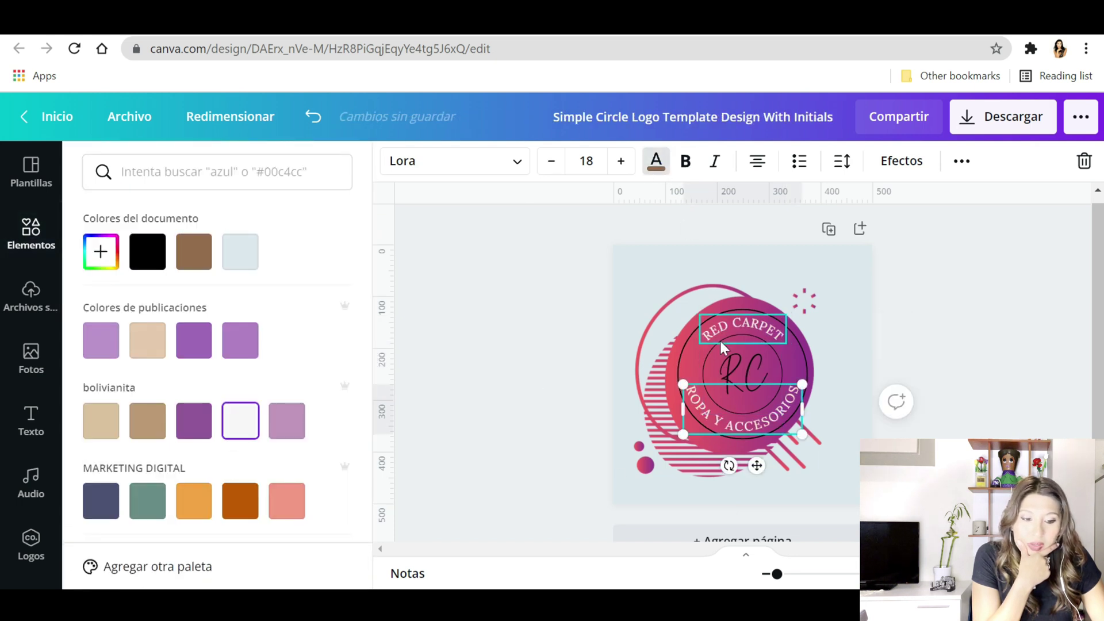
- Recolour the emblem's outer ring and the "RC" initials in the same off-white as the curved texts
{"action": "left_click", "coordinate": [687, 353]}
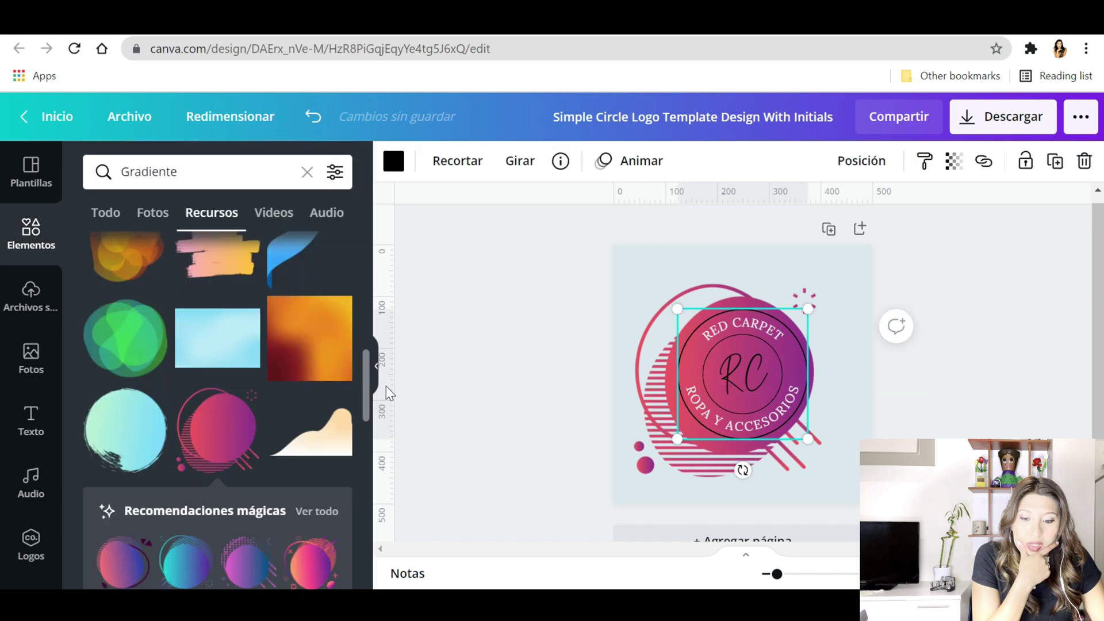
{"action": "left_click", "coordinate": [392, 164]}
{"action": "left_click", "coordinate": [244, 256]}
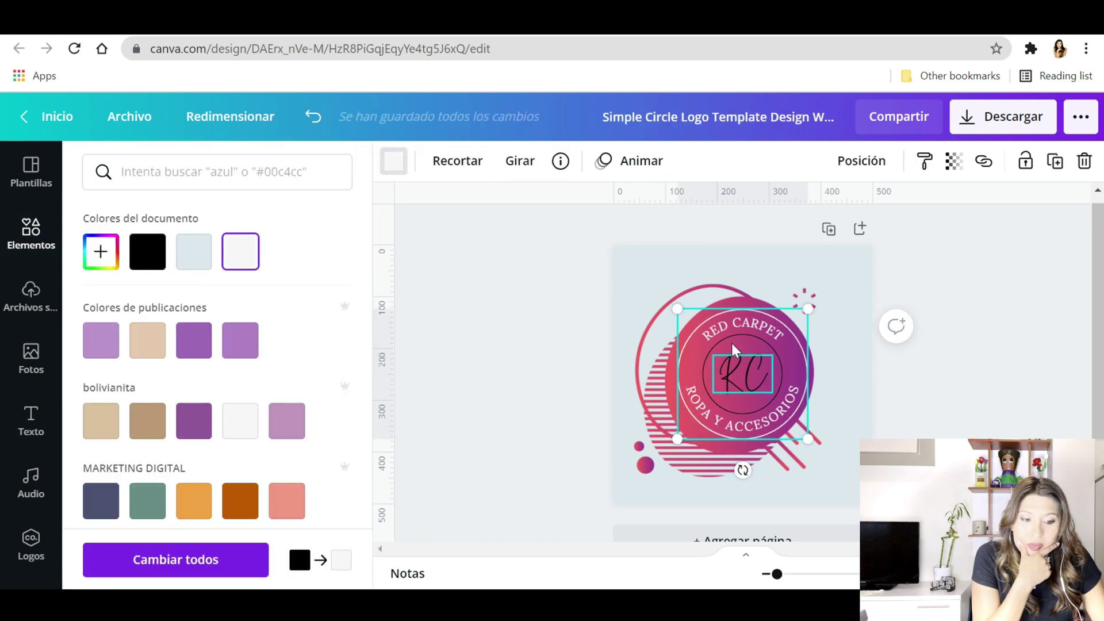
{"action": "left_click", "coordinate": [737, 360]}
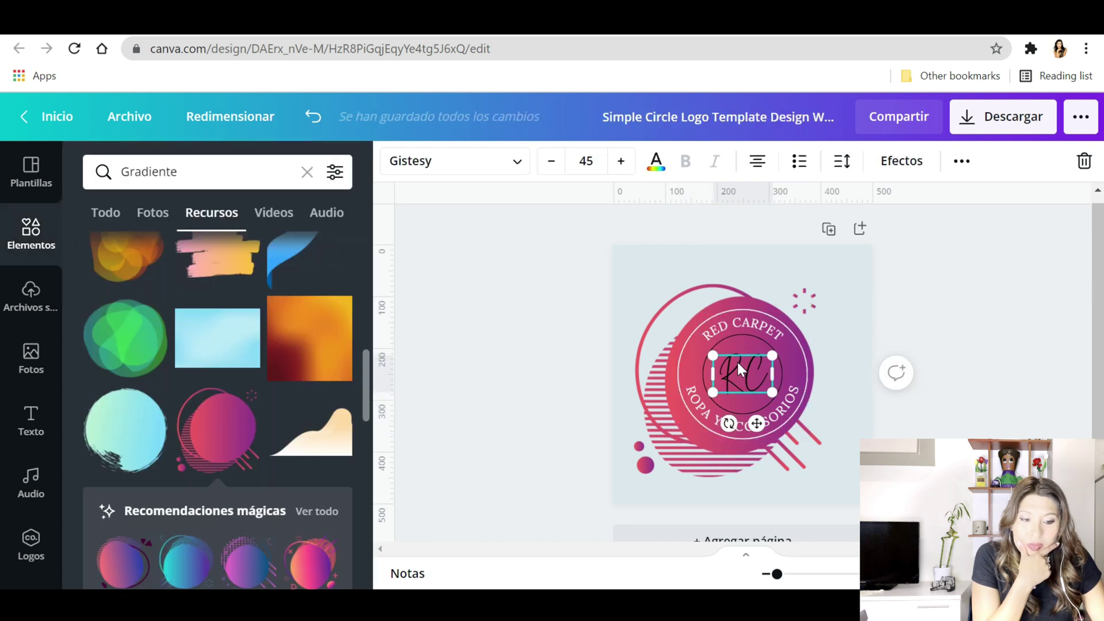
{"action": "left_click", "coordinate": [655, 161]}
{"action": "left_click", "coordinate": [254, 424]}
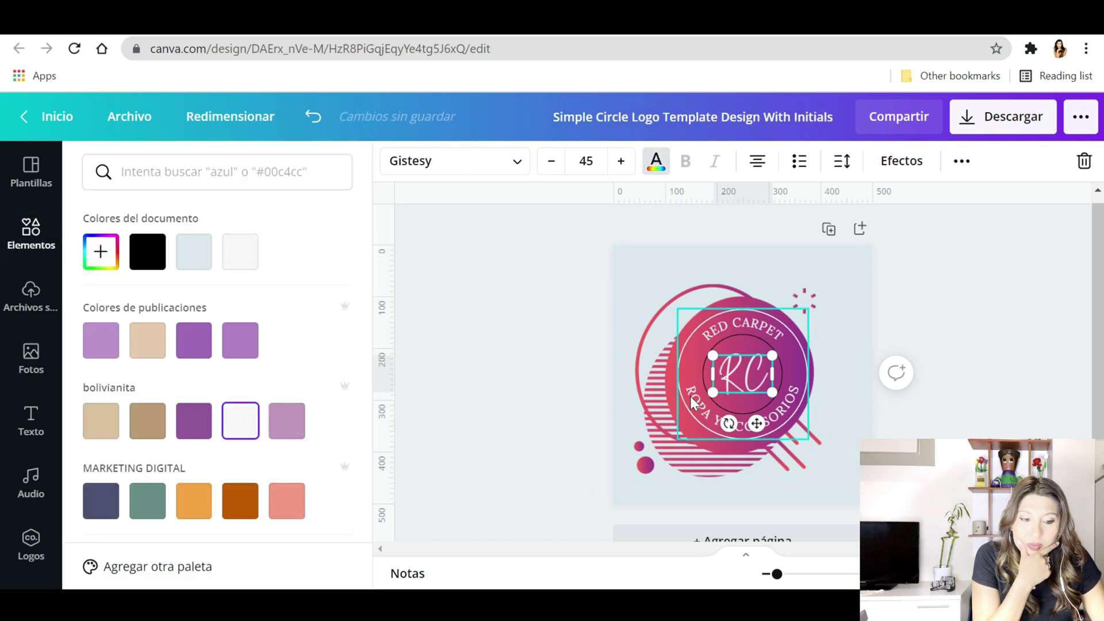
- Recolour the emblem's black inner ring around the "RC" initials with the off-white from the document colours
{"action": "left_click", "coordinate": [543, 368]}
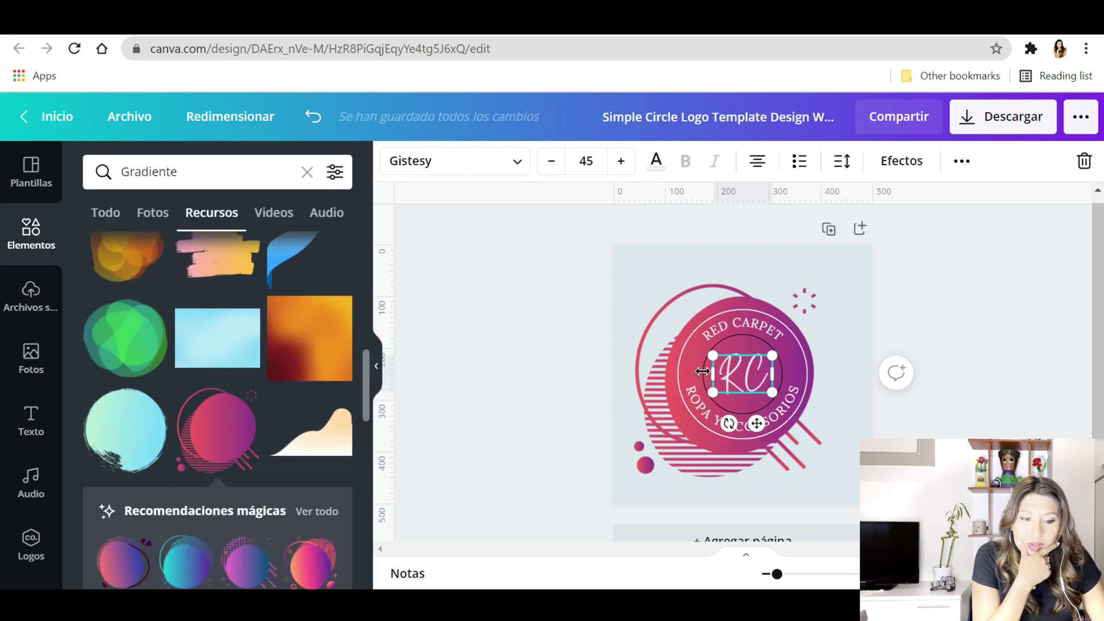
{"action": "left_click", "coordinate": [791, 350]}
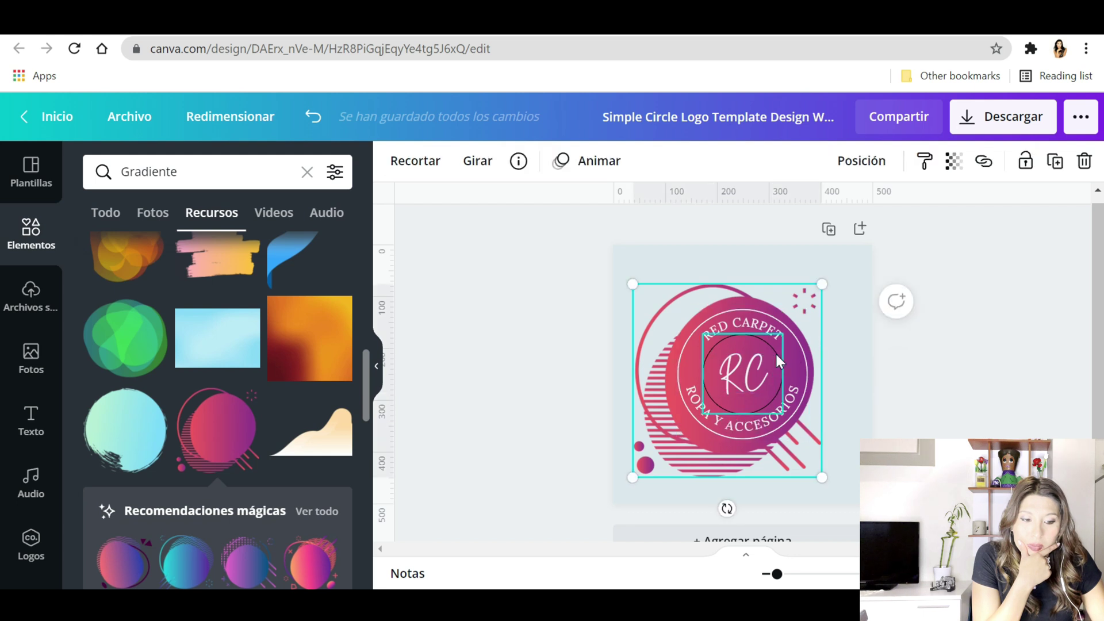
{"action": "left_click", "coordinate": [775, 352]}
{"action": "left_click", "coordinate": [393, 161]}
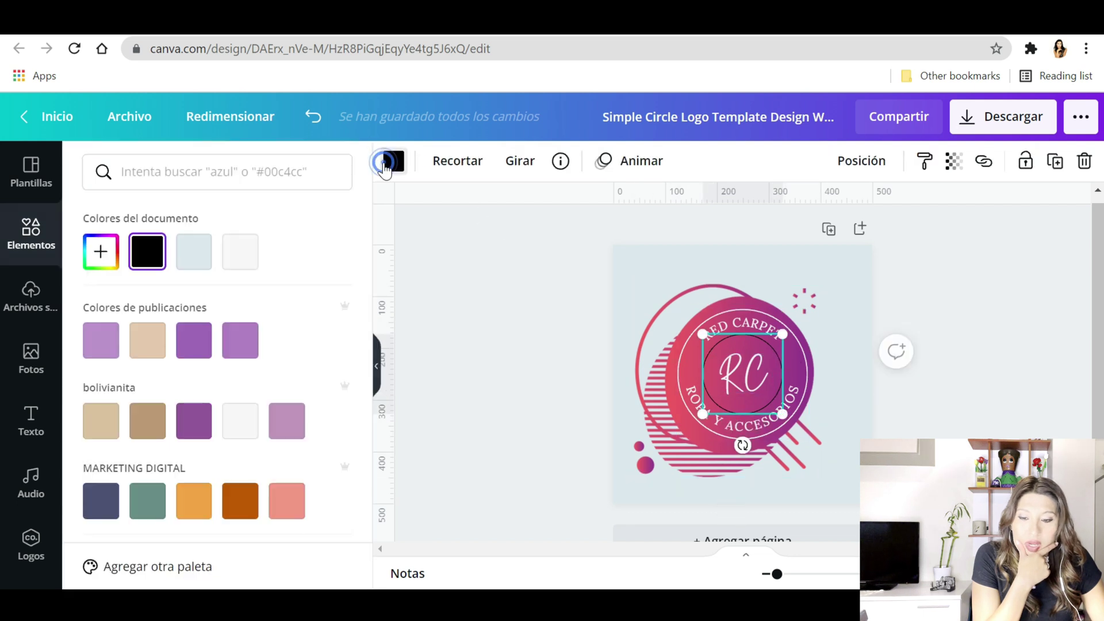
{"action": "left_click", "coordinate": [239, 249]}
{"action": "left_click", "coordinate": [557, 442]}
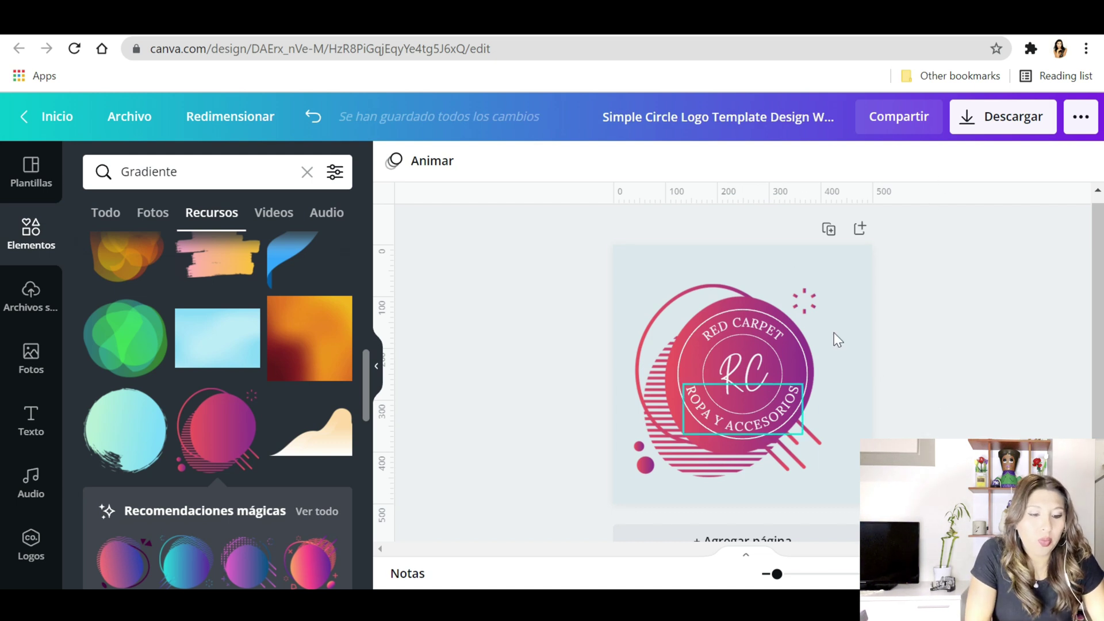
- Change the page background from light blue to the off-white among the document colours
{"action": "left_click", "coordinate": [1013, 124]}
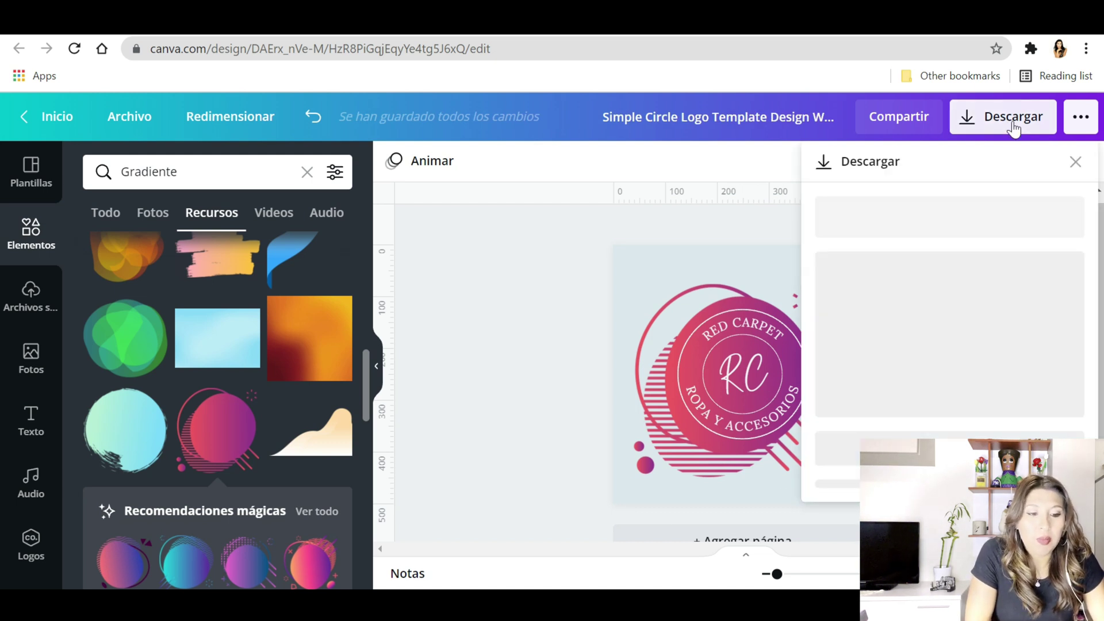
{"action": "left_click", "coordinate": [508, 388]}
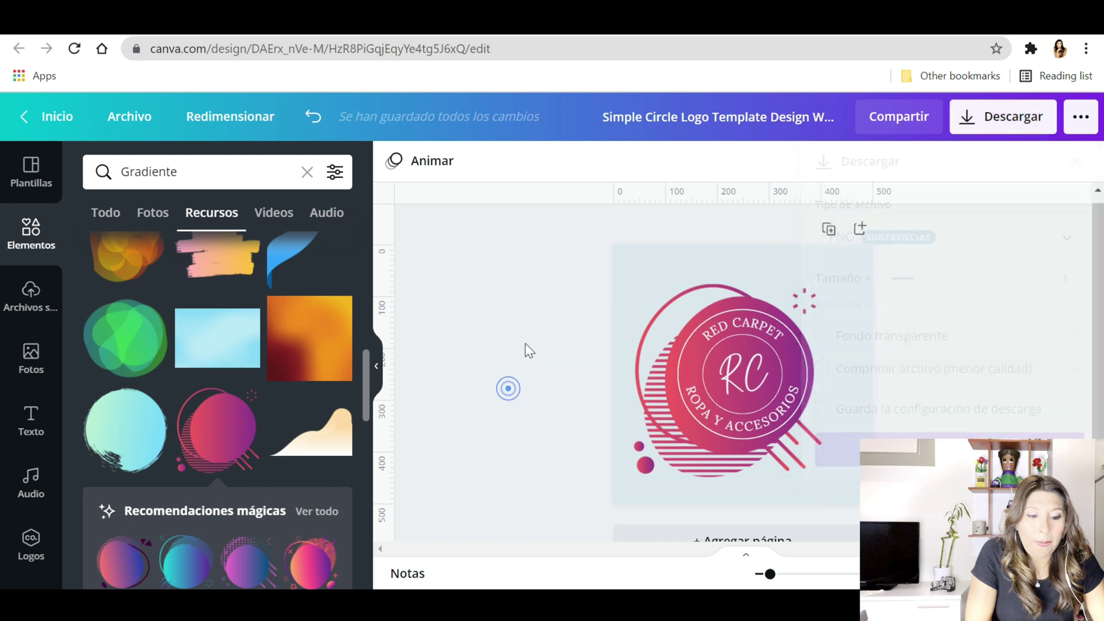
{"action": "left_click", "coordinate": [644, 283]}
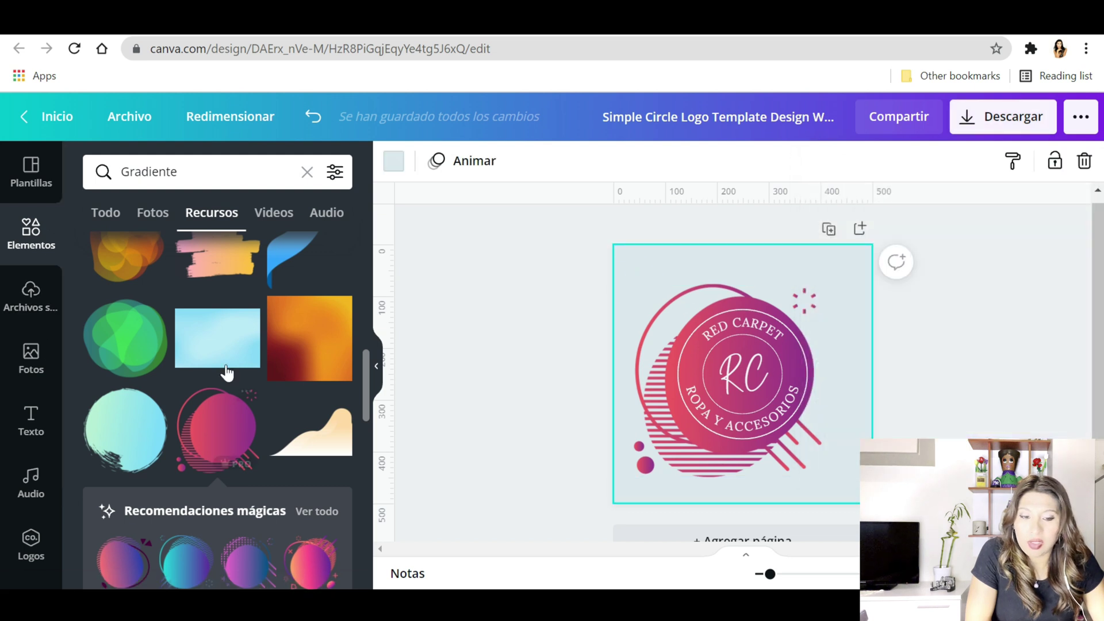
{"action": "left_click", "coordinate": [393, 161]}
{"action": "left_click", "coordinate": [191, 257]}
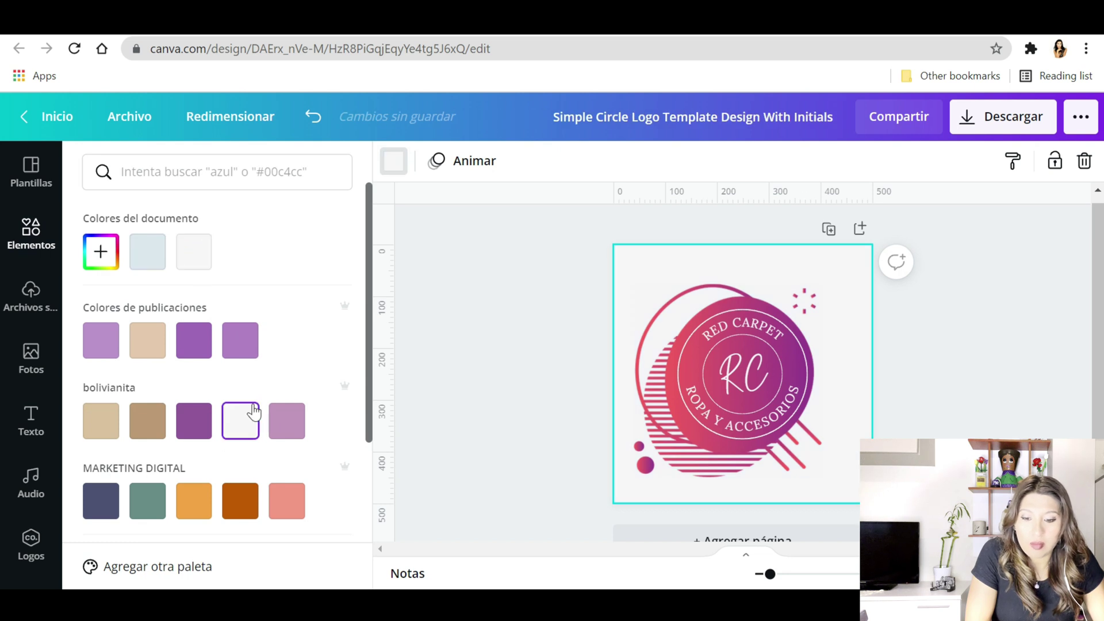
- Try white and light grey as the page background, and restore the off-white
{"action": "scroll", "coordinate": [505, 425], "scroll_direction": "down", "scroll_amount": 1}
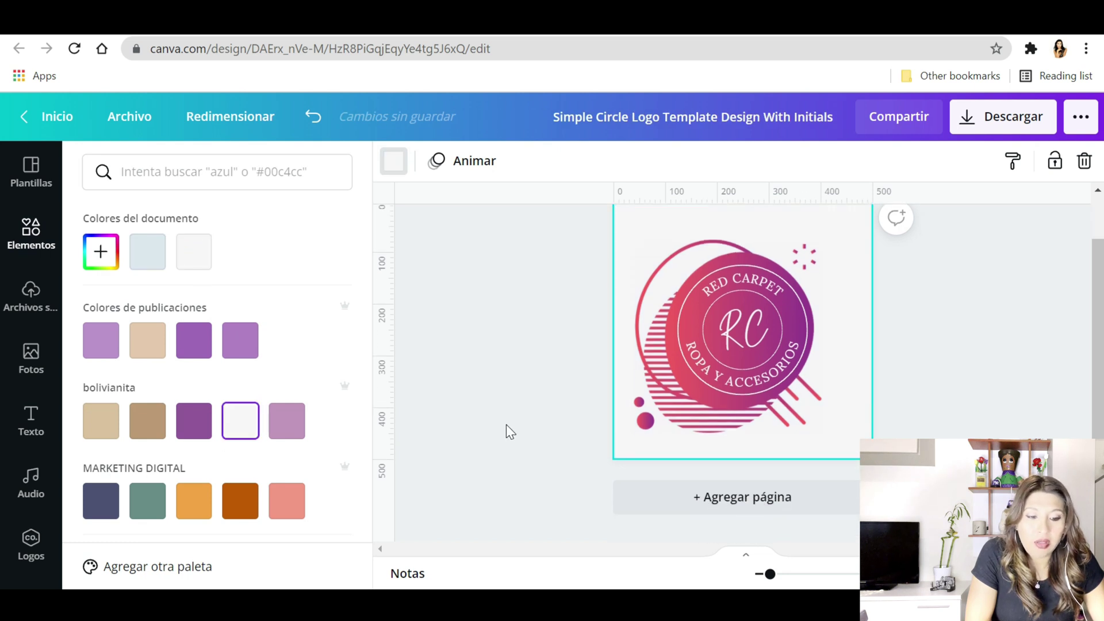
{"action": "scroll", "coordinate": [271, 486], "scroll_direction": "down", "scroll_amount": 4}
{"action": "left_click", "coordinate": [338, 364]}
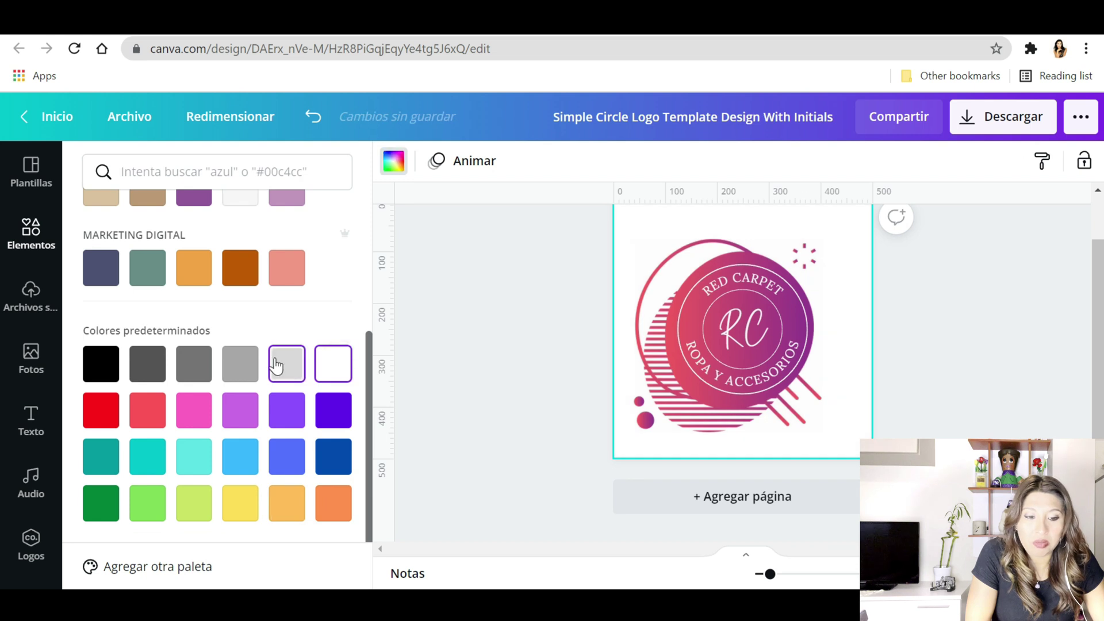
{"action": "left_click", "coordinate": [282, 364]}
{"action": "scroll", "coordinate": [287, 403], "scroll_direction": "up", "scroll_amount": 3}
{"action": "left_click", "coordinate": [241, 361]}
{"action": "left_click", "coordinate": [524, 333]}
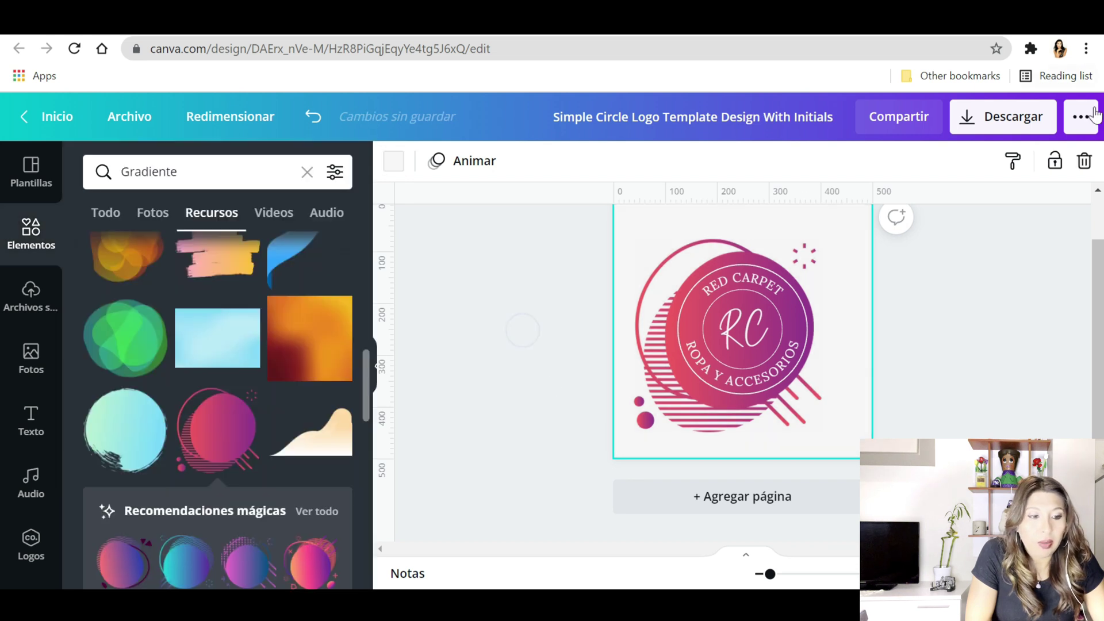
- Download the logo as a PNG at size 1.5 (750 × 750 px)
{"action": "left_click", "coordinate": [1003, 117]}
{"action": "left_click_drag", "start_coordinate": [920, 273], "coordinate": [944, 277]}
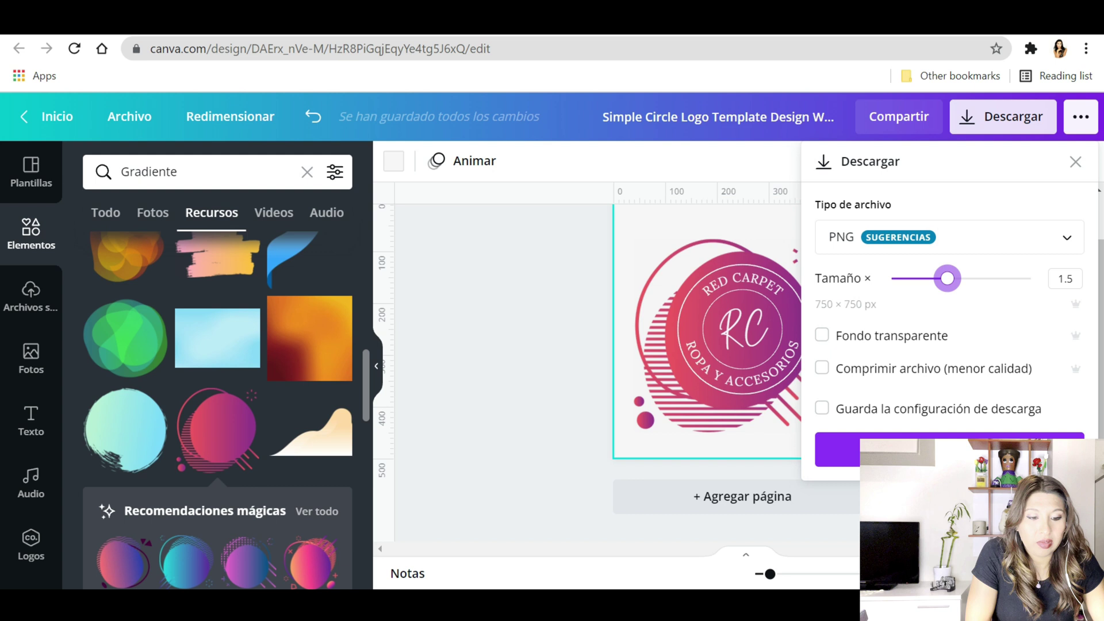
{"action": "left_click", "coordinate": [839, 450]}
{"action": "left_click", "coordinate": [751, 361]}
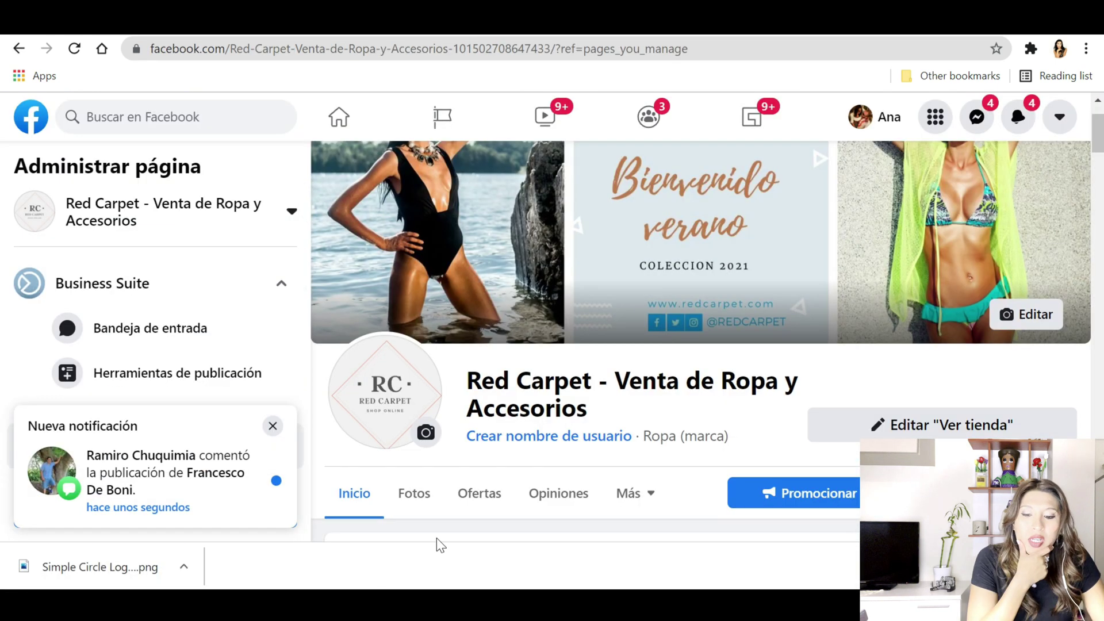
- On the Red Carpet Facebook page, upload "Simple Circle Logo Template Design With Initials.png" from Downloads as the new profile photo
{"action": "left_click", "coordinate": [273, 427]}
{"action": "scroll", "coordinate": [426, 509], "scroll_direction": "up", "scroll_amount": 2}
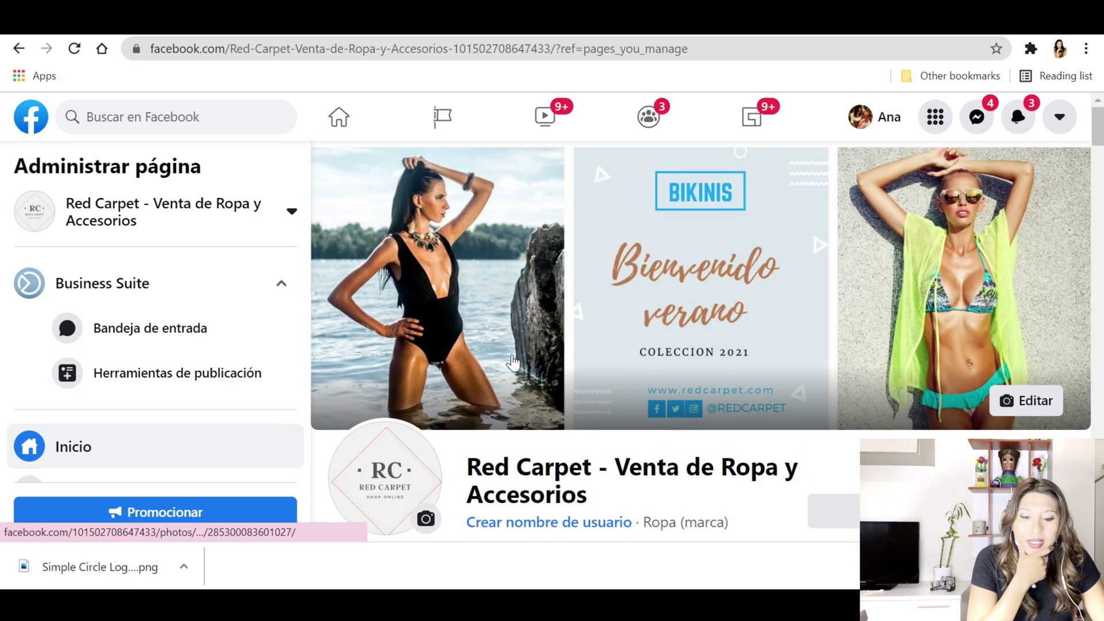
{"action": "left_click", "coordinate": [425, 512]}
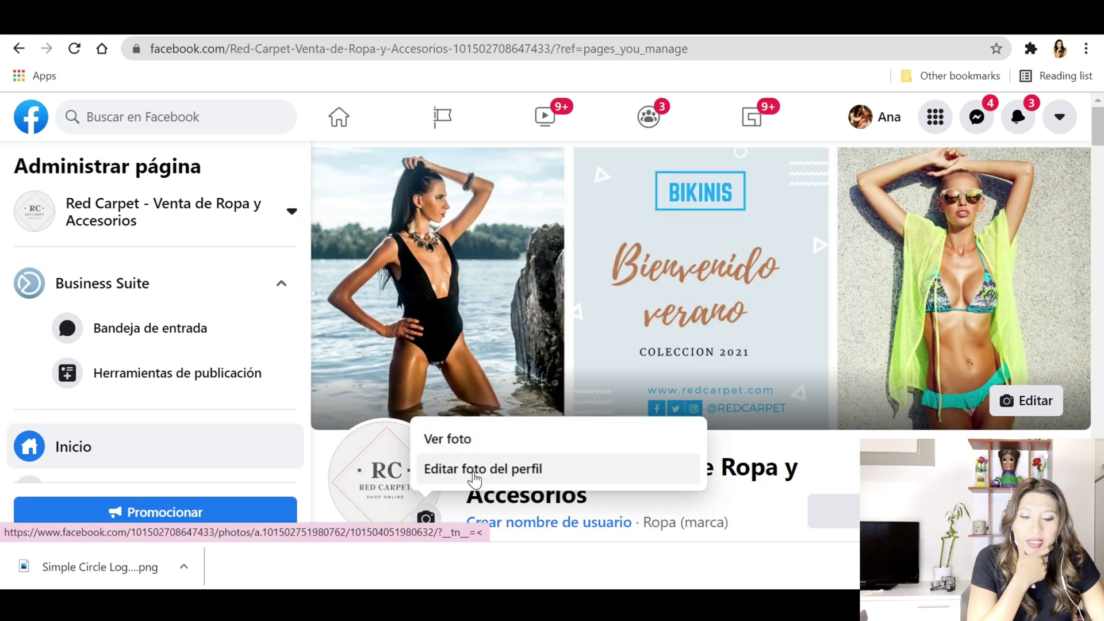
{"action": "left_click", "coordinate": [443, 466]}
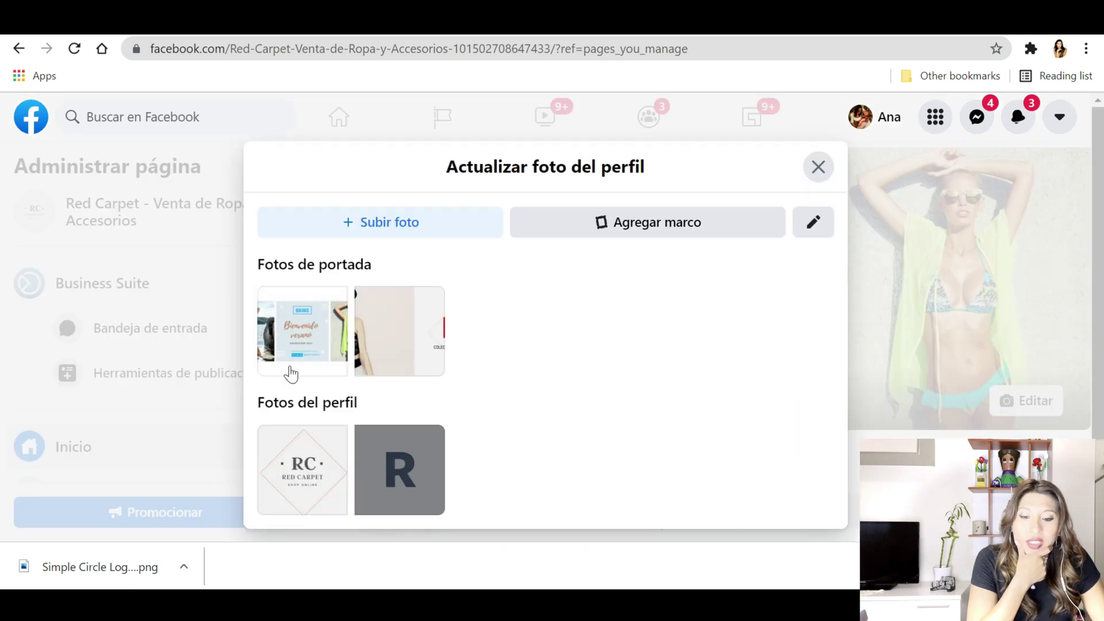
{"action": "left_click", "coordinate": [454, 219]}
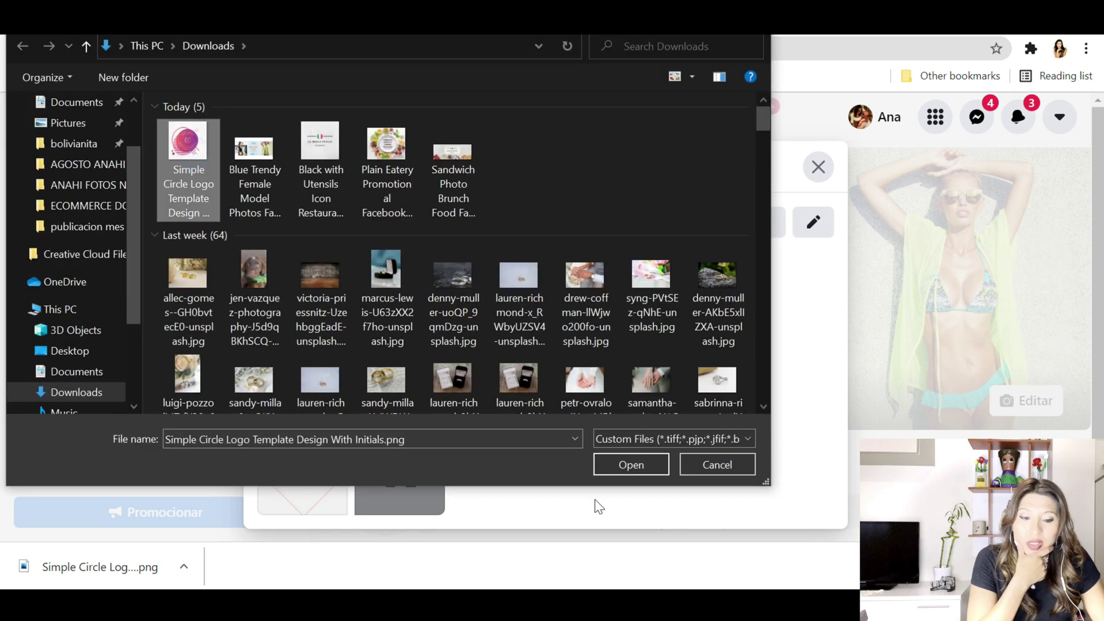
{"action": "left_click", "coordinate": [632, 464]}
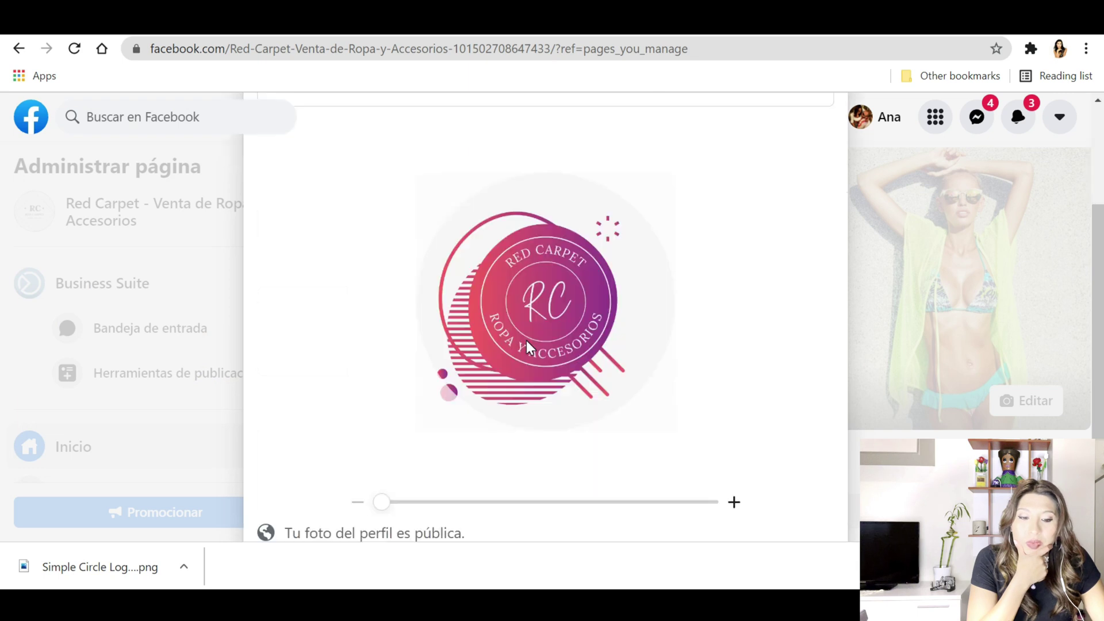
- Keep the profile photo at minimum zoom so the whole logo fits the circle, and save it
{"action": "left_click_drag", "start_coordinate": [385, 503], "coordinate": [313, 502]}
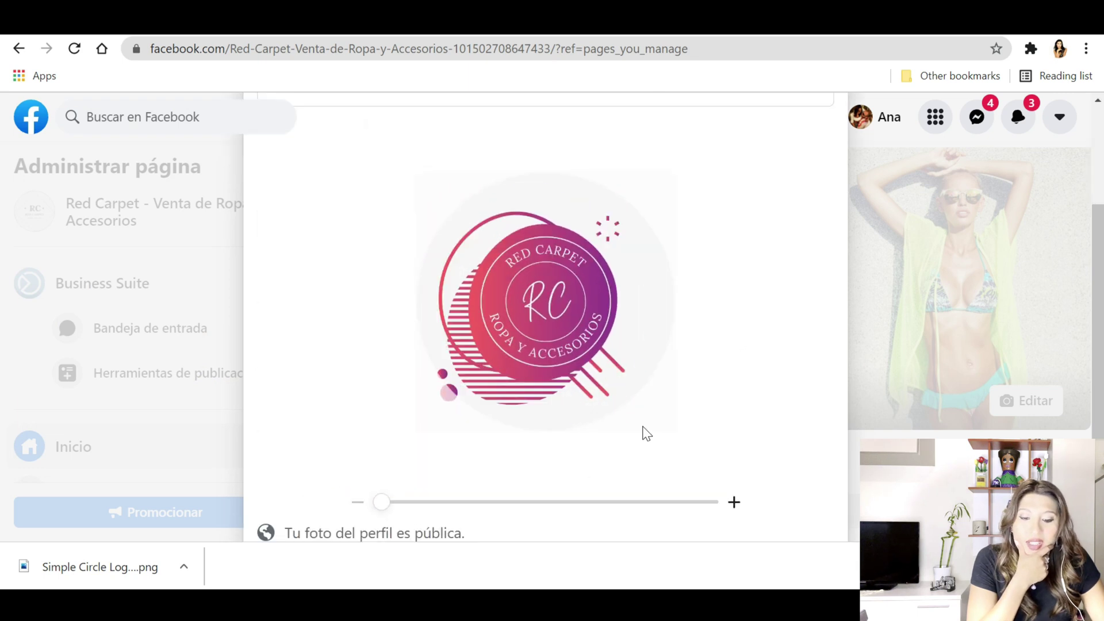
{"action": "scroll", "coordinate": [644, 432], "scroll_direction": "down", "scroll_amount": 2}
{"action": "left_click", "coordinate": [758, 468]}
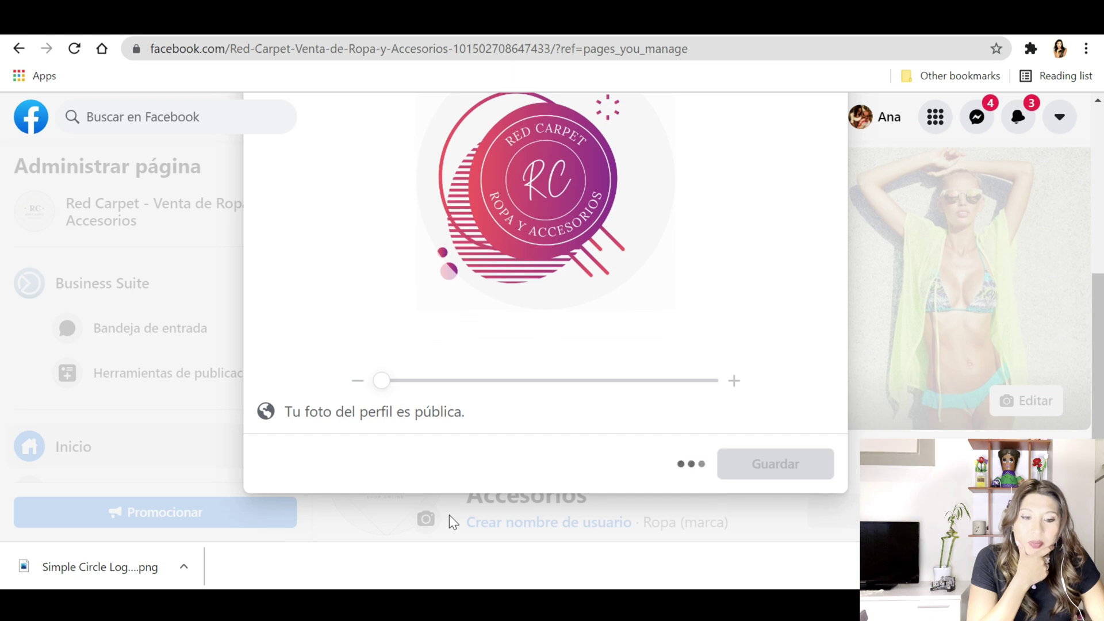